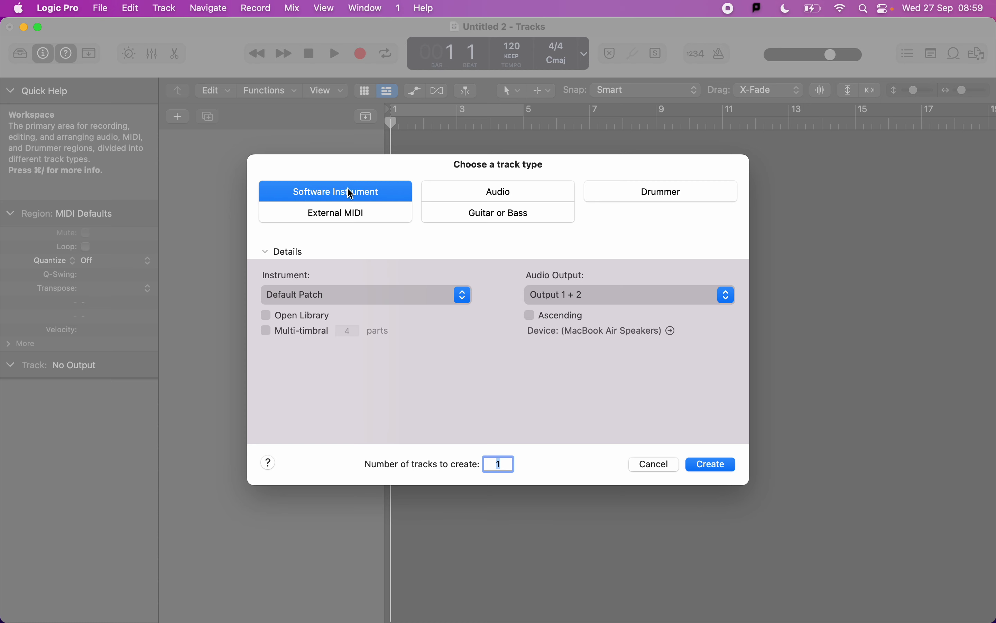
# Step: Create one software instrument track with the default patch
pyautogui.click(485, 191)
pyautogui.click(381, 193)
pyautogui.click(714, 467)
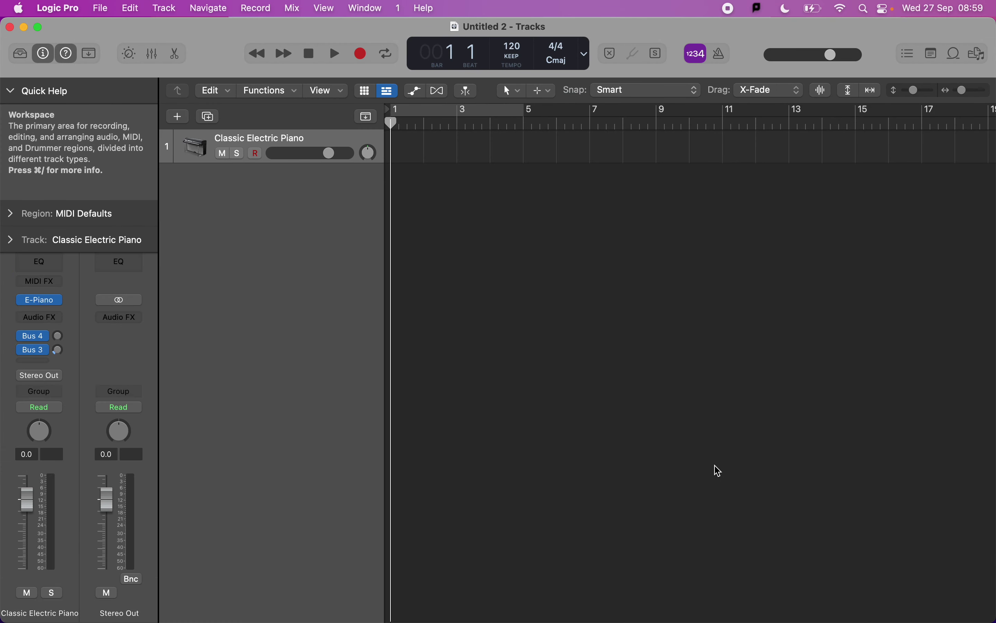
# Step: Hide Quick Help, bring it back in the inspector pane, and toggle the inspector off and on
pyautogui.click(68, 53)
pyautogui.rightClick(71, 56)
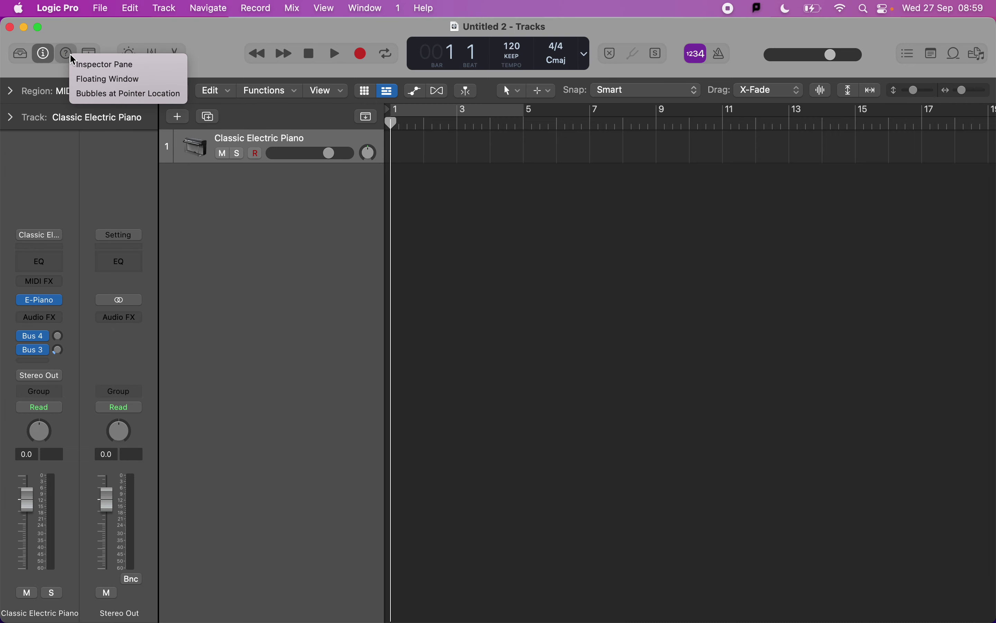
pyautogui.click(74, 62)
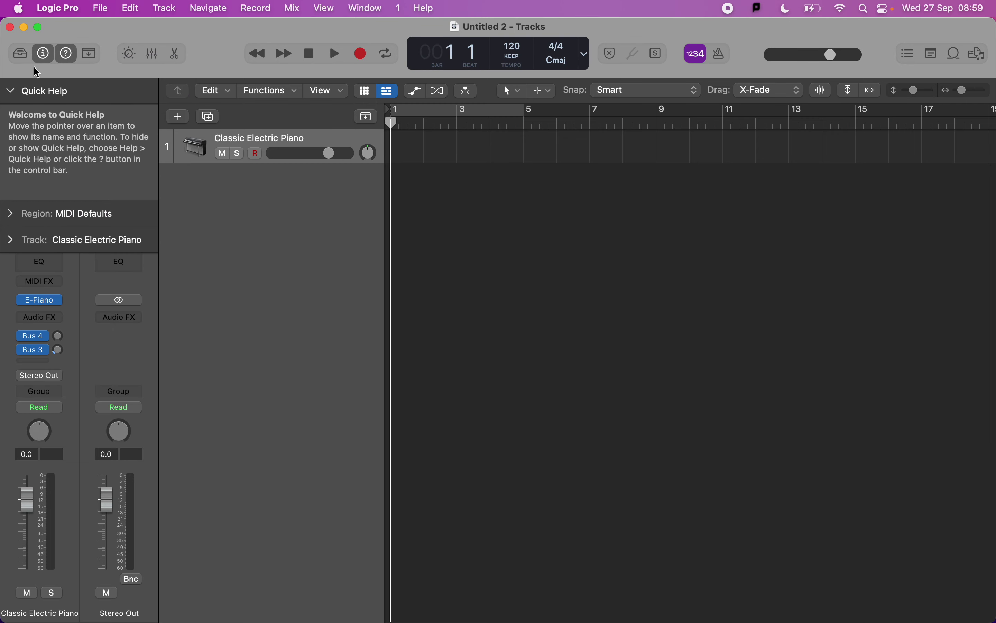
pyautogui.click(46, 55)
pyautogui.click(47, 55)
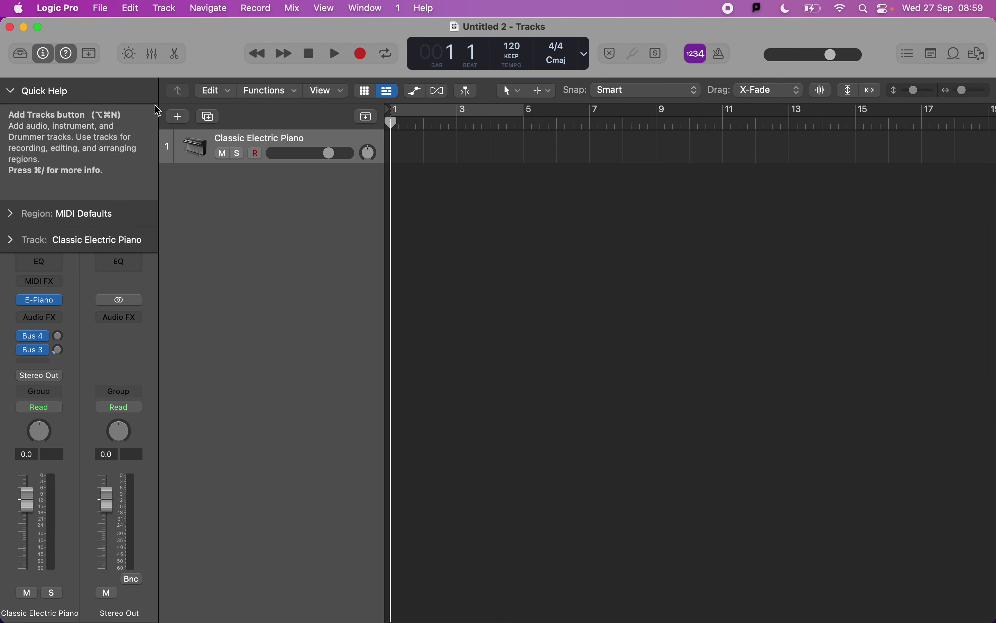
# Step: Hide the inspector, show Quick Help as a floating window, and place it over the empty workspace below the track
pyautogui.click(46, 55)
pyautogui.click(66, 54)
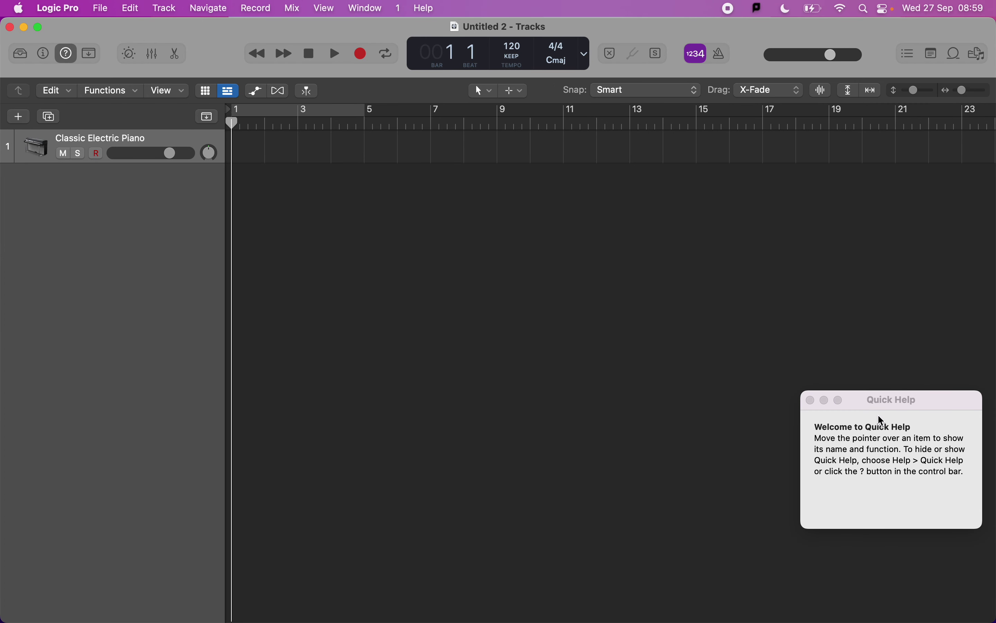
pyautogui.moveTo(883, 403); pyautogui.dragTo(712, 191)
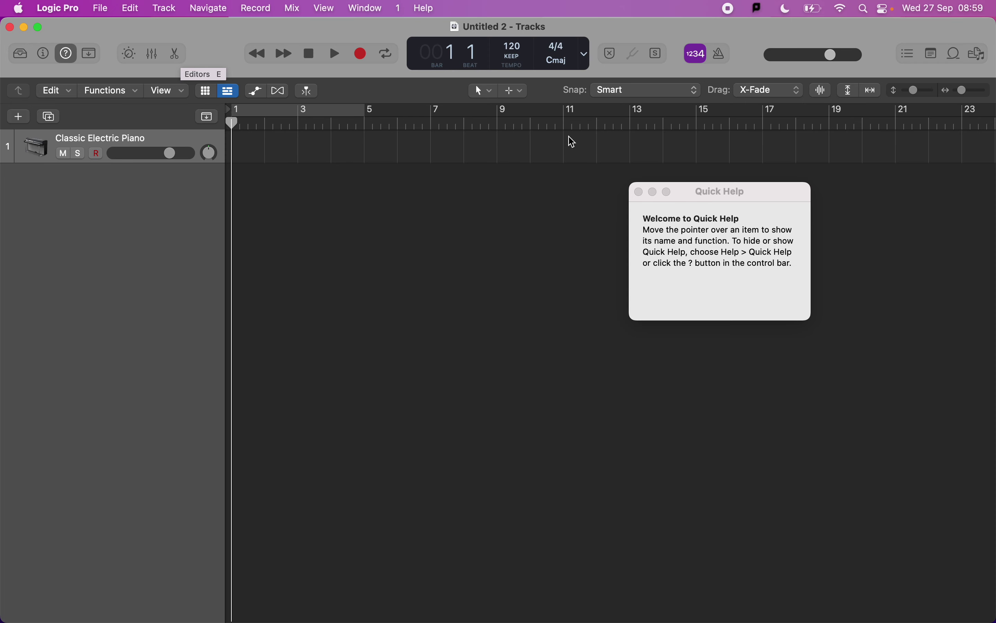
pyautogui.moveTo(649, 196); pyautogui.dragTo(388, 339)
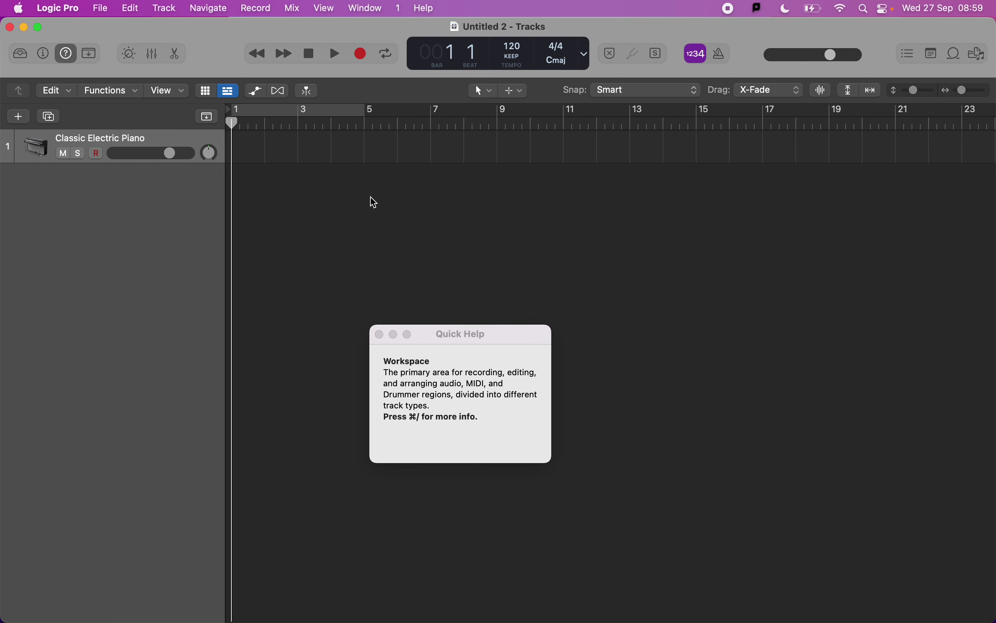
# Step: Create a MIDI region at bar 2 on the Classic Electric Piano track, keeping the playhead at bar 1
pyautogui.rightClick(285, 147)
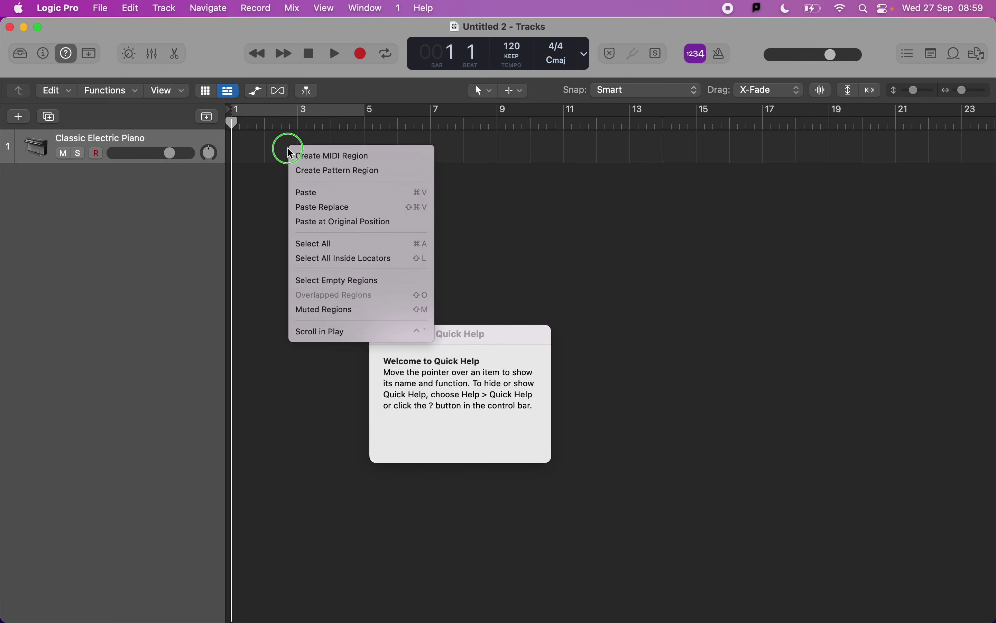
pyautogui.click(312, 156)
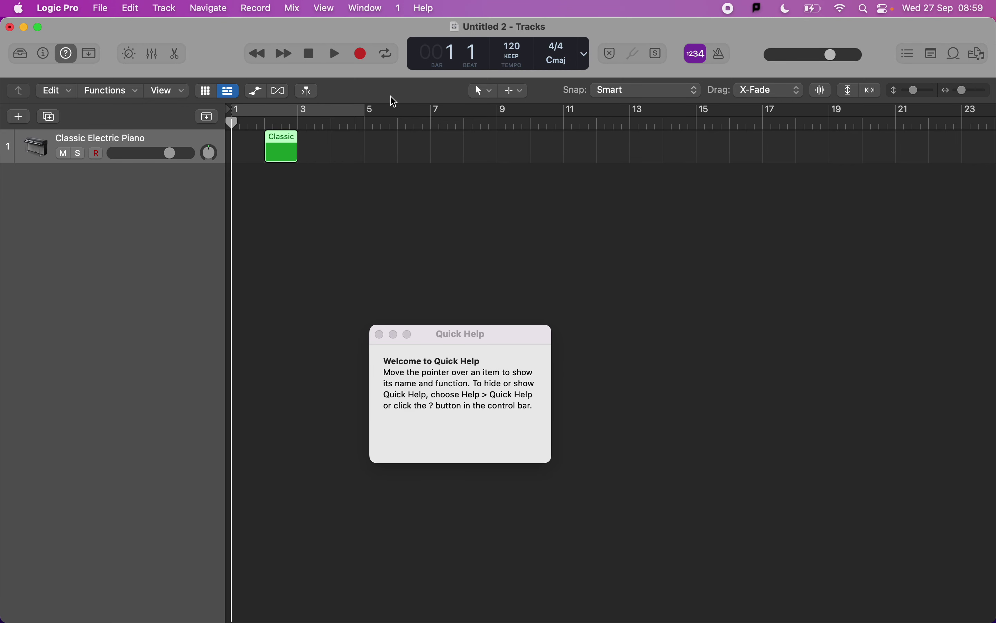
pyautogui.moveTo(231, 122)
pyautogui.mouseDown()
pyautogui.moveTo(407, 127)
pyautogui.moveTo(232, 123)
pyautogui.mouseUp()
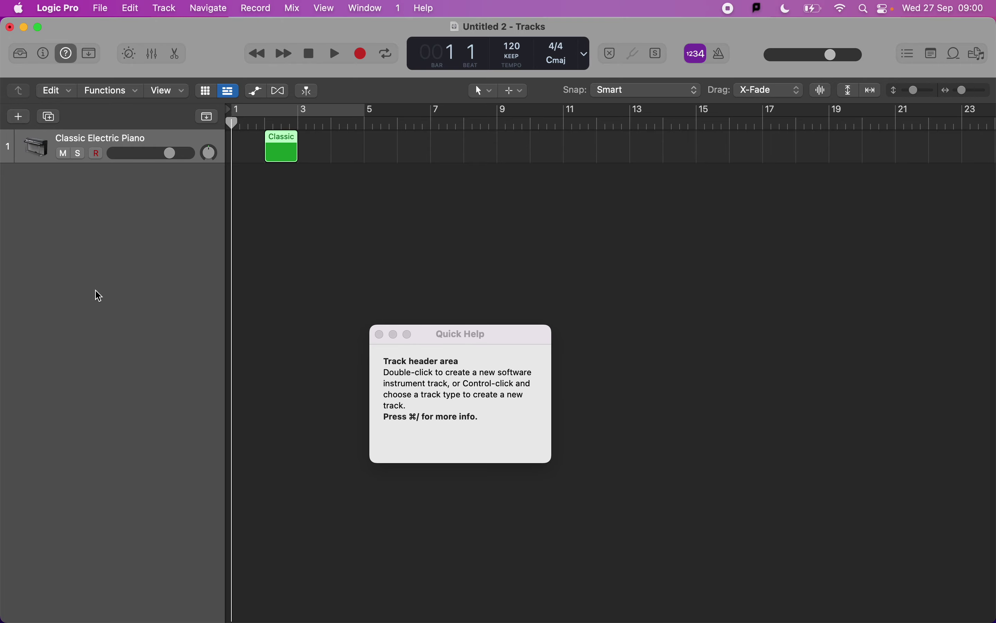
# Step: Add one audio track using Input 1
pyautogui.click(23, 116)
pyautogui.click(470, 190)
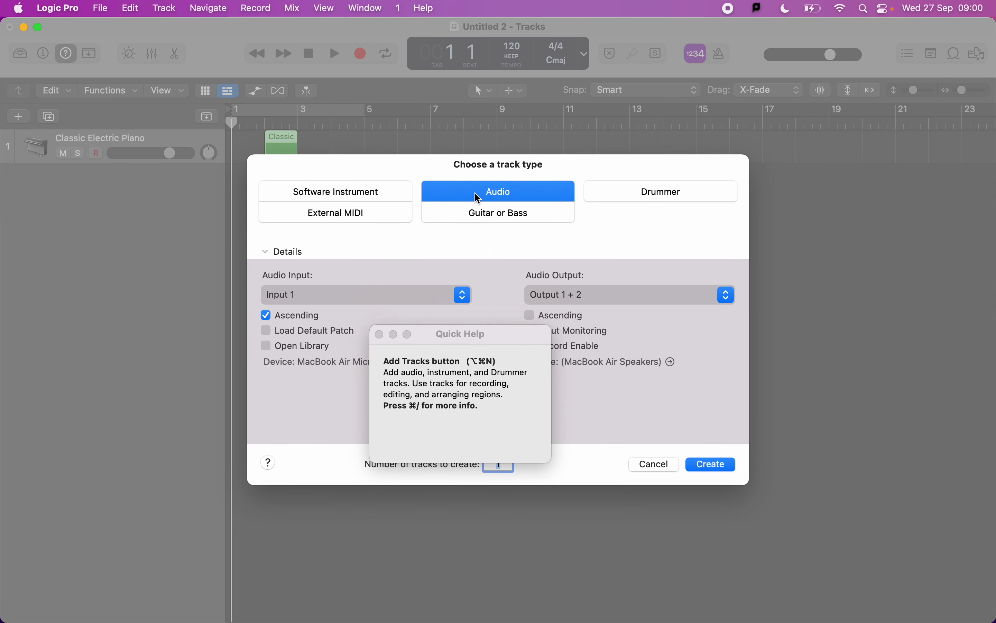
pyautogui.click(700, 470)
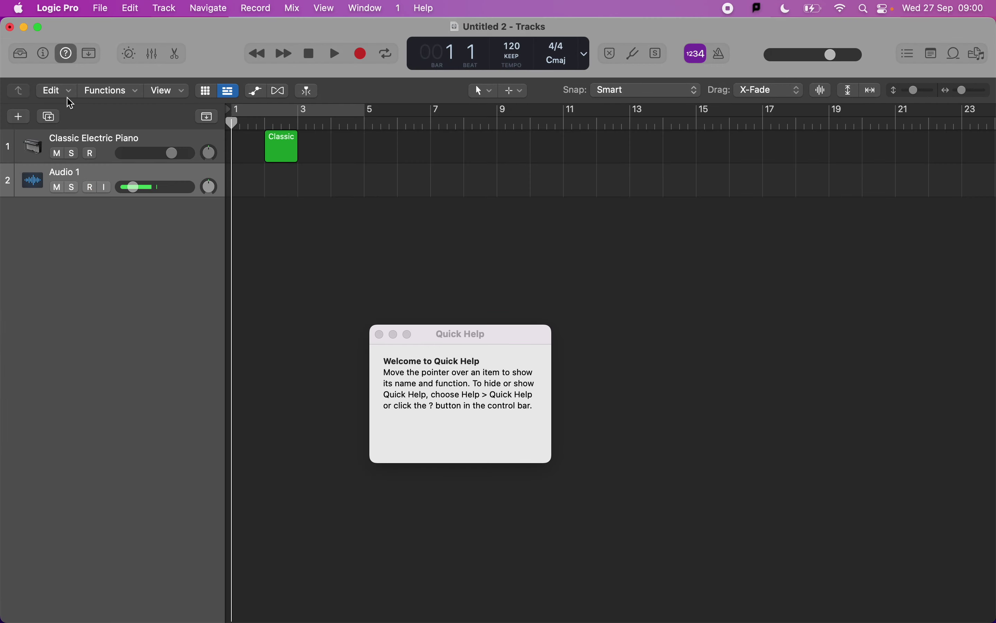
# Step: Add another software instrument track with the default patch and mute the Audio 1 track
pyautogui.click(18, 117)
pyautogui.click(334, 193)
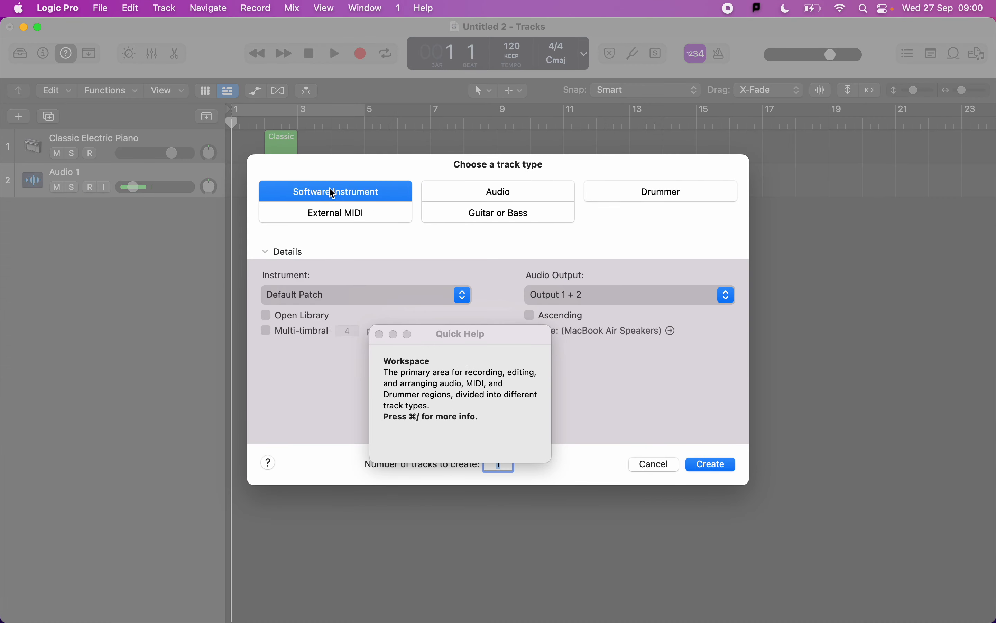
pyautogui.click(724, 470)
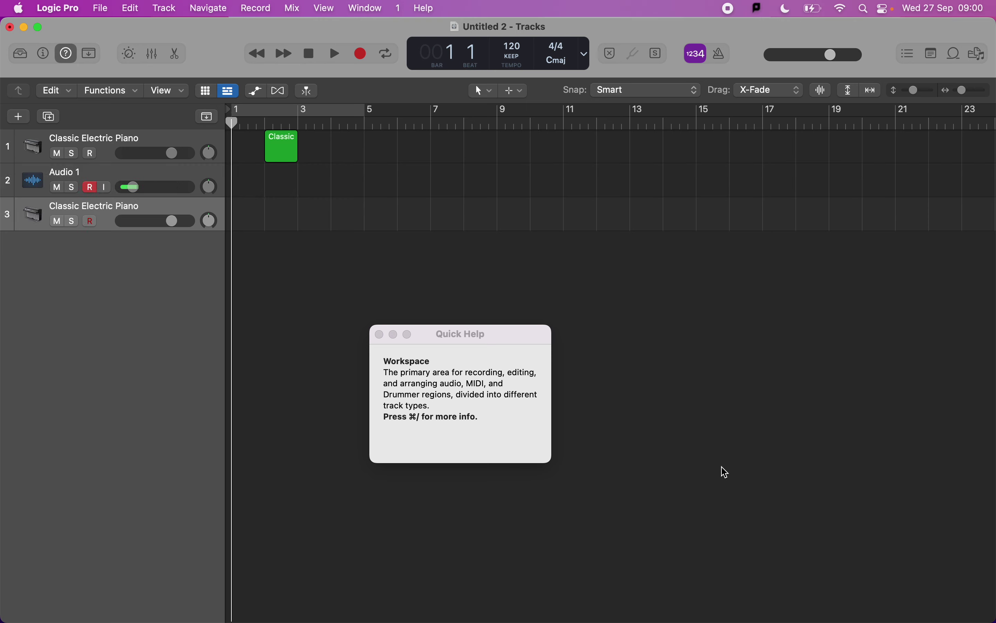
pyautogui.click(57, 188)
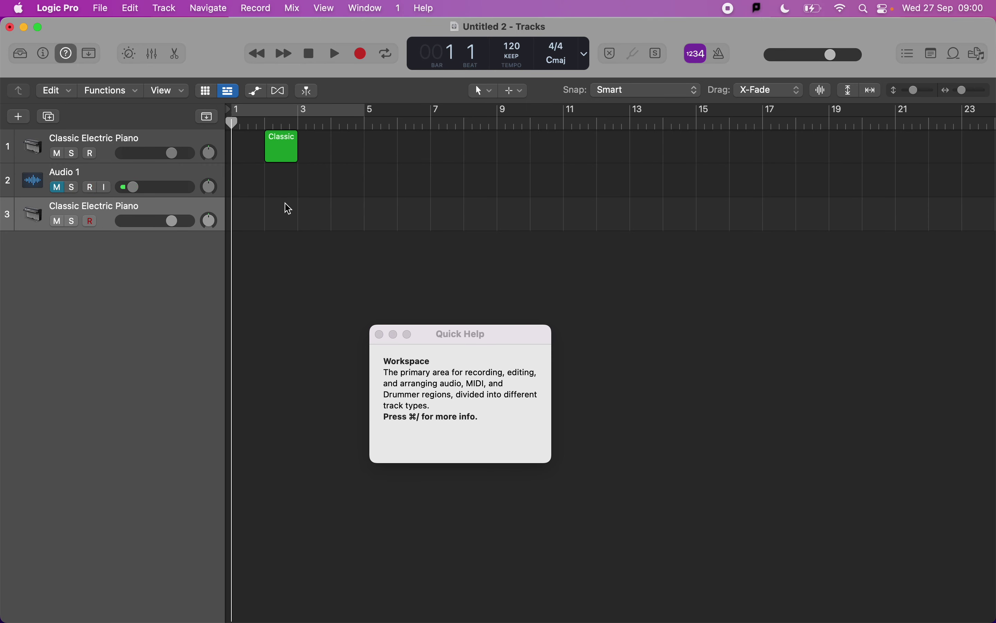
# Step: Show the inspector and examine the channel strips of Audio 1 and the first Classic Electric Piano track, then hide it again
pyautogui.click(44, 54)
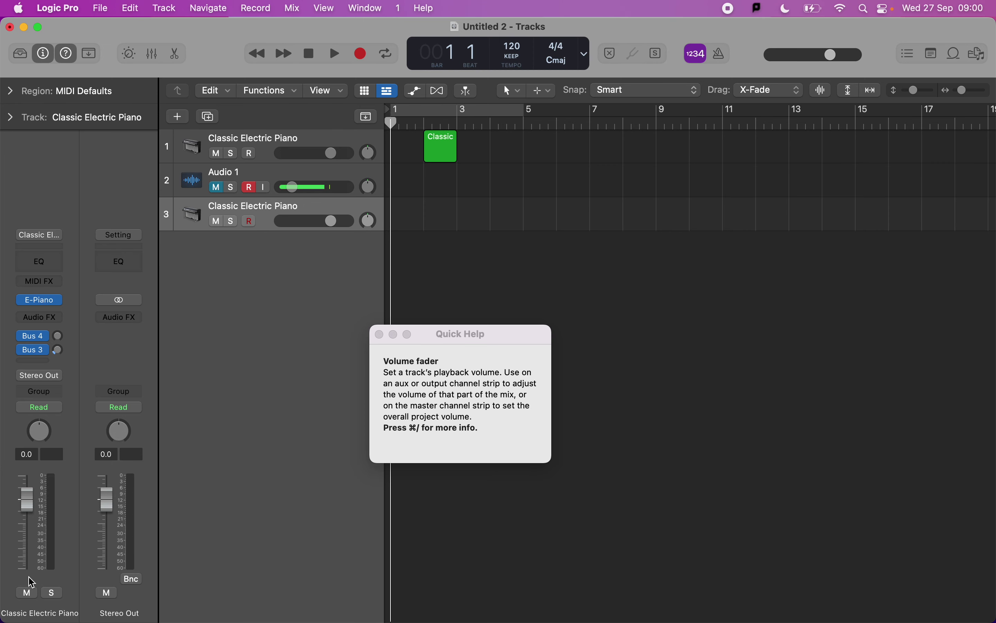
pyautogui.click(225, 178)
pyautogui.click(230, 138)
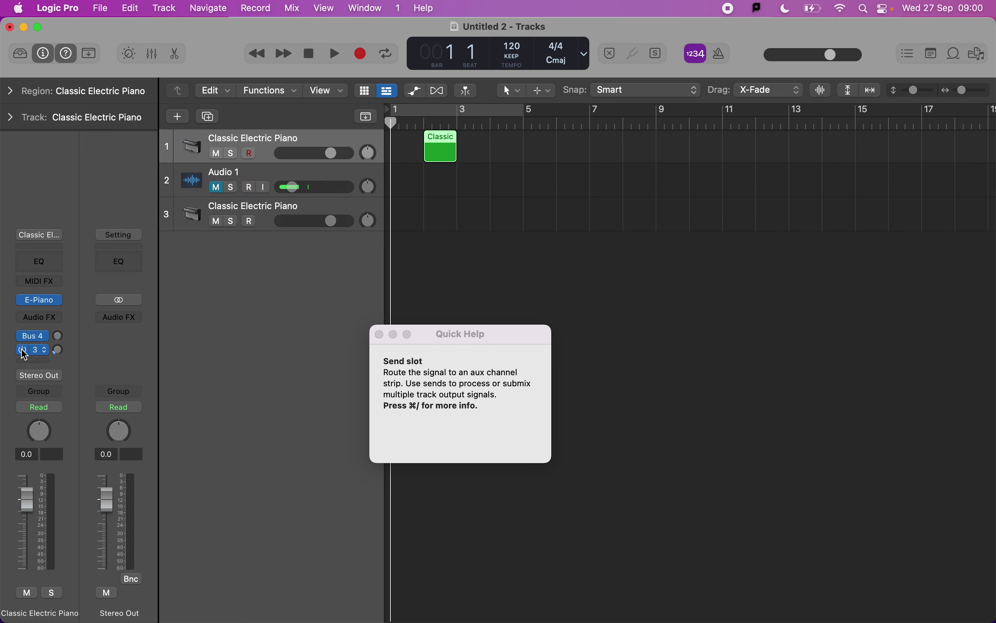
pyautogui.click(42, 54)
# Step: Open the Library for track 1, bring up Musical Typing beside it, and play test notes on the Classic Electric Piano
pyautogui.click(20, 54)
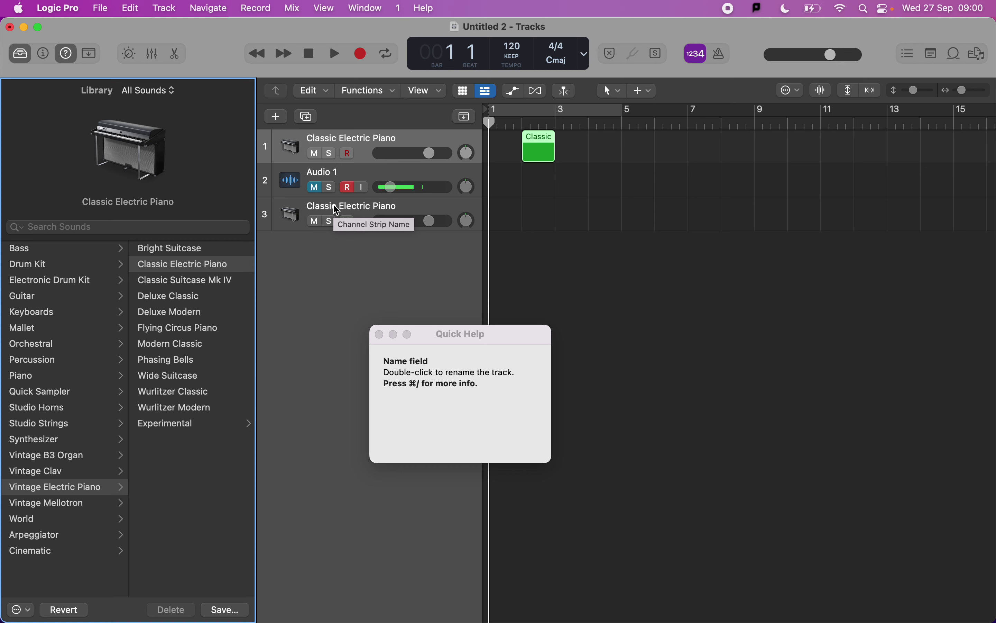
pyautogui.click(326, 143)
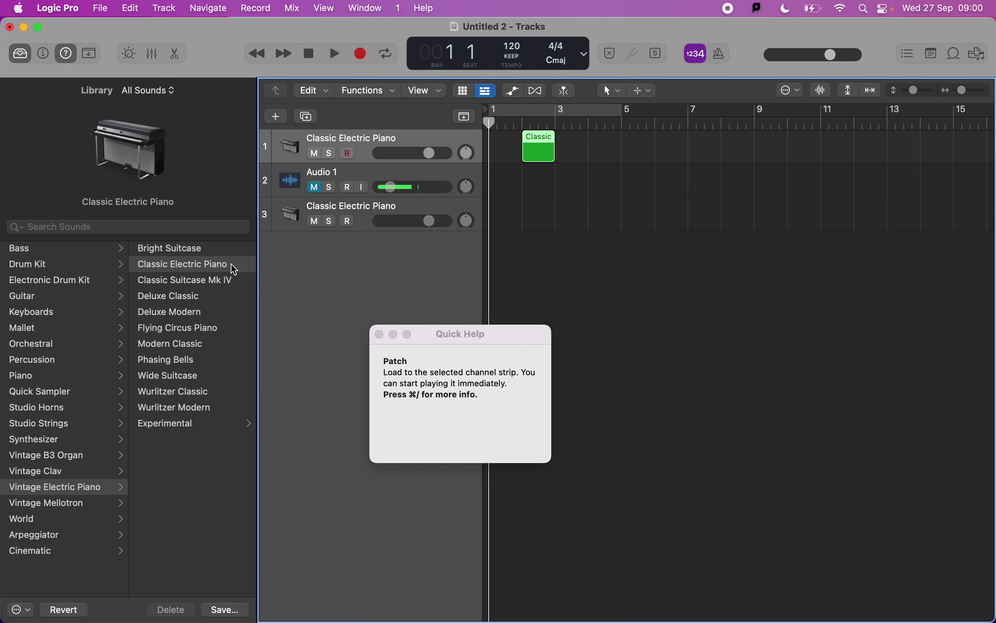
pyautogui.press('super+k')
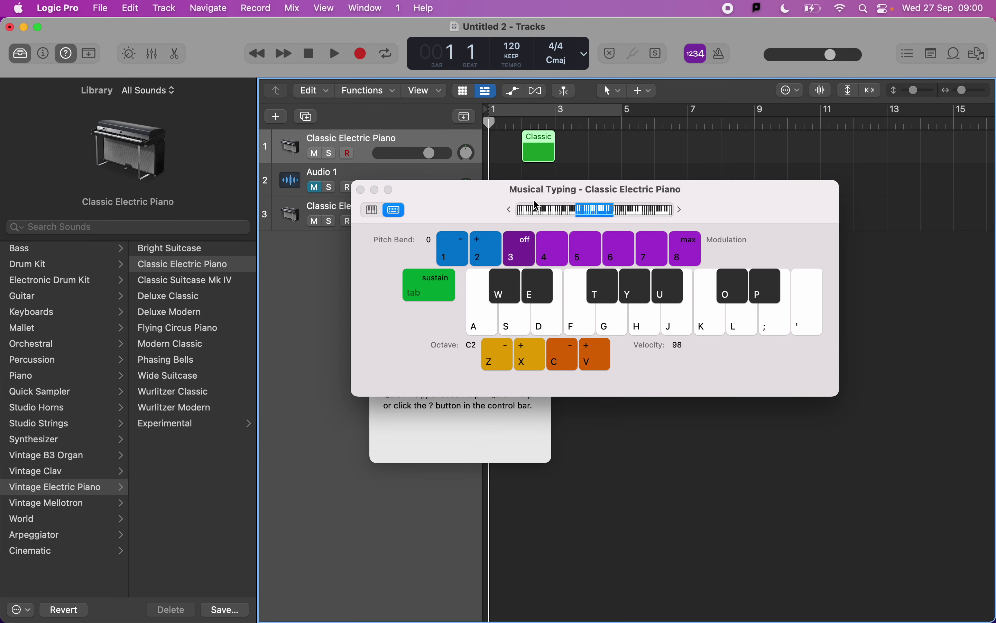
pyautogui.moveTo(519, 197); pyautogui.dragTo(620, 164)
pyautogui.click(617, 282)
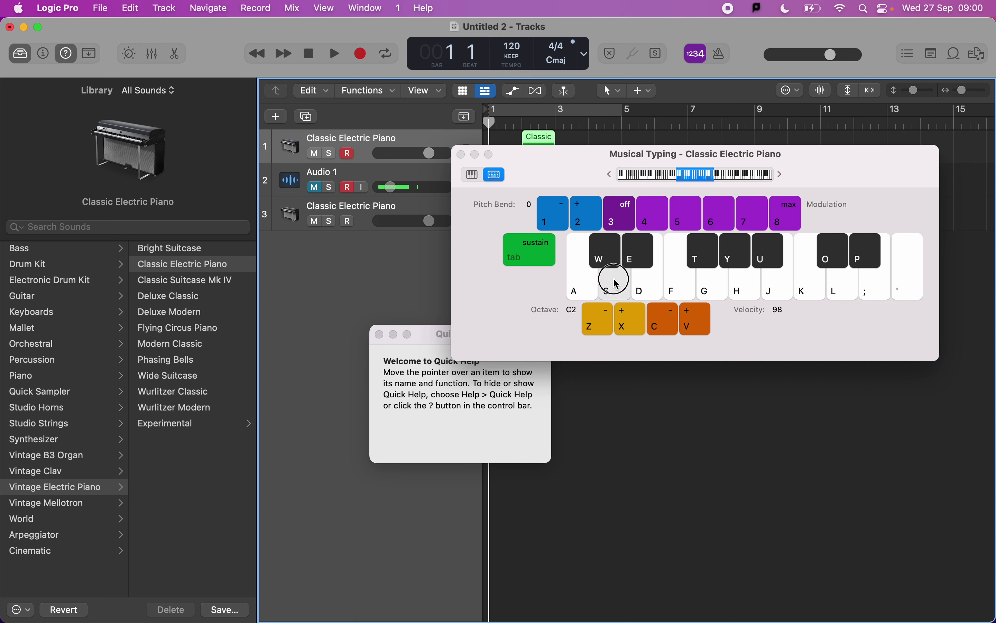
pyautogui.moveTo(617, 282); pyautogui.dragTo(757, 284)
# Step: Load the Liverpool Bass patch from the Bass category onto track 1 and play test notes
pyautogui.click(69, 253)
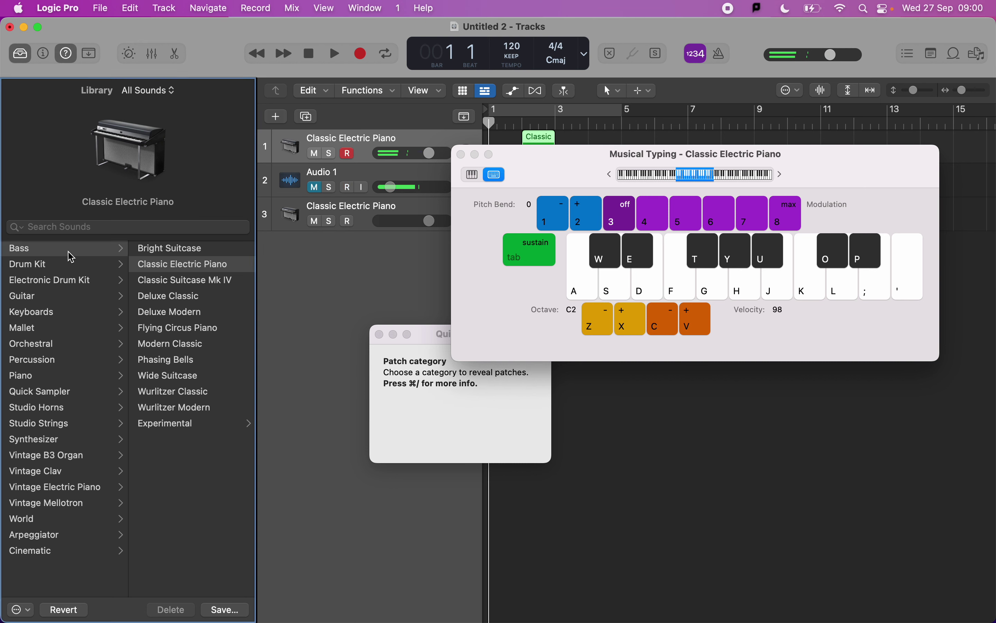
pyautogui.click(169, 282)
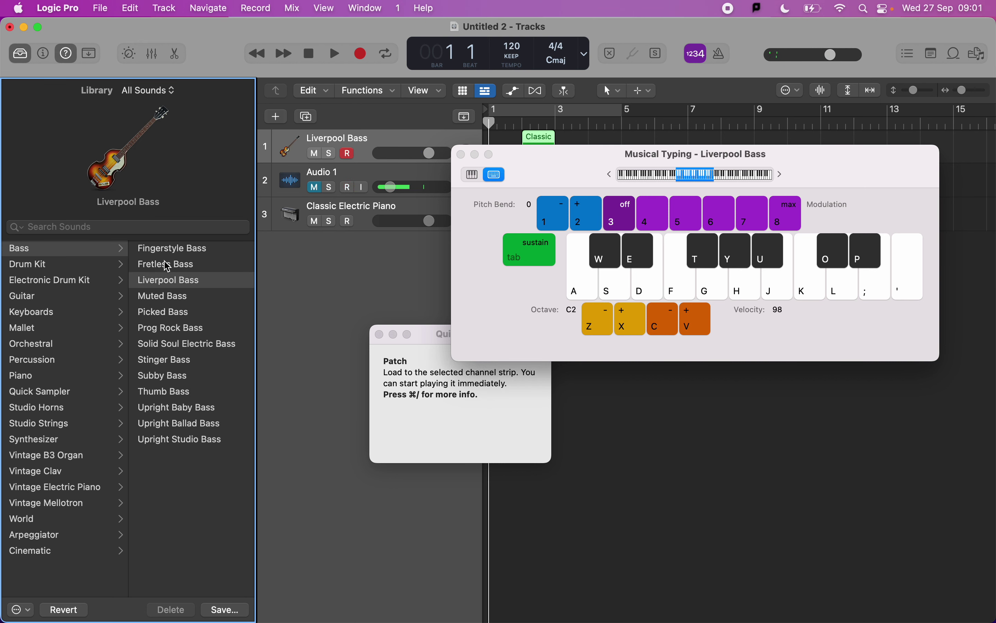
pyautogui.click(671, 273)
pyautogui.click(856, 280)
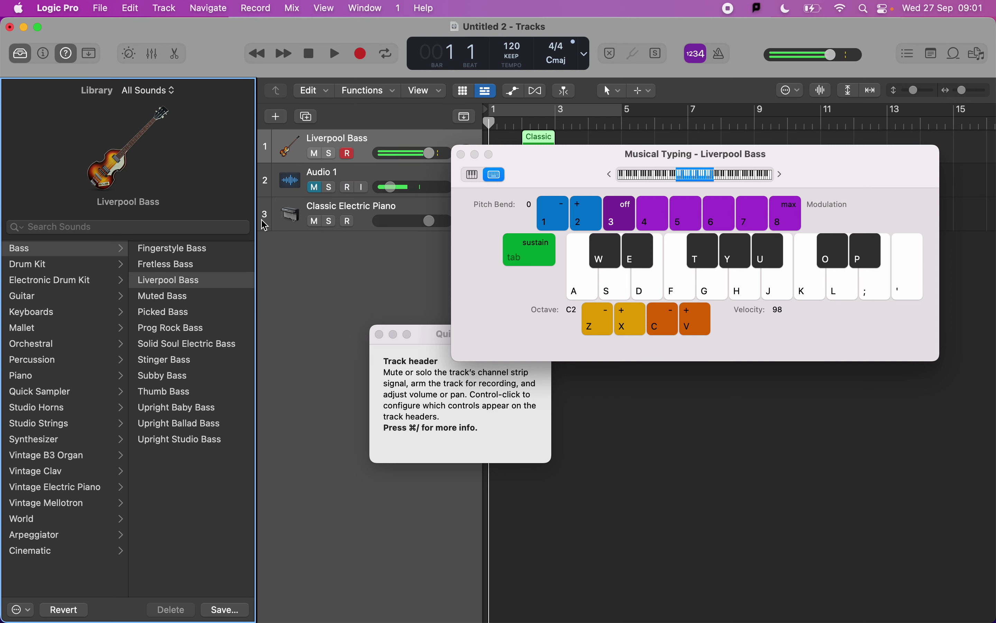
# Step: Search the Library for "space", load Alien Space Probe onto track 1, play a test note, and close the Library
pyautogui.click(171, 225)
pyautogui.write('spa')
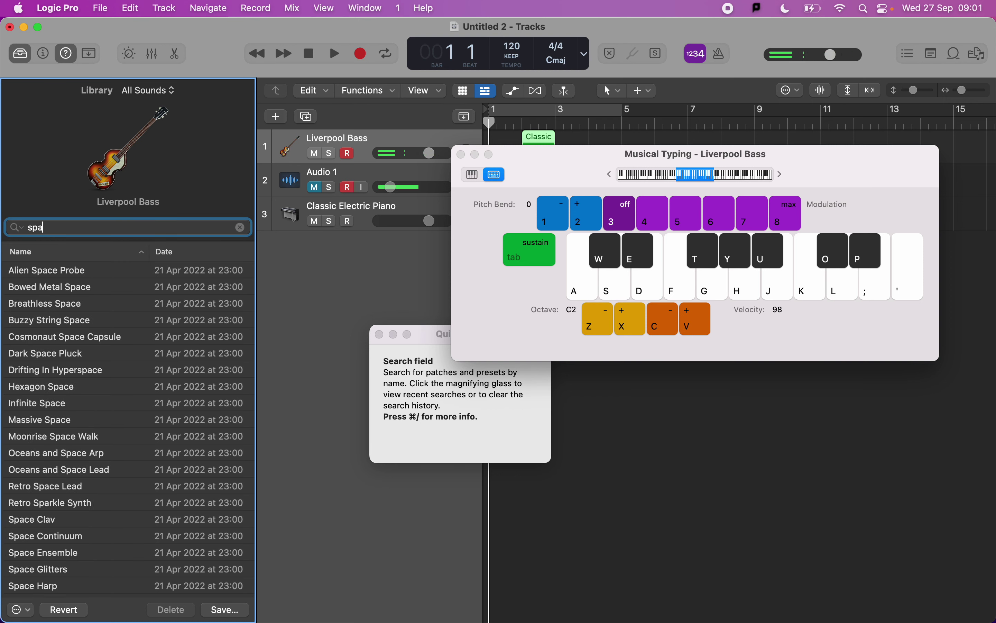
pyautogui.write('ce')
pyautogui.click(41, 271)
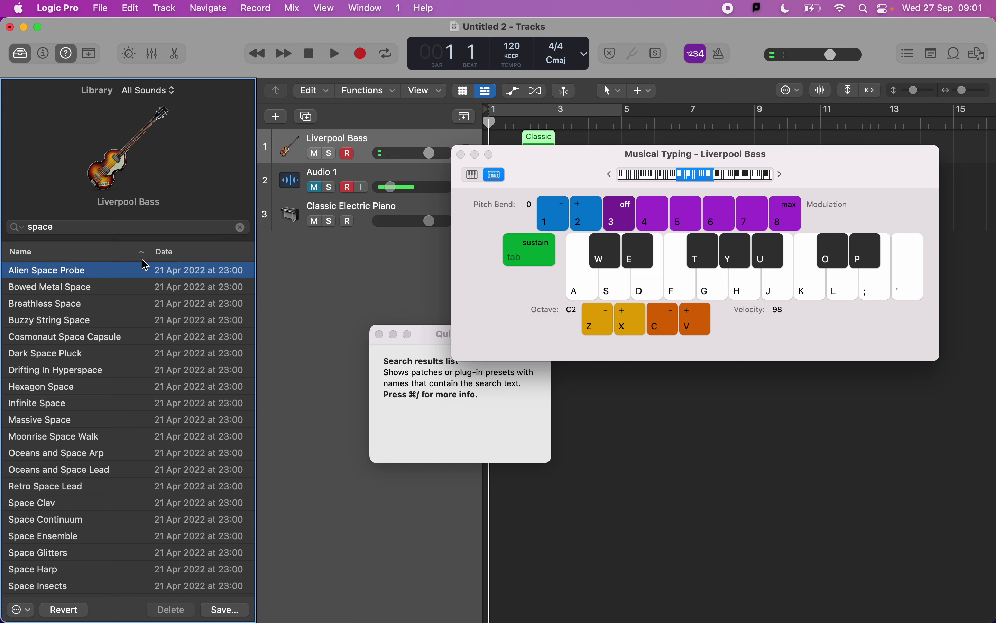
pyautogui.click(679, 281)
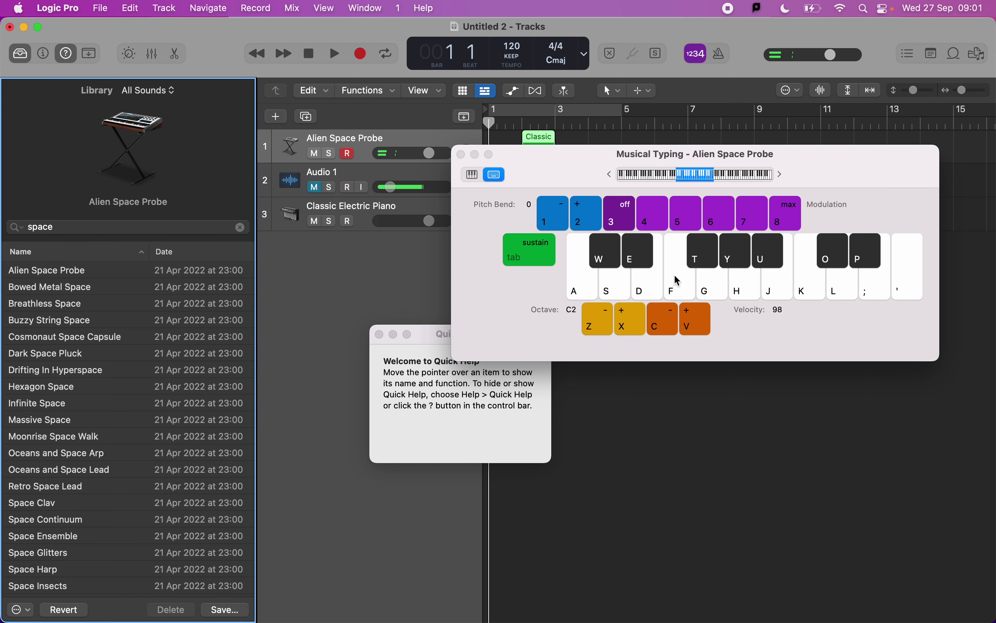
pyautogui.click(15, 58)
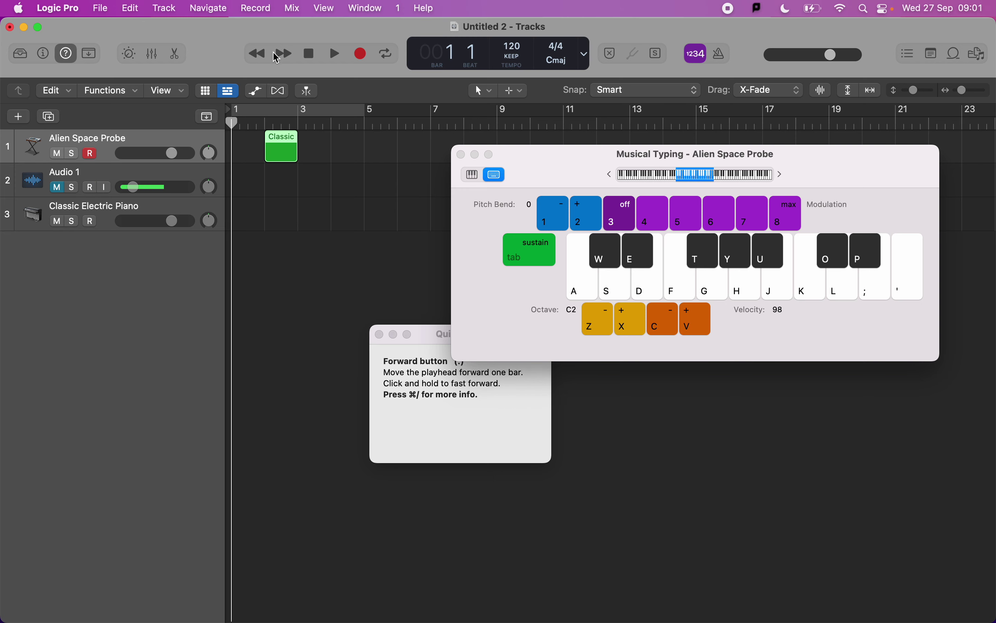
# Step: Show the Smart Controls for Alien Space Probe and move the Transform Pad selection around while a note sounds
pyautogui.click(127, 56)
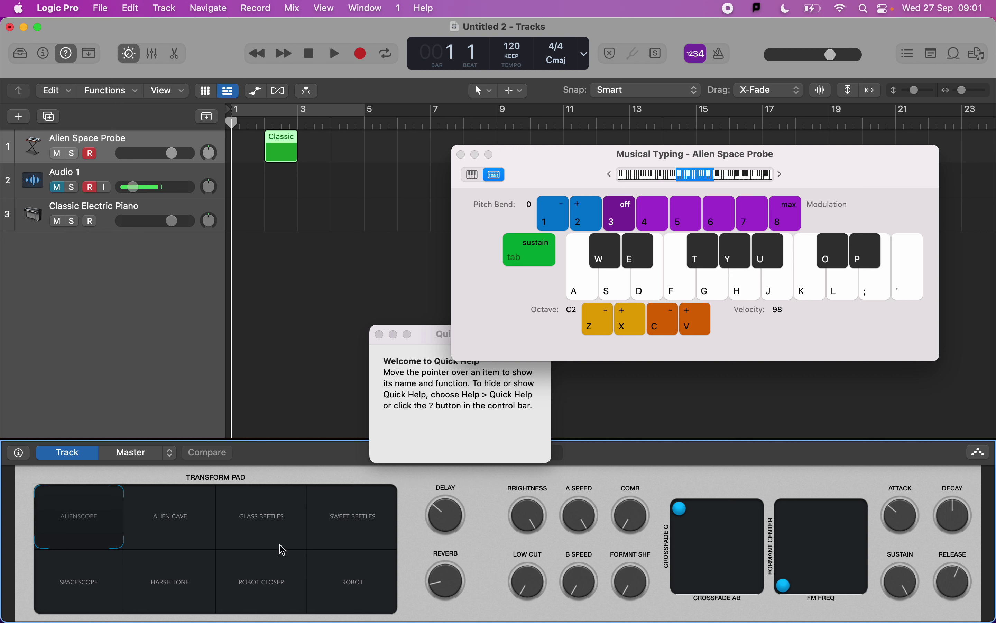
pyautogui.press('d')
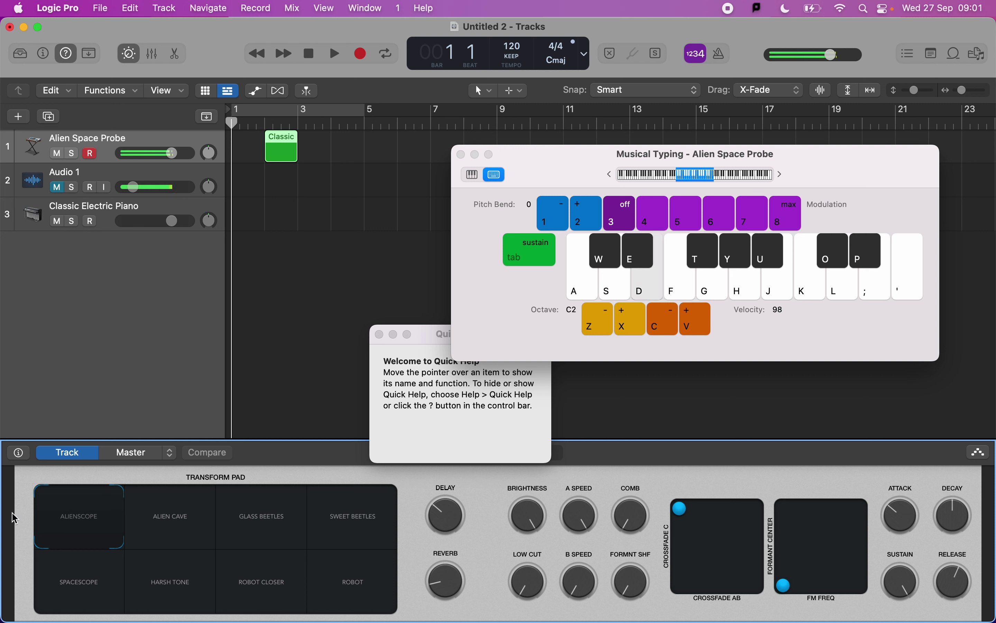
pyautogui.moveTo(95, 518); pyautogui.dragTo(68, 481)
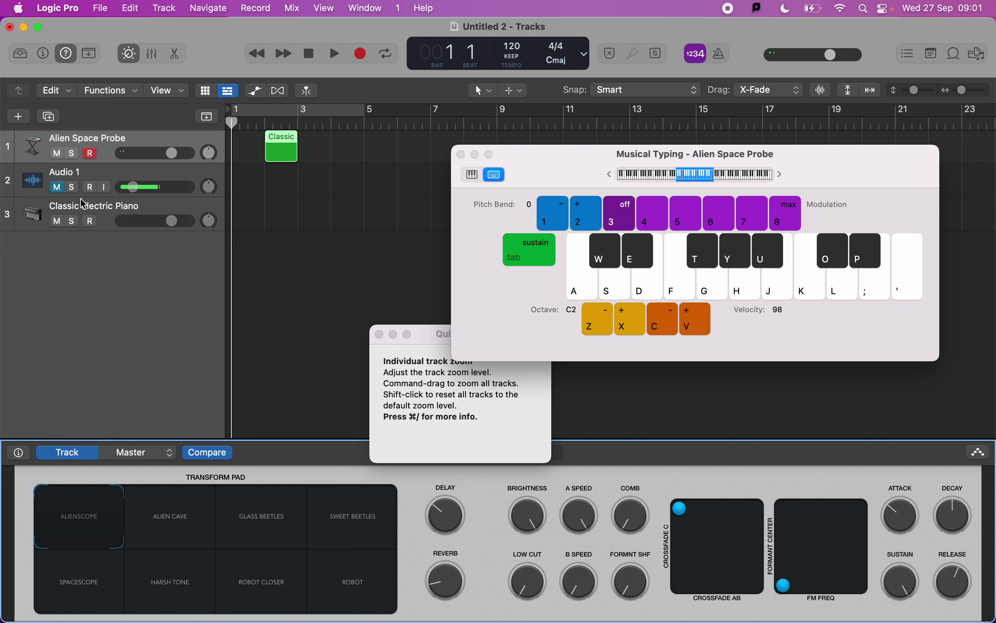
# Step: Set Bell Volume to 10.00 on track 3's Classic Electric Piano while playing test notes, and hide the Smart Controls
pyautogui.click(83, 210)
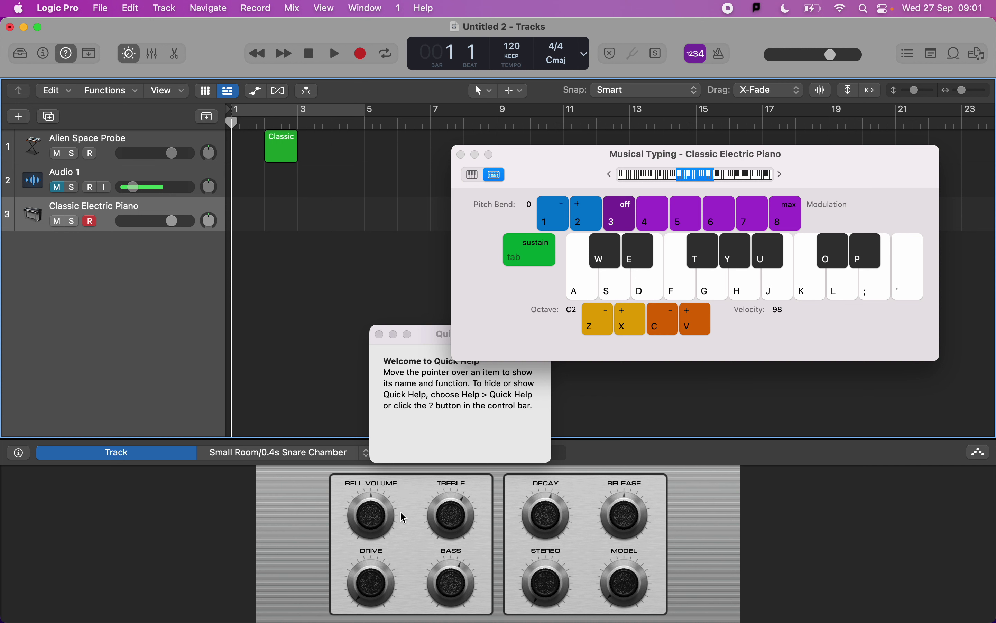
pyautogui.press('w')
pyautogui.press('w')
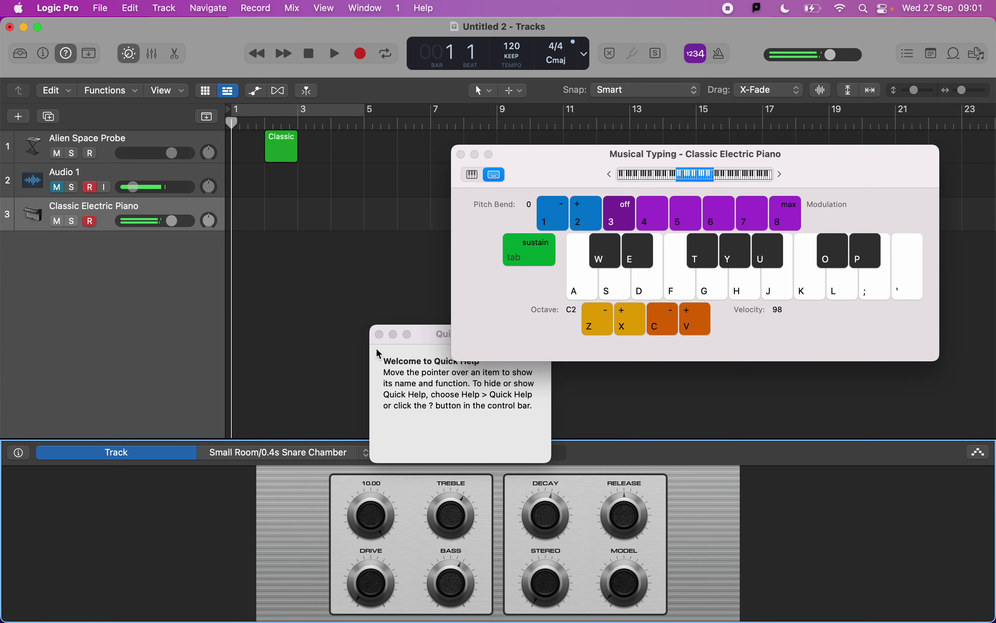
pyautogui.press('w')
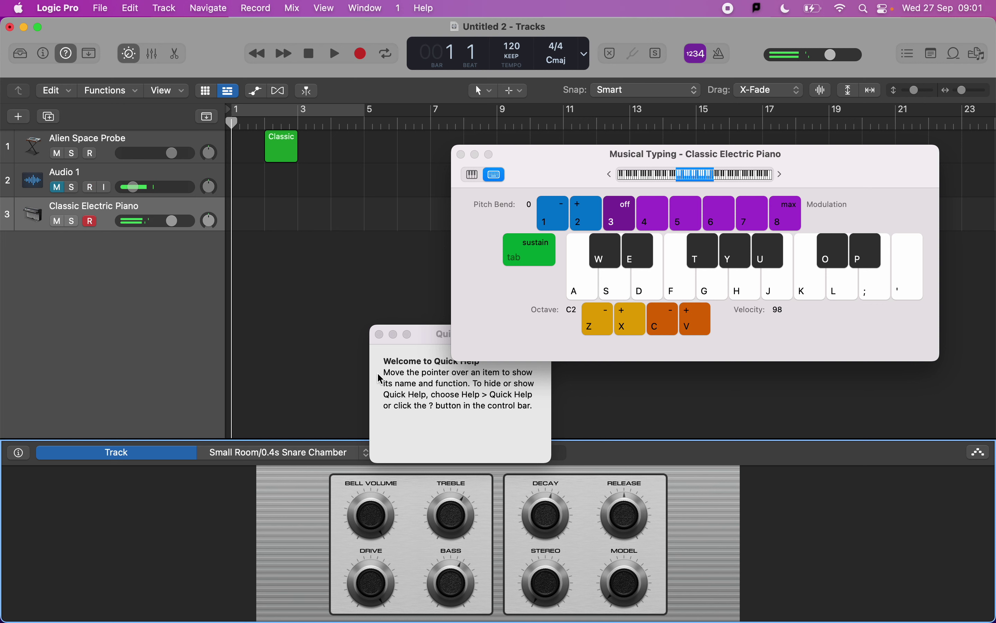
pyautogui.click(133, 58)
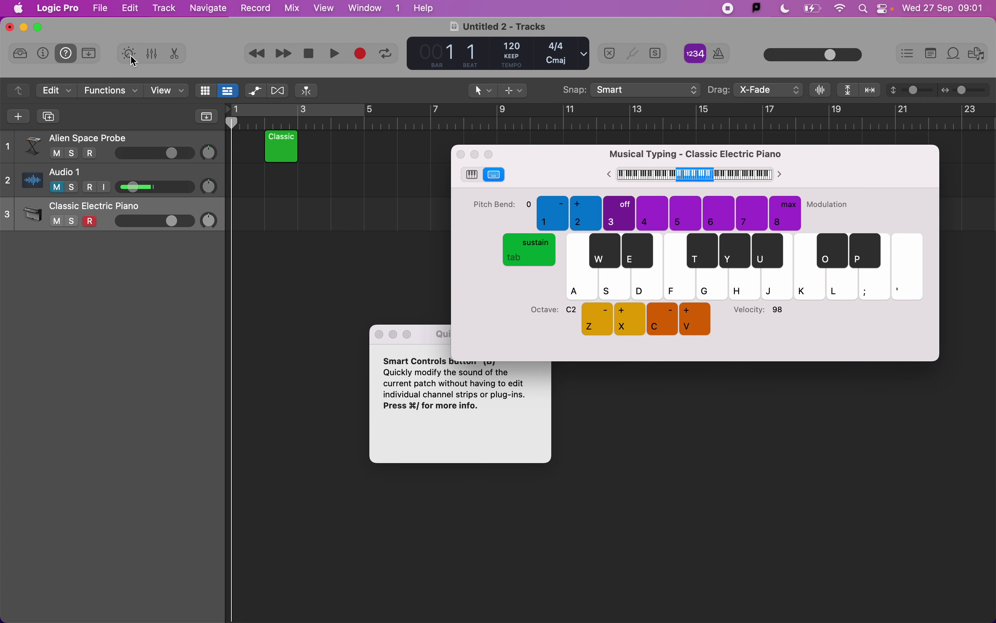
# Step: Show the Mixer, select the Stereo Out and Master channel strips in turn, and hide the Mixer
pyautogui.click(153, 55)
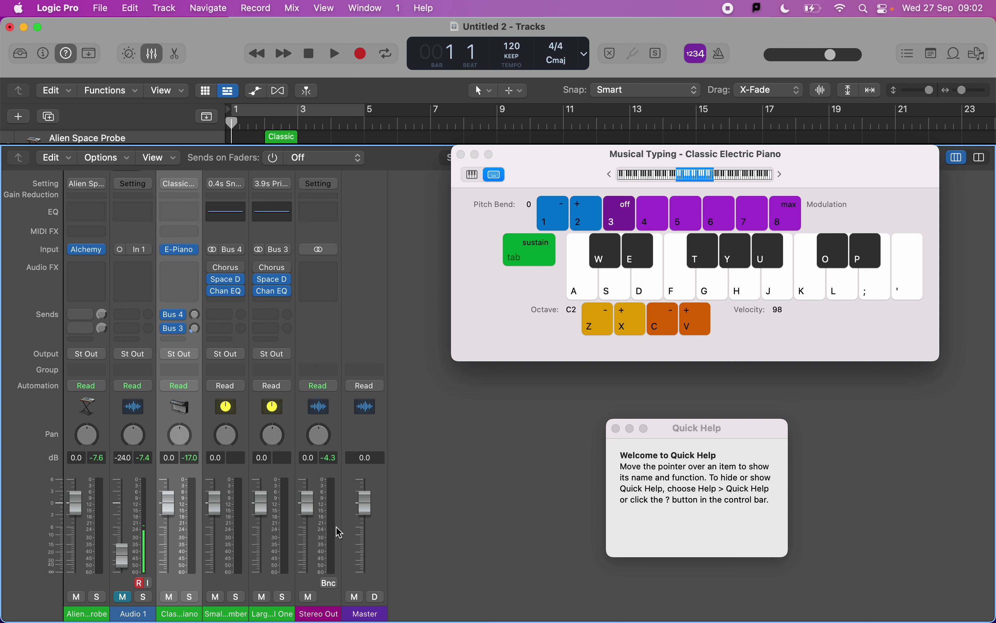
pyautogui.click(328, 610)
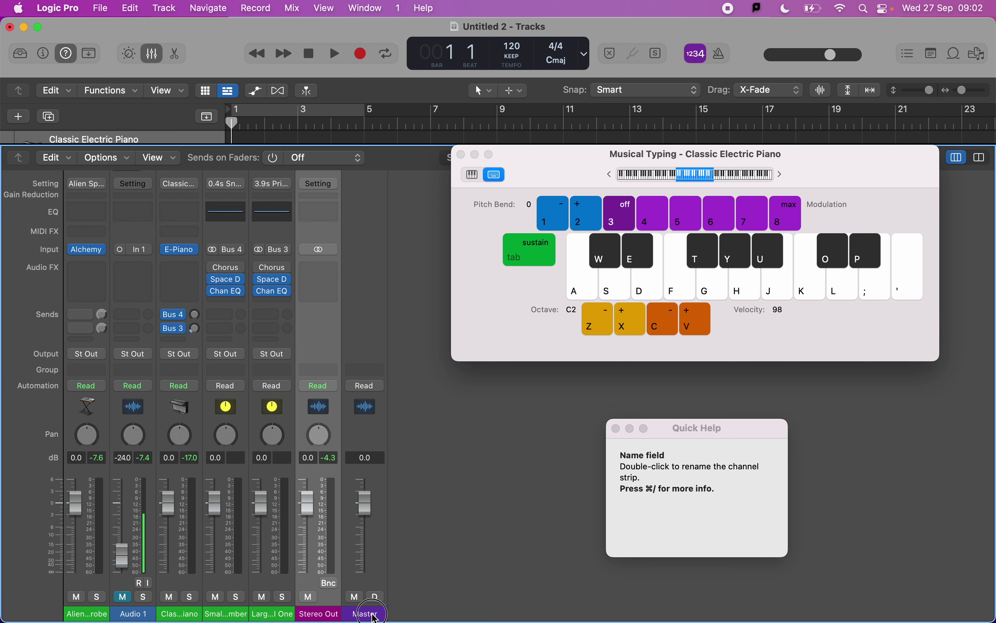
pyautogui.click(373, 615)
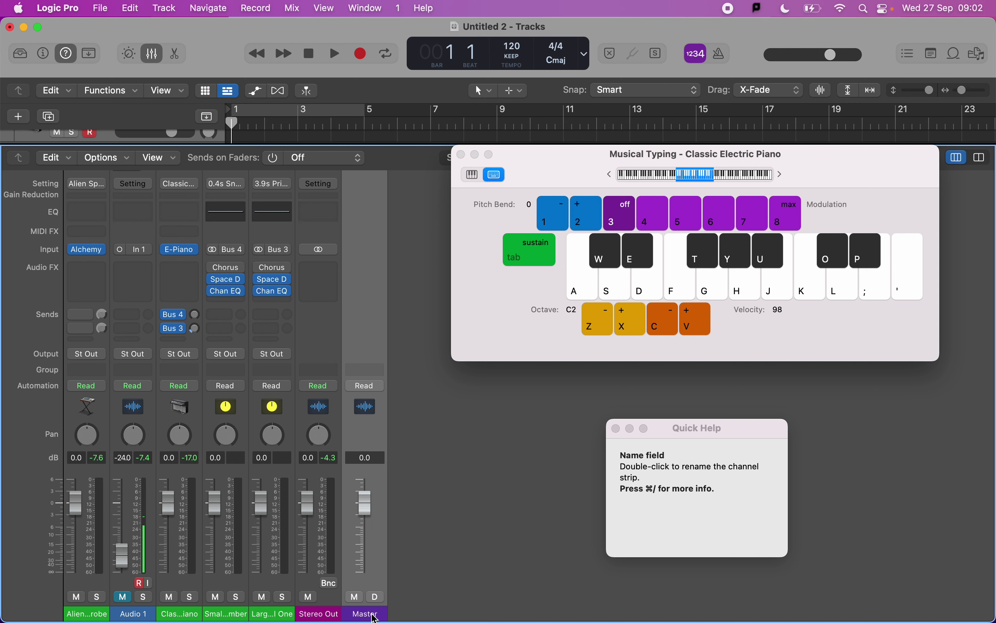
pyautogui.press('x')
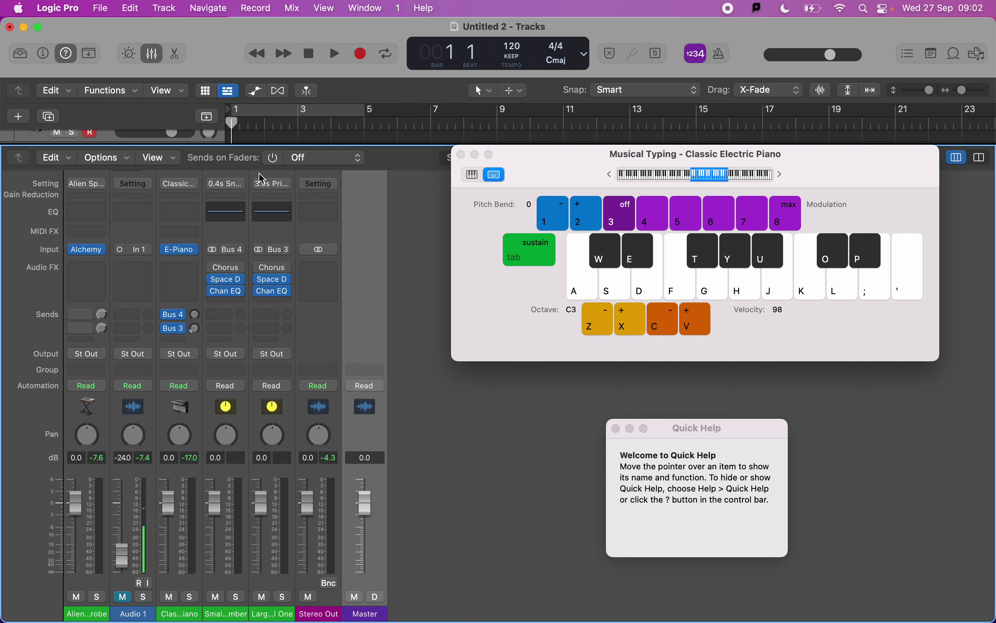
pyautogui.press('x')
pyautogui.click(362, 134)
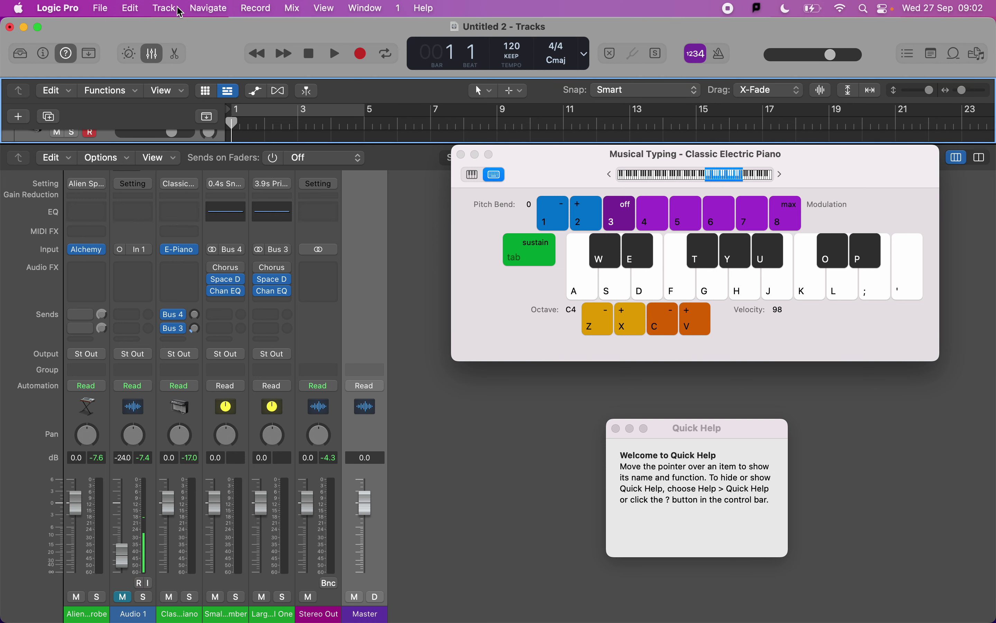
pyautogui.click(151, 58)
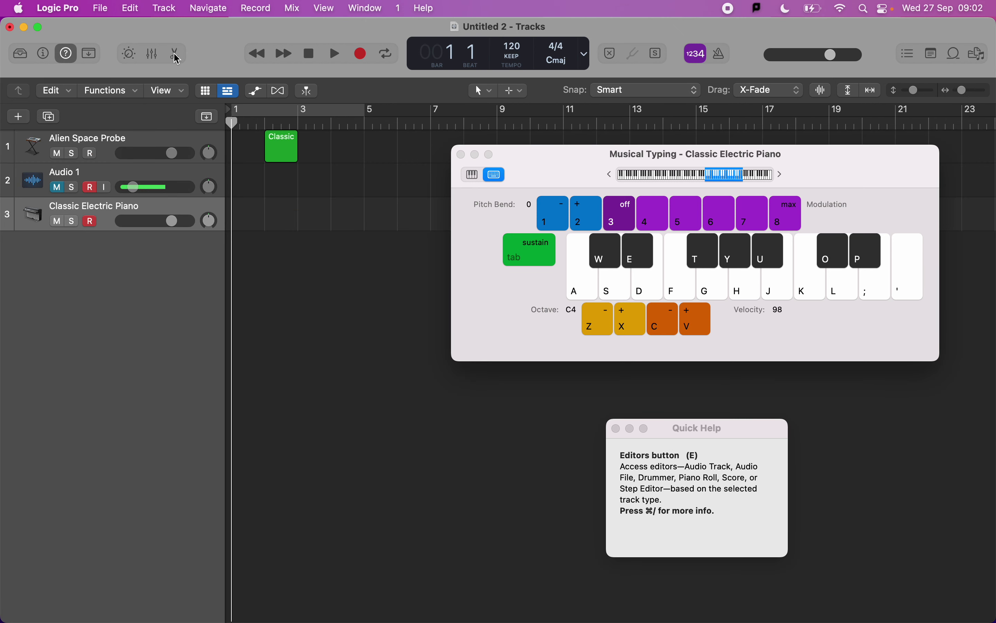
# Step: Open the Classic Electric Piano region on track 1 in the Piano Roll, and start looped playback over bar 2
pyautogui.click(289, 154)
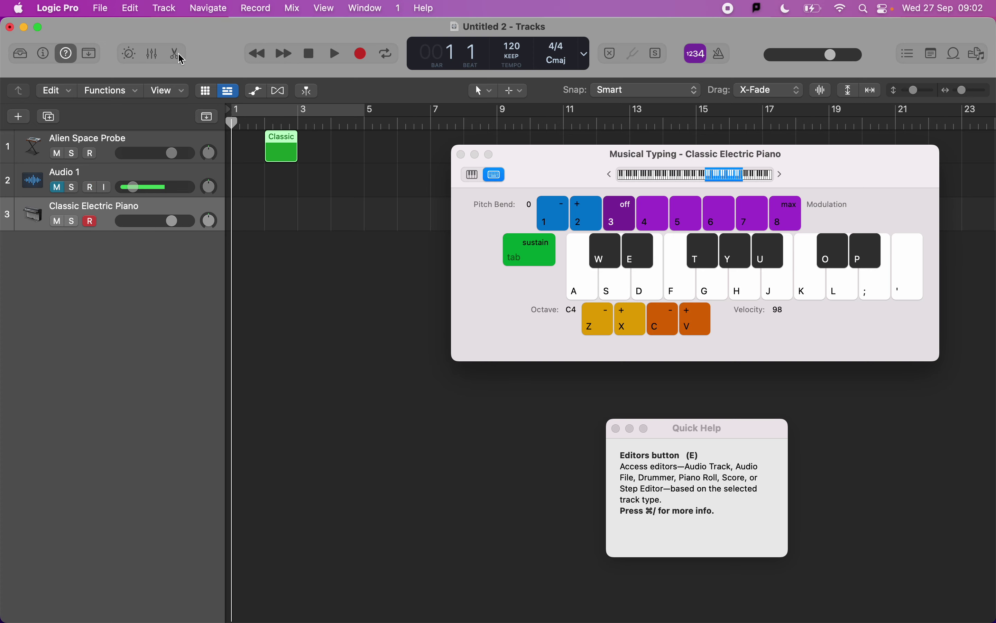
pyautogui.click(89, 140)
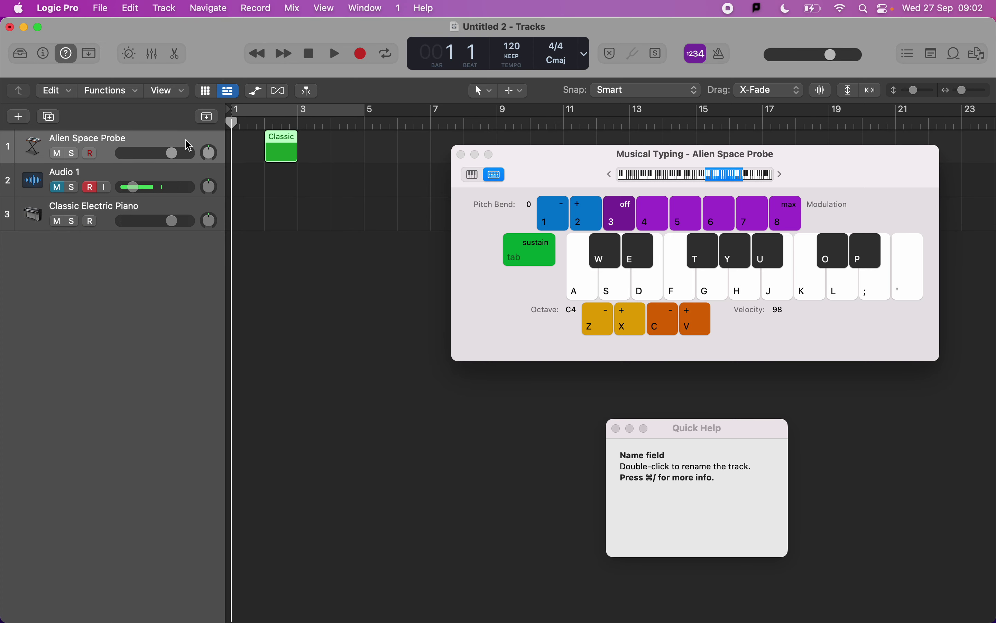
pyautogui.doubleClick(281, 148)
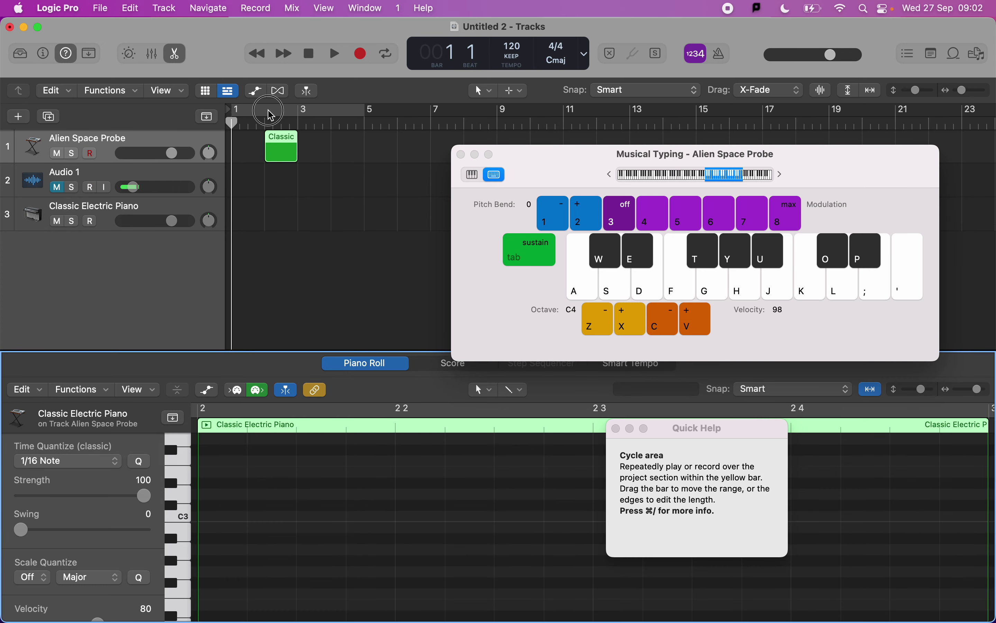
pyautogui.moveTo(266, 110); pyautogui.dragTo(298, 110)
pyautogui.press('space')
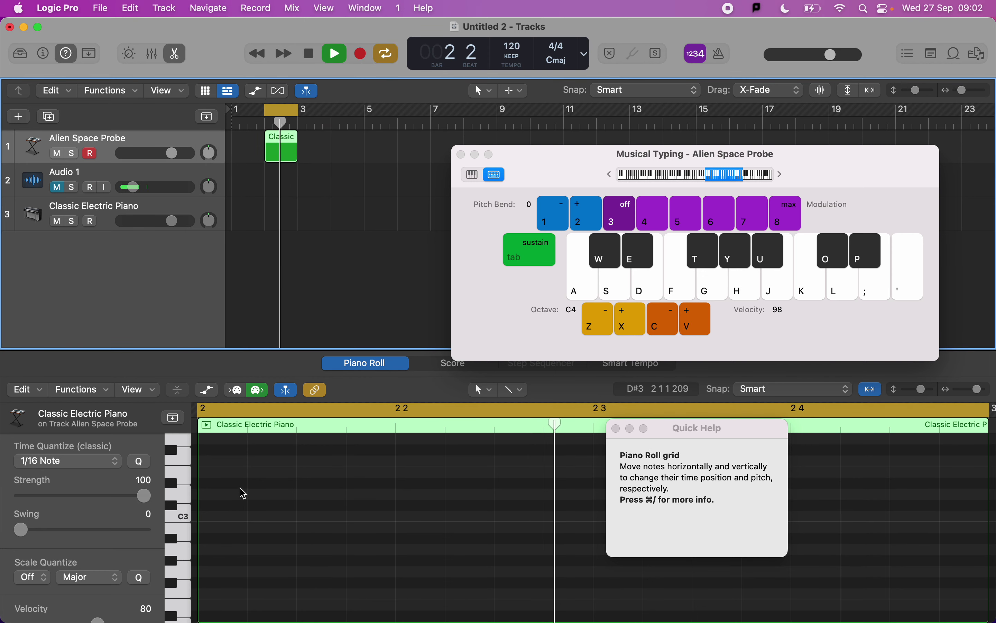
# Step: Add C#3, A#2 and F#3 notes in the first half of bar 2, stop playback, and close the Piano Roll and Musical Typing
pyautogui.keyDown('super'); pyautogui.click(232, 506); pyautogui.keyUp('super')
pyautogui.keyDown('super'); pyautogui.click(313, 538); pyautogui.keyUp('super')
pyautogui.keyDown('super'); pyautogui.click(433, 450); pyautogui.keyUp('super')
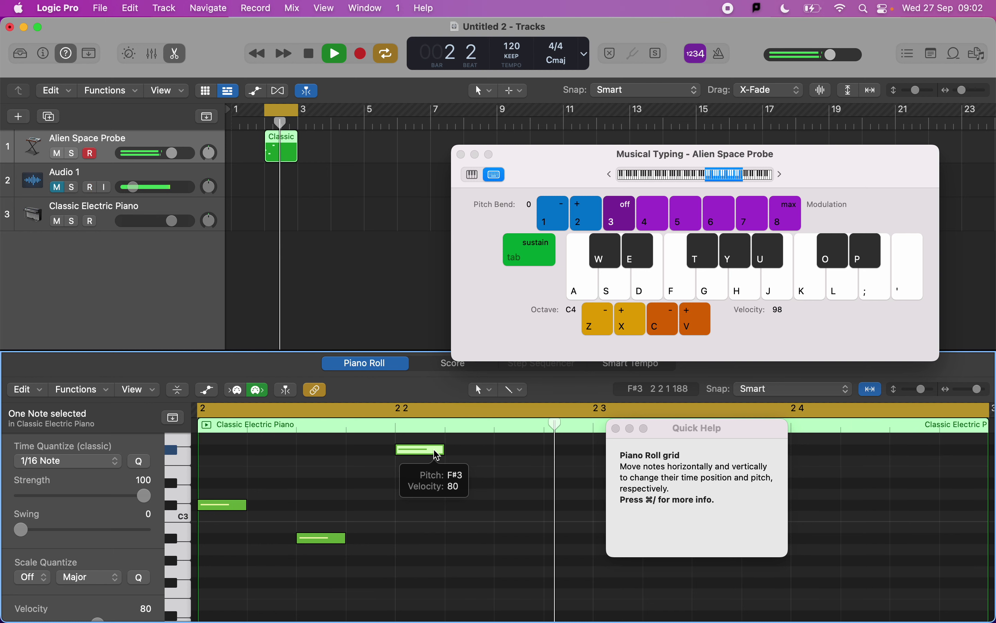
pyautogui.press('space')
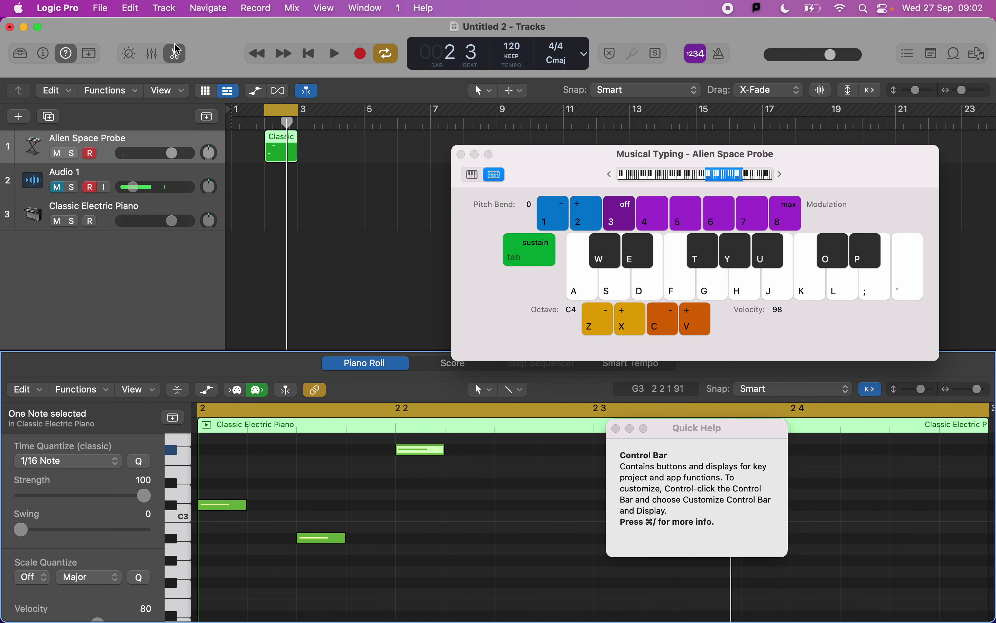
pyautogui.click(176, 54)
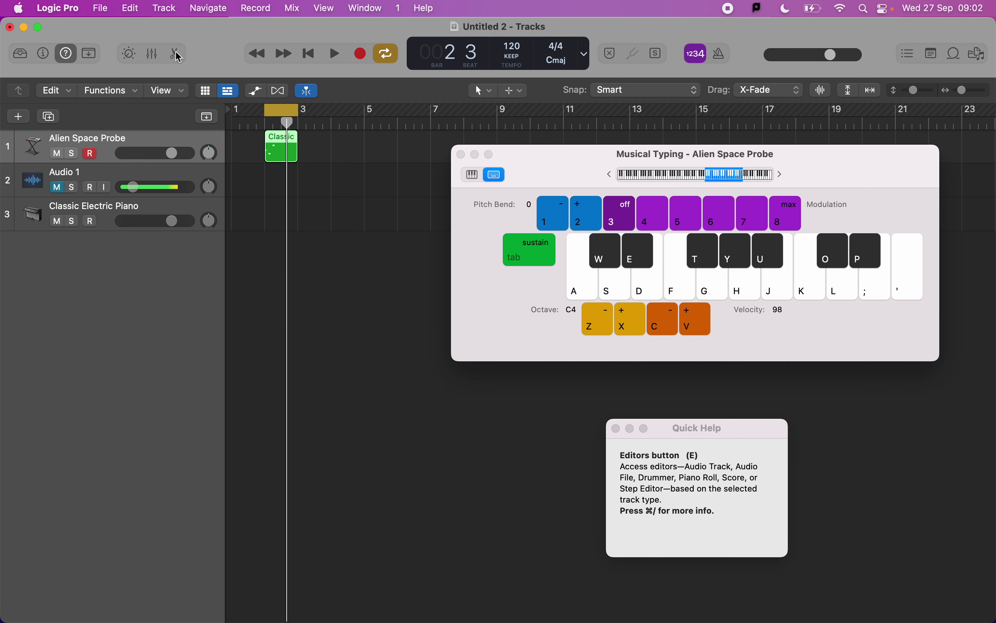
pyautogui.click(462, 155)
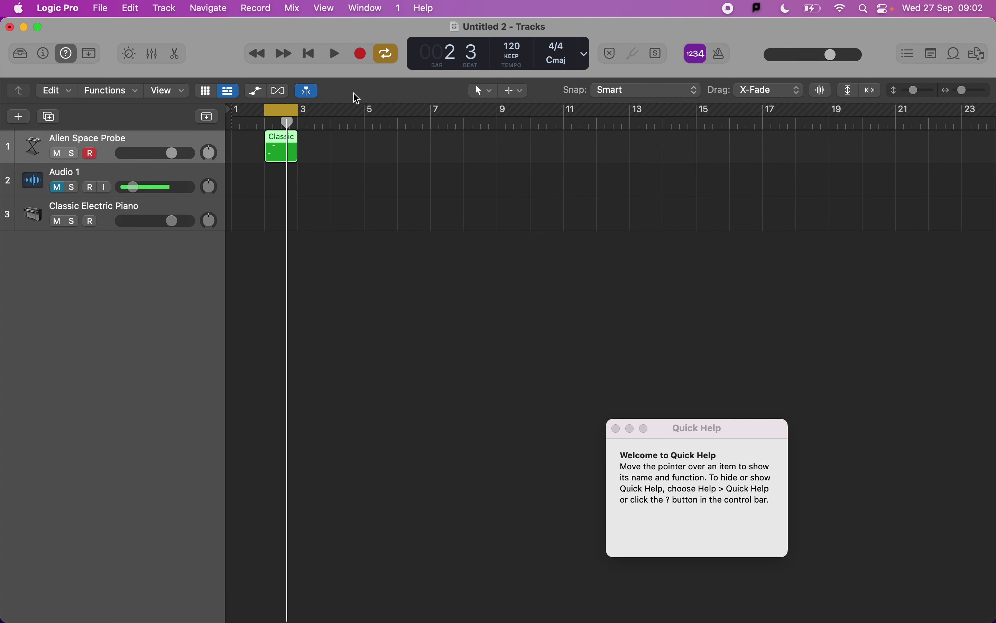
# Step: Move the playhead to bar 5 and set the project tempo to 130
pyautogui.moveTo(286, 123); pyautogui.dragTo(364, 122)
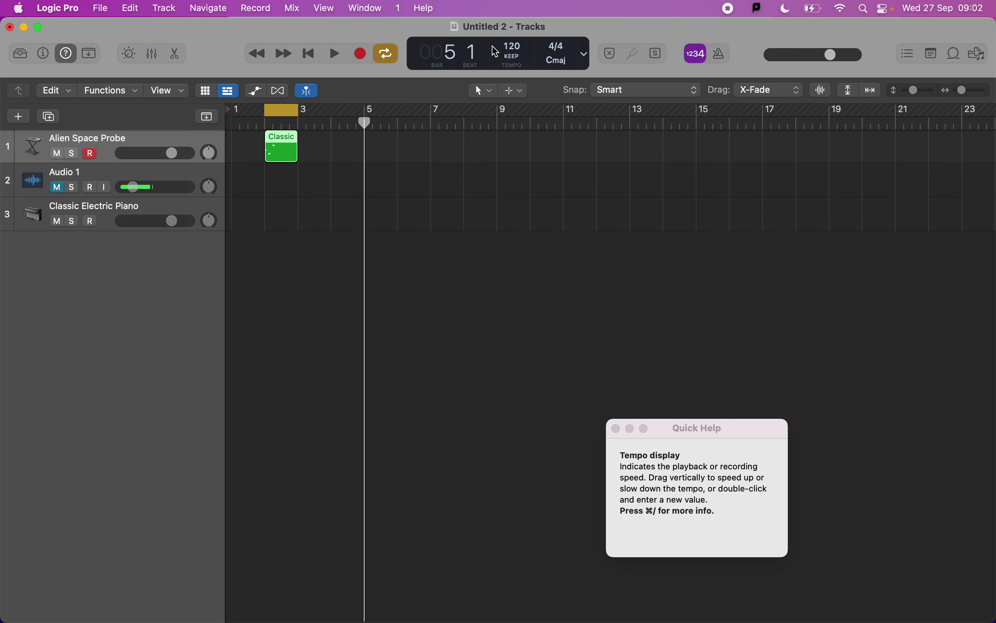
pyautogui.write('13')
# Step: Switch the control bar display to Time, and move the playhead to about bar 15 and back to just past bar 5
pyautogui.click(585, 55)
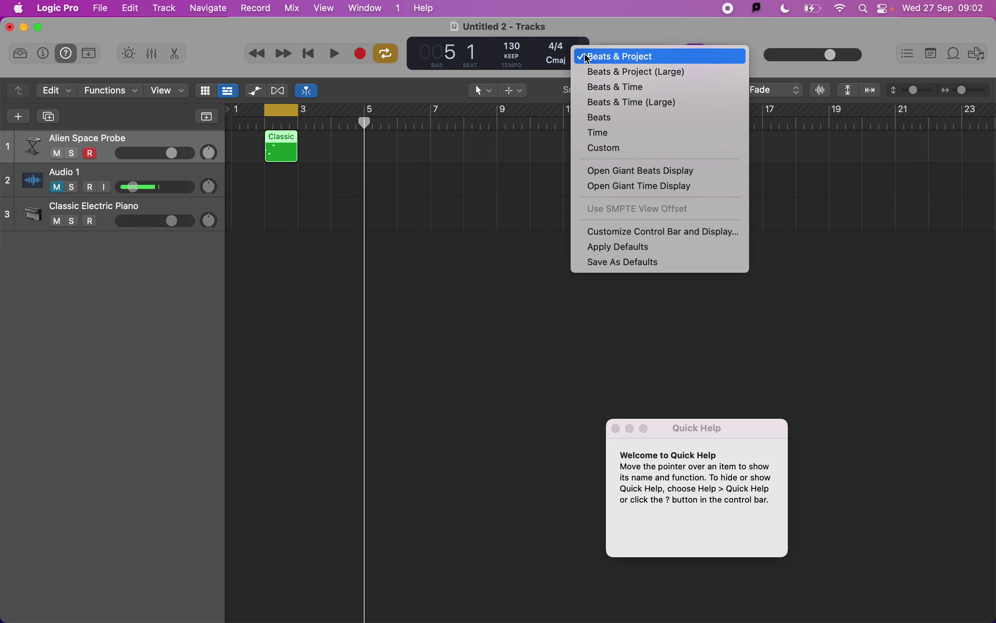
pyautogui.click(600, 135)
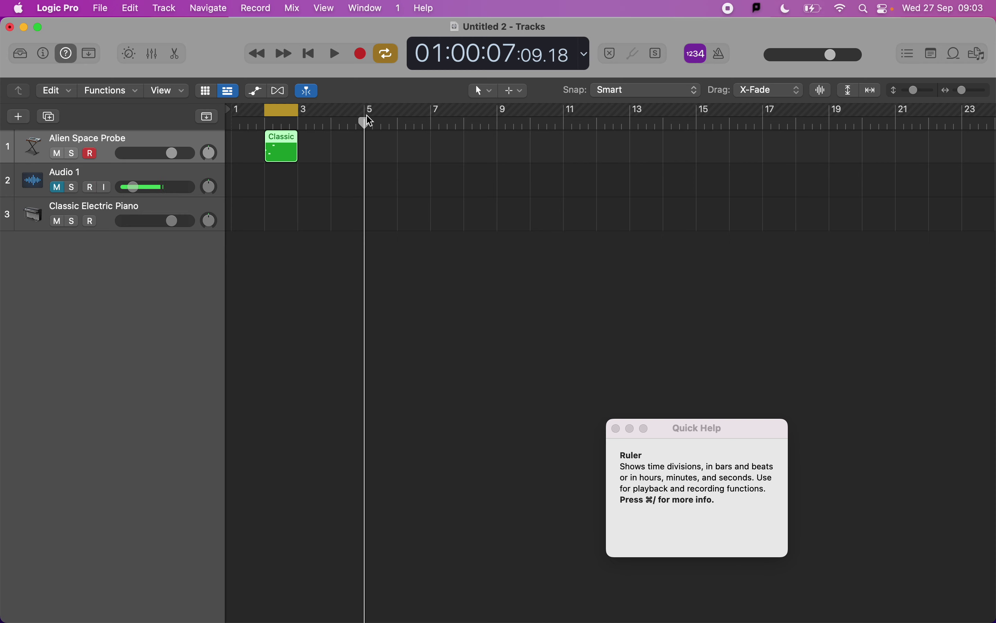
pyautogui.moveTo(365, 122); pyautogui.dragTo(703, 126)
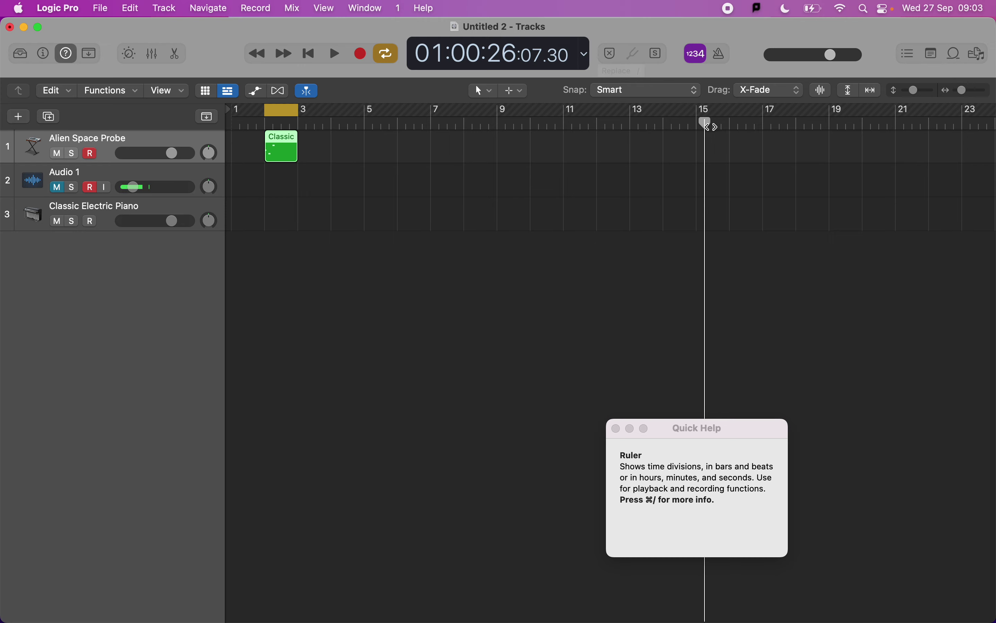
pyautogui.moveTo(706, 136); pyautogui.dragTo(372, 142)
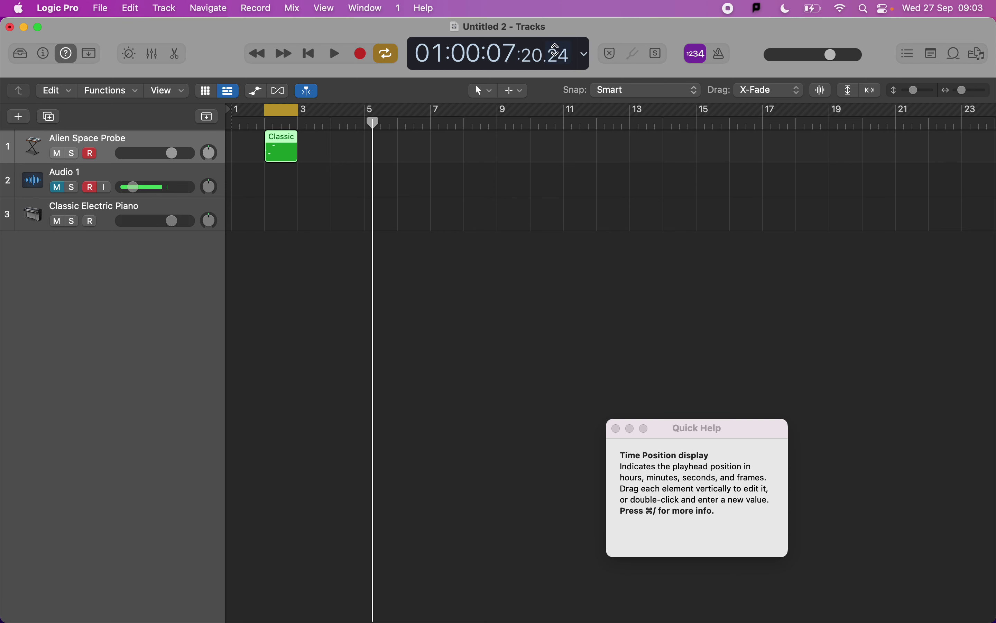
# Step: Show the project Note Pads, select the Audio 1 track, and switch to the Loop Browser to look through its loops
pyautogui.click(936, 58)
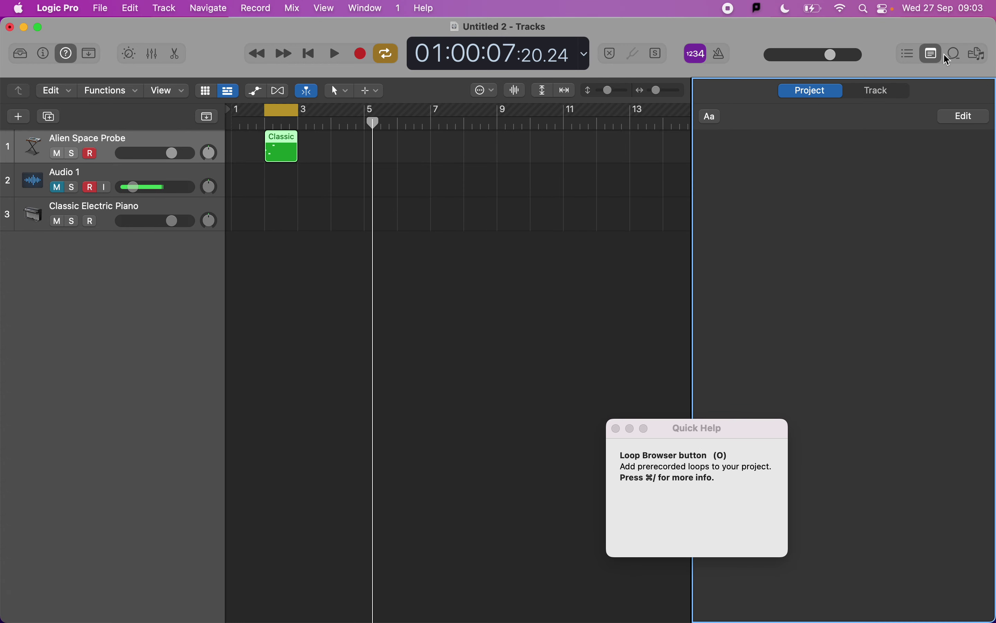
pyautogui.click(68, 172)
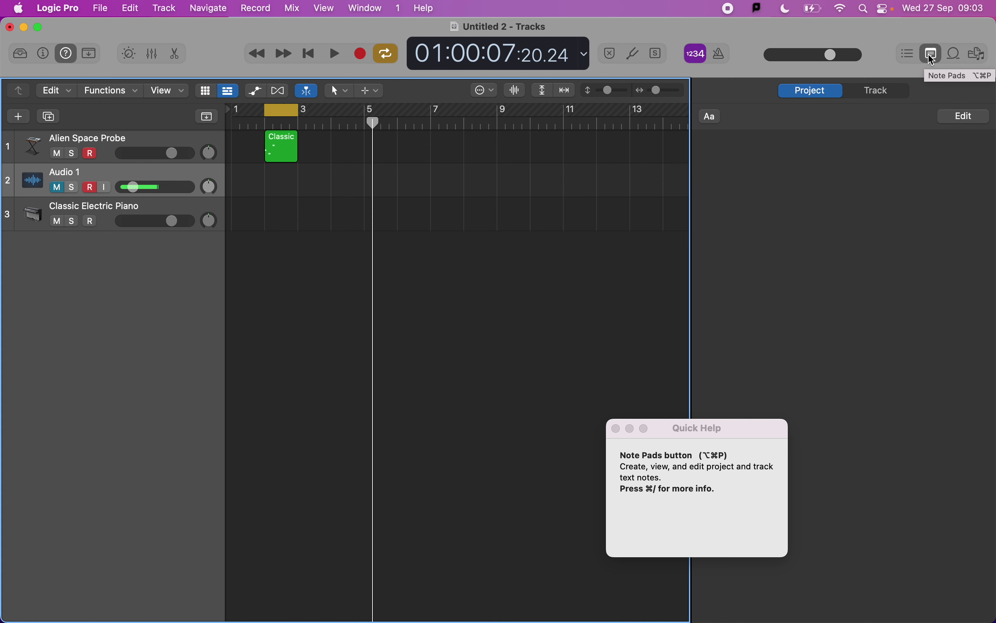
pyautogui.click(956, 54)
pyautogui.scroll(-5, 859, 225)
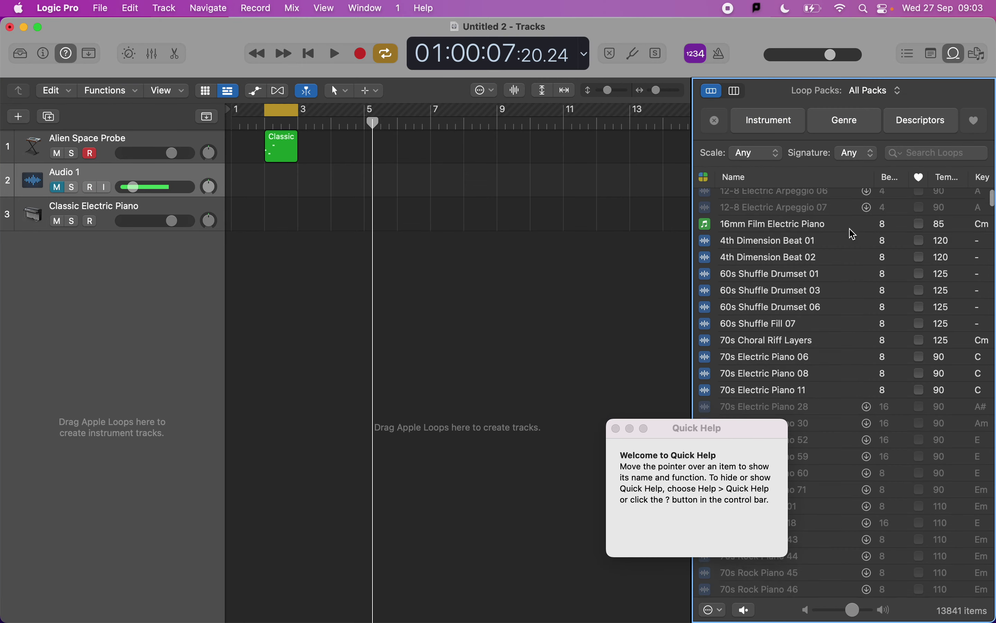
pyautogui.scroll(-1, 854, 233)
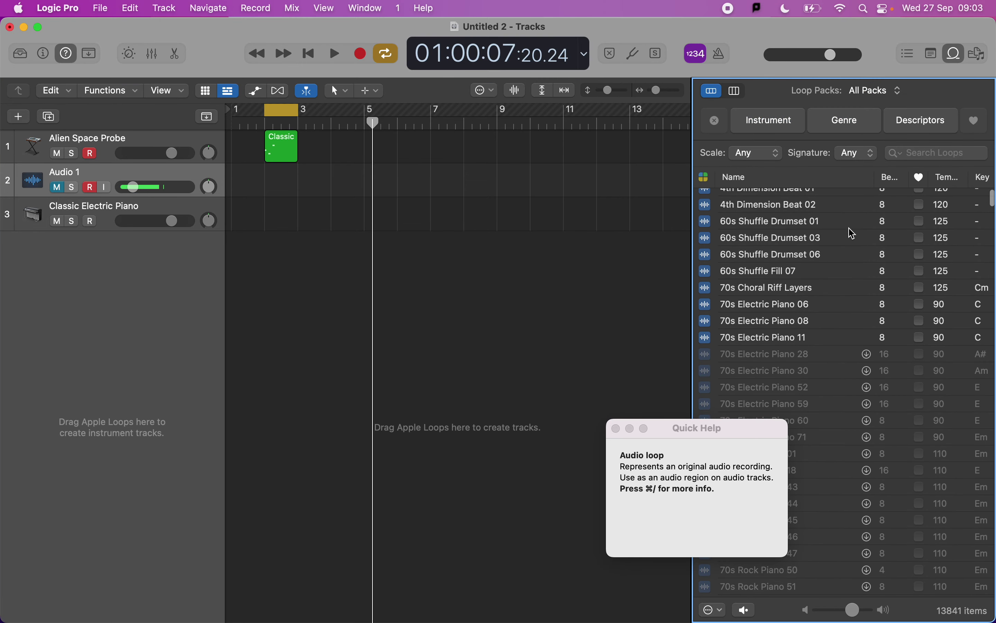
# Step: Search the Loop Browser for "guitar" and preview the Backroad Blues Rhythm Guitar 01 loop
pyautogui.click(932, 152)
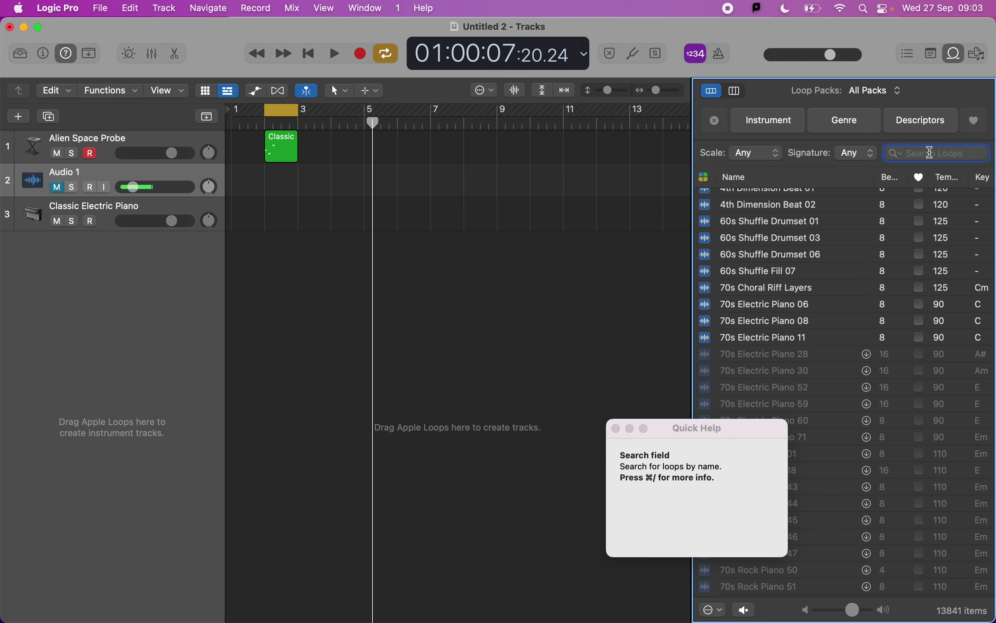
pyautogui.write('guitar')
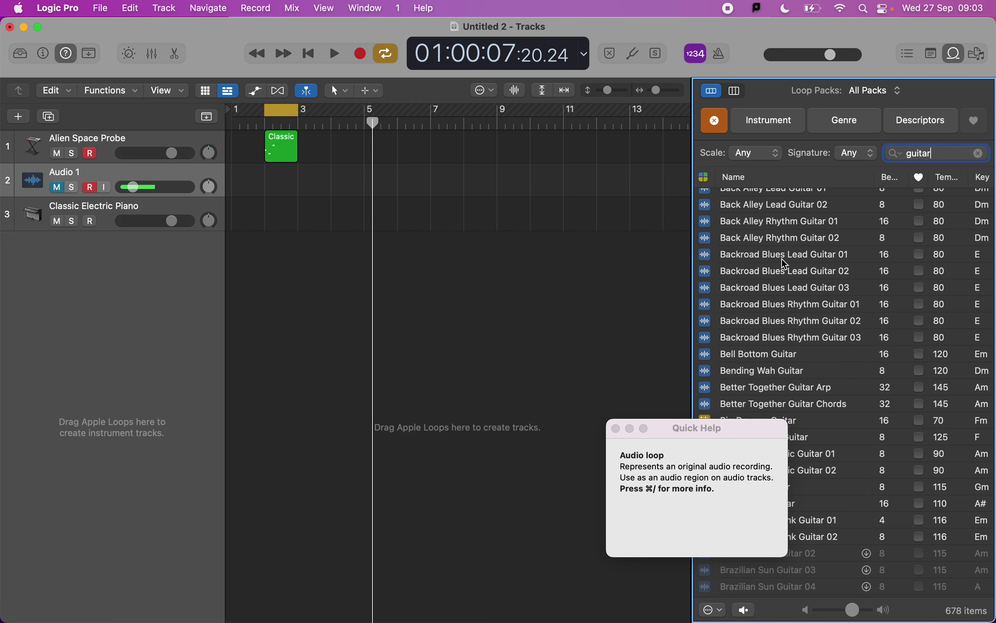
pyautogui.scroll(-3, 734, 224)
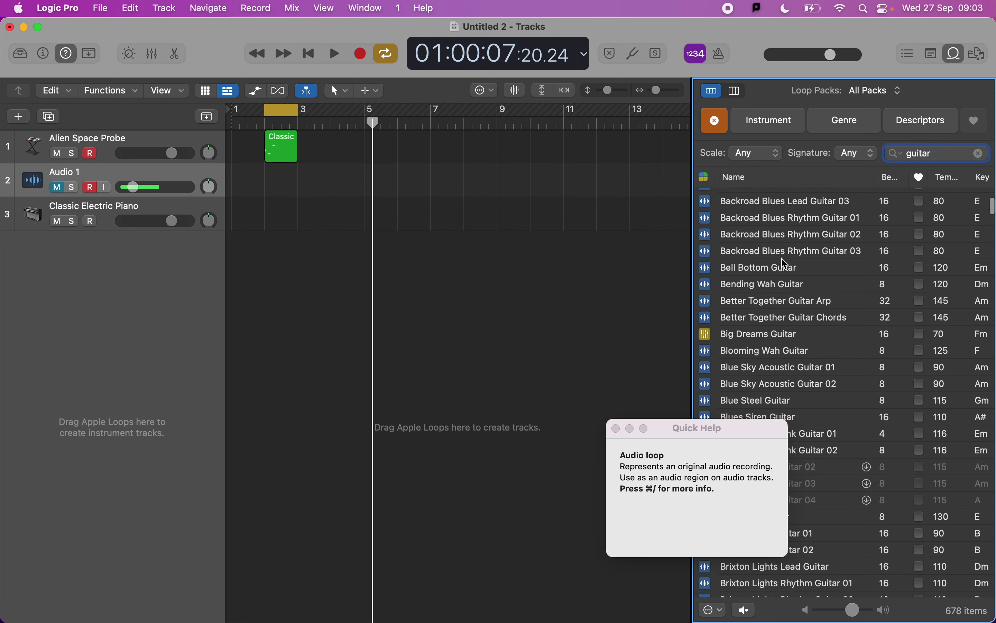
pyautogui.click(752, 222)
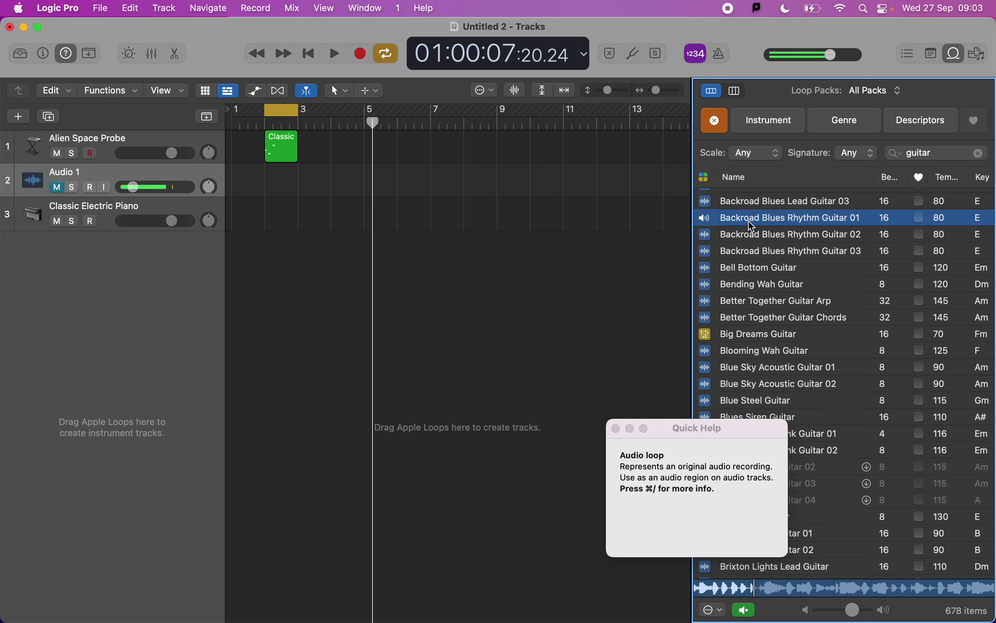
pyautogui.click(754, 226)
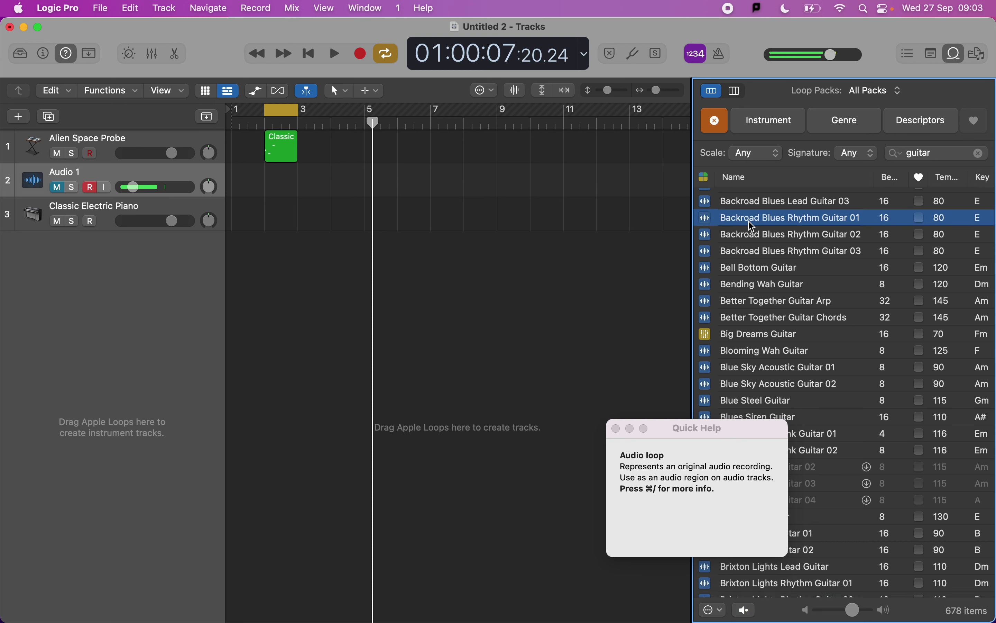
# Step: Add the Backroad Blues Rhythm Guitar 01 loop at bar 4 on a new track below Classic Electric Piano
pyautogui.moveTo(753, 226); pyautogui.dragTo(336, 258)
pyautogui.press('space')
pyautogui.press('space')
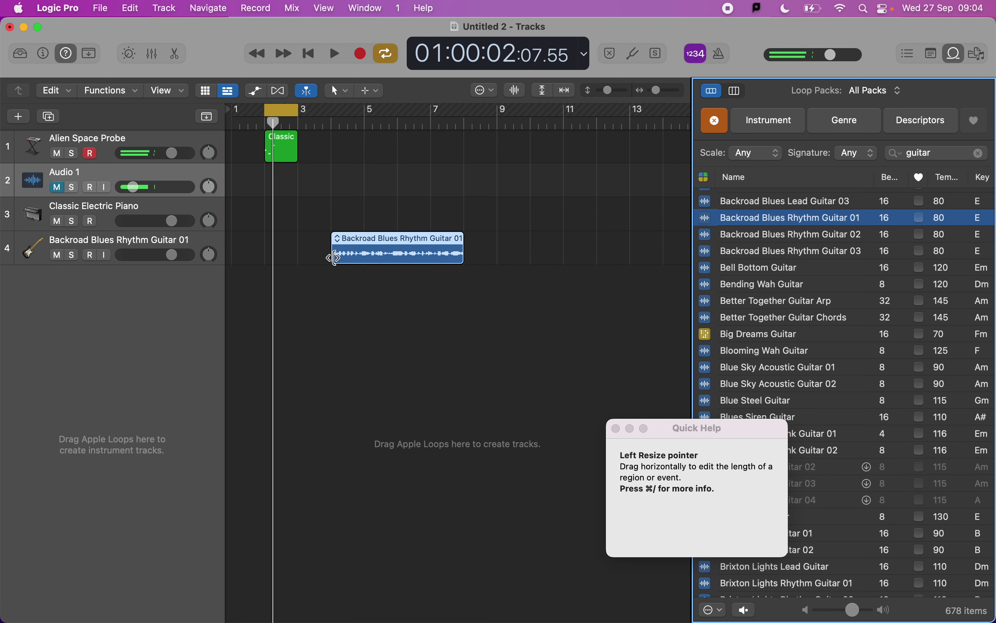
# Step: Turn off Cycle mode, play the guitar loop from bar 4, stop playback, and hide the Loop Browser
pyautogui.press('c')
pyautogui.click(331, 123)
pyautogui.press('space')
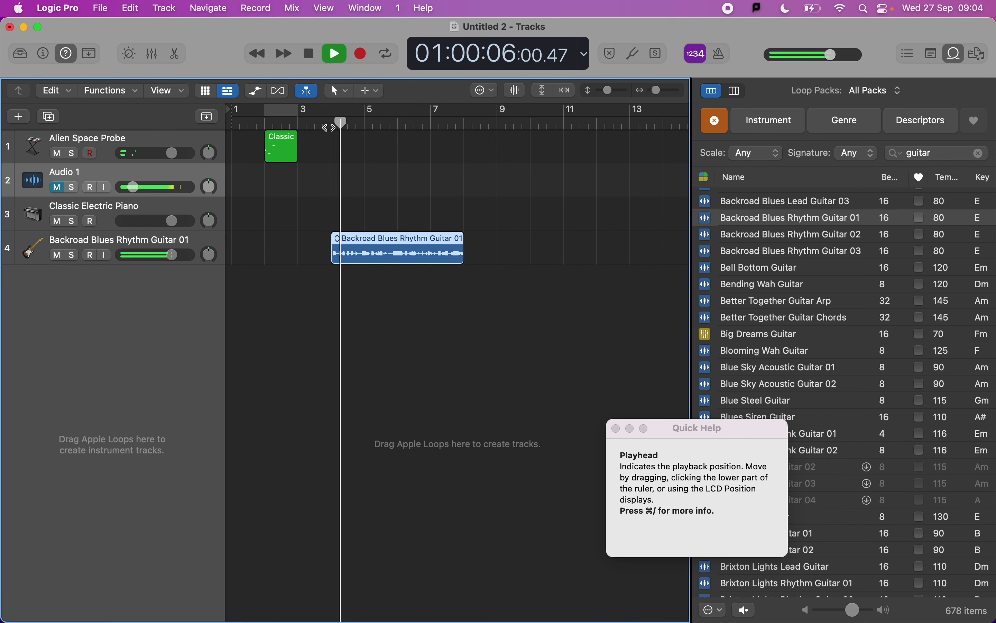
pyautogui.press('space')
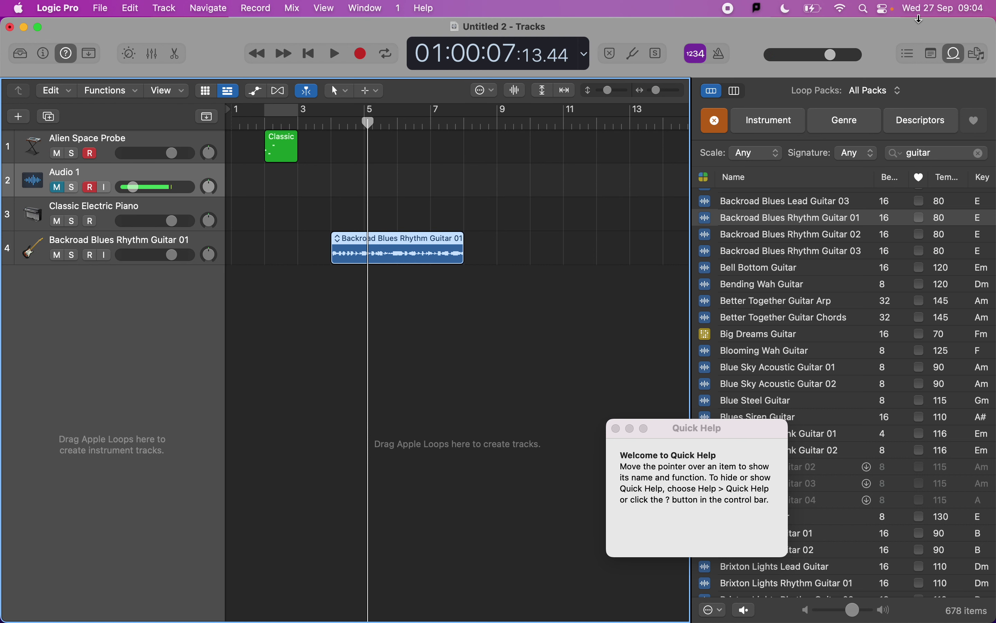
pyautogui.click(959, 59)
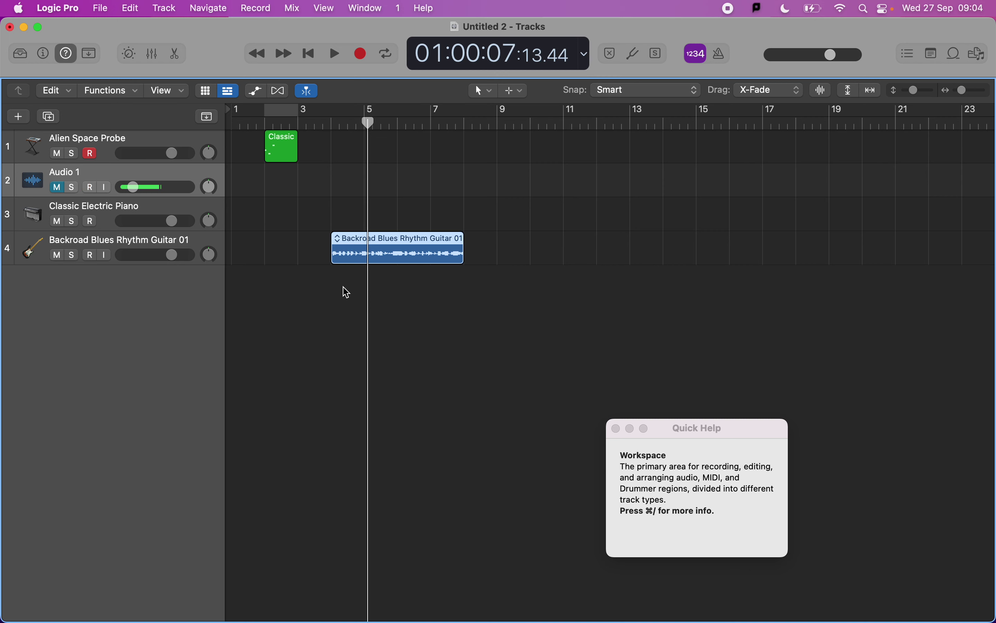
# Step: Turn off Enable Complete Features in the Advanced preferences
pyautogui.click(73, 7)
pyautogui.moveTo(69, 52)
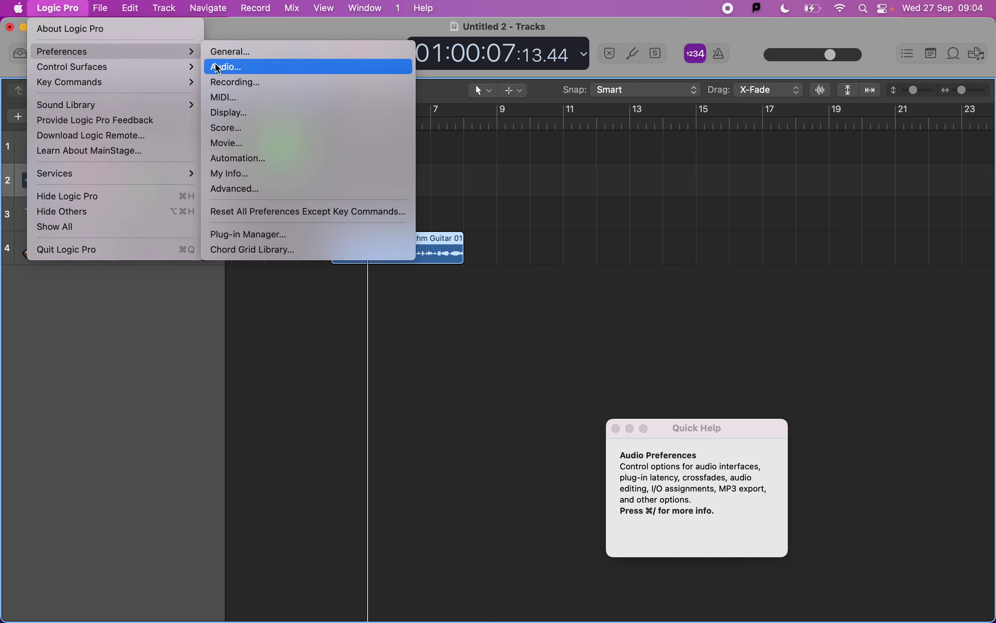
pyautogui.click(238, 191)
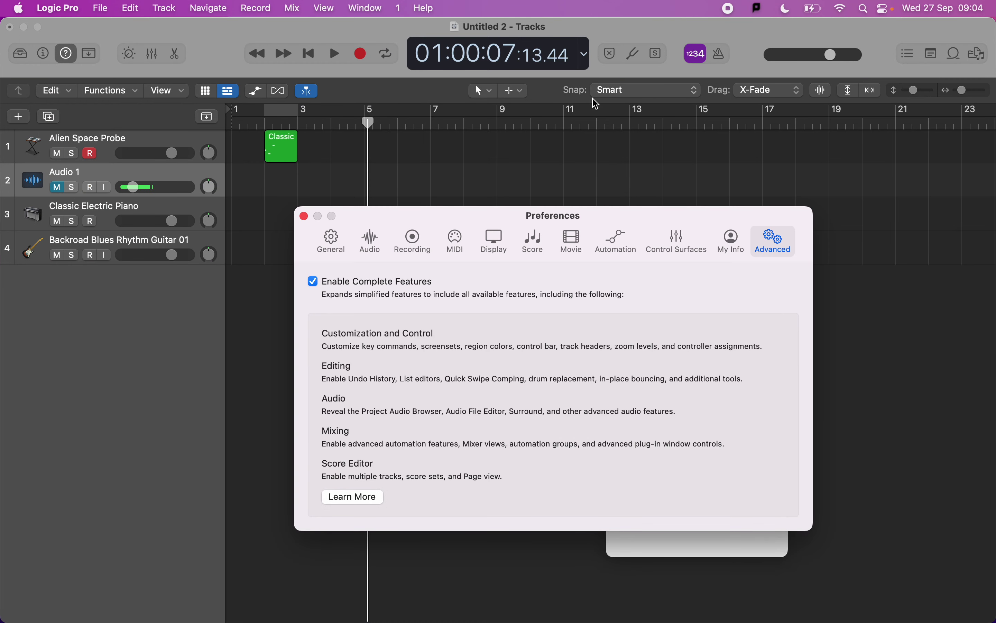
pyautogui.click(313, 281)
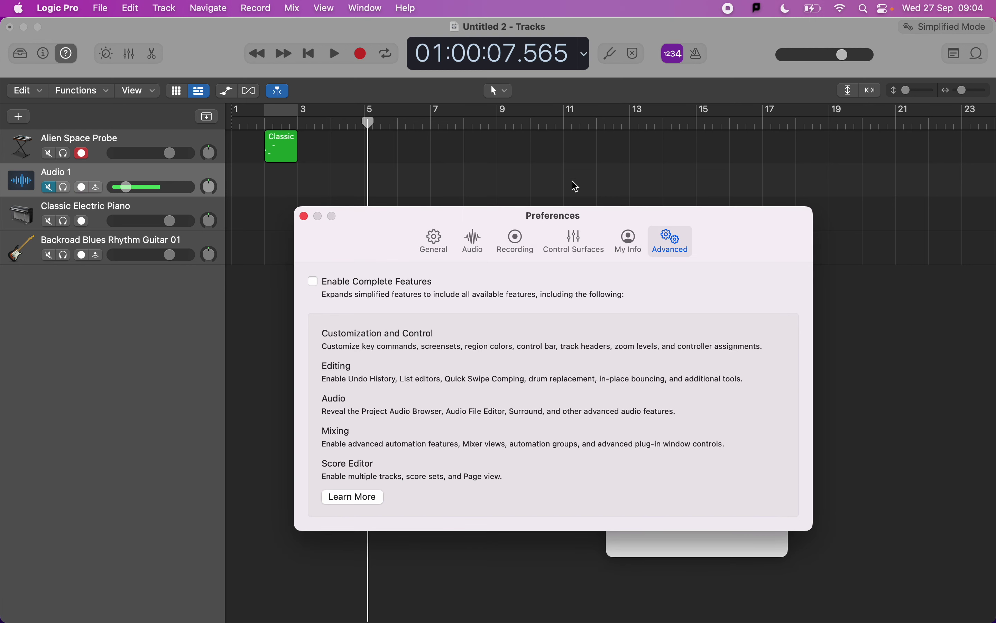
# Step: Enable Complete Features in the Advanced preferences and close the preferences window
pyautogui.click(315, 282)
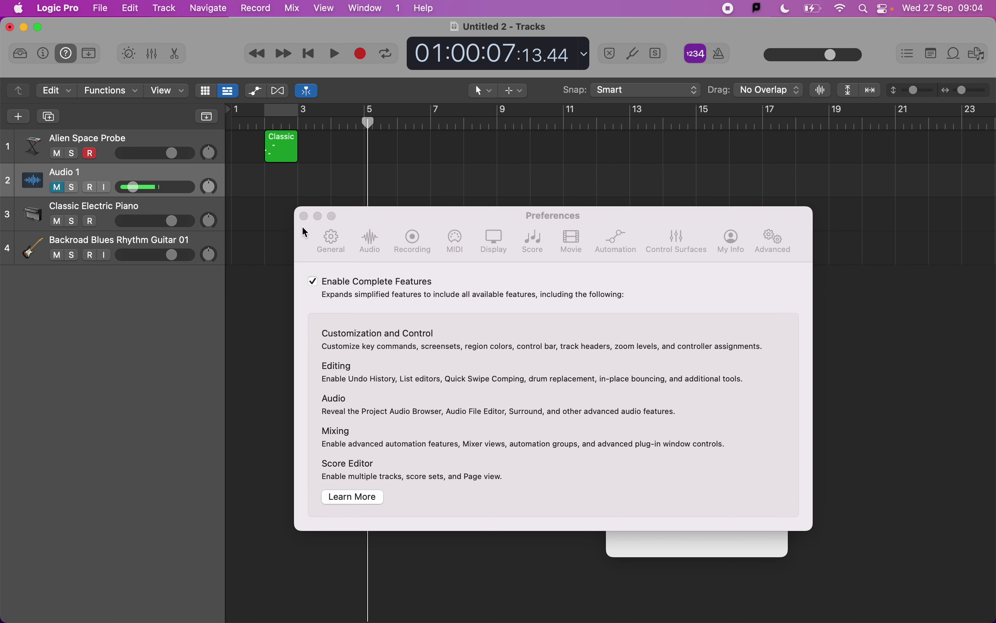
pyautogui.click(304, 217)
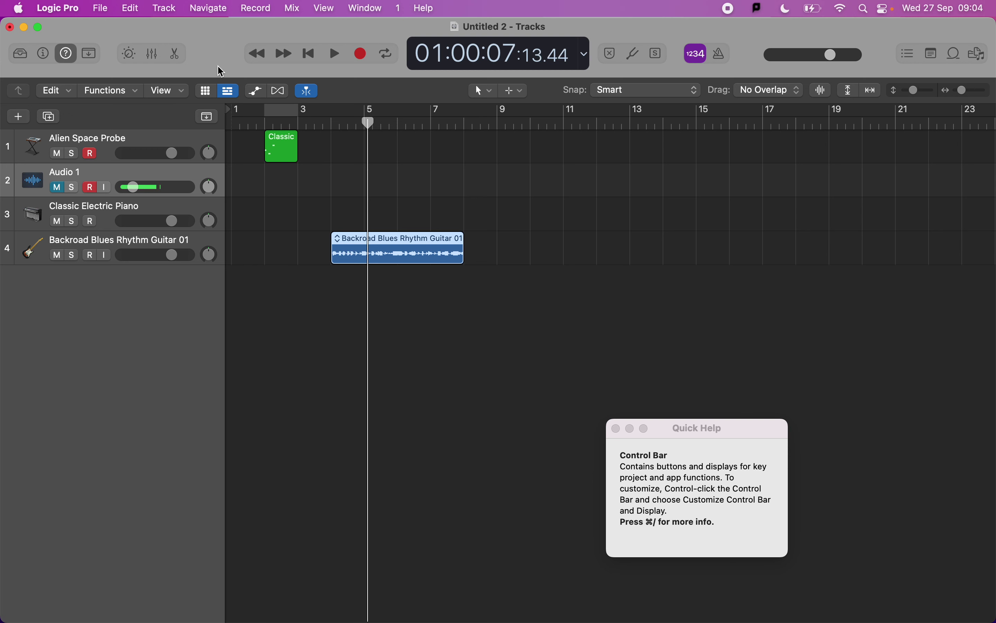
# Step: Review the Audio device preferences, including output device, input device and I/O buffer size, and close the preferences
pyautogui.click(77, 8)
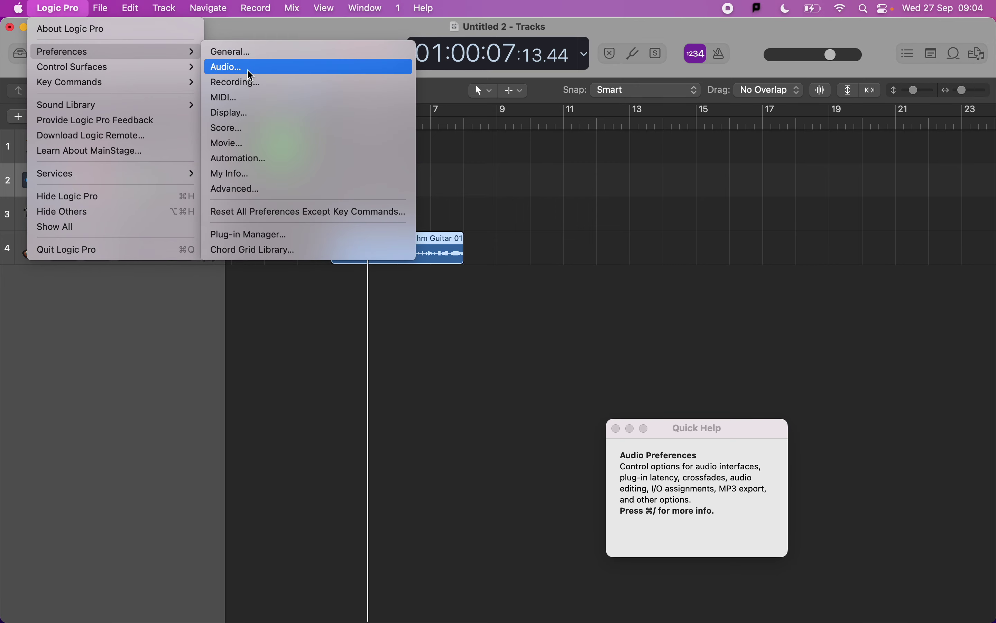
pyautogui.click(248, 71)
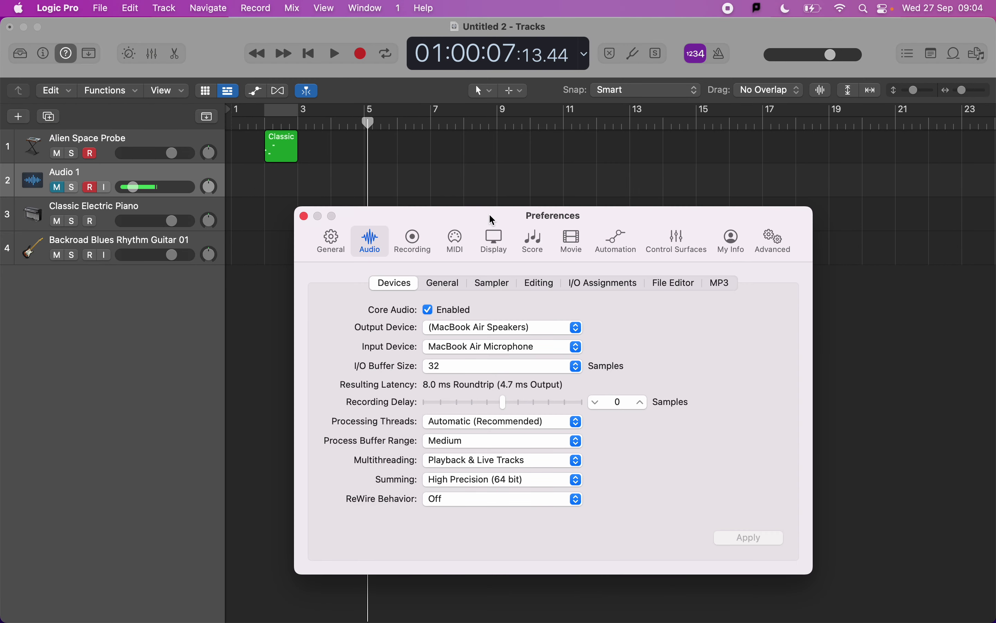
pyautogui.moveTo(492, 218); pyautogui.dragTo(474, 130)
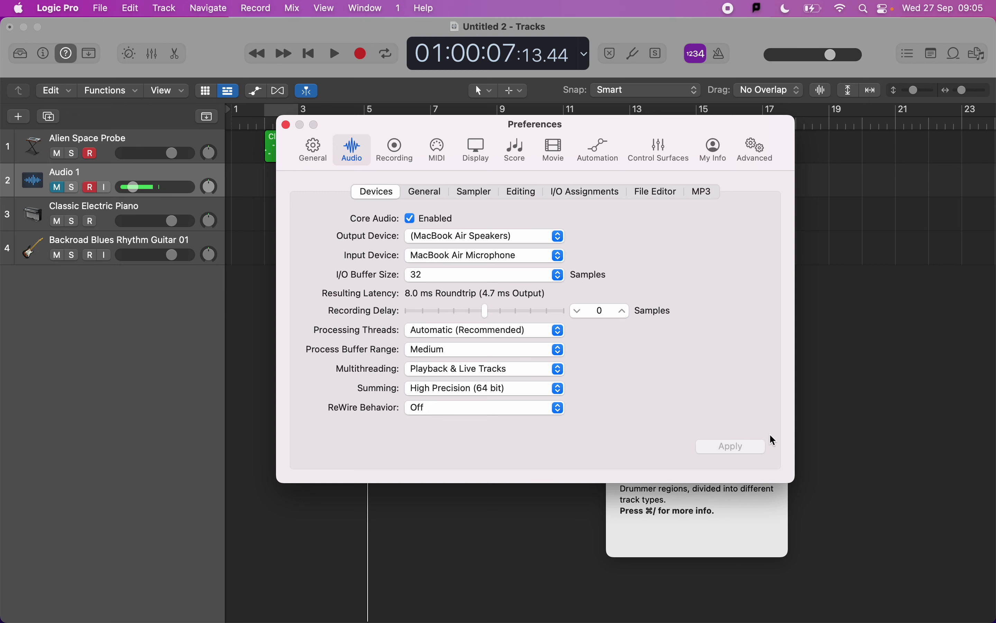
pyautogui.click(285, 125)
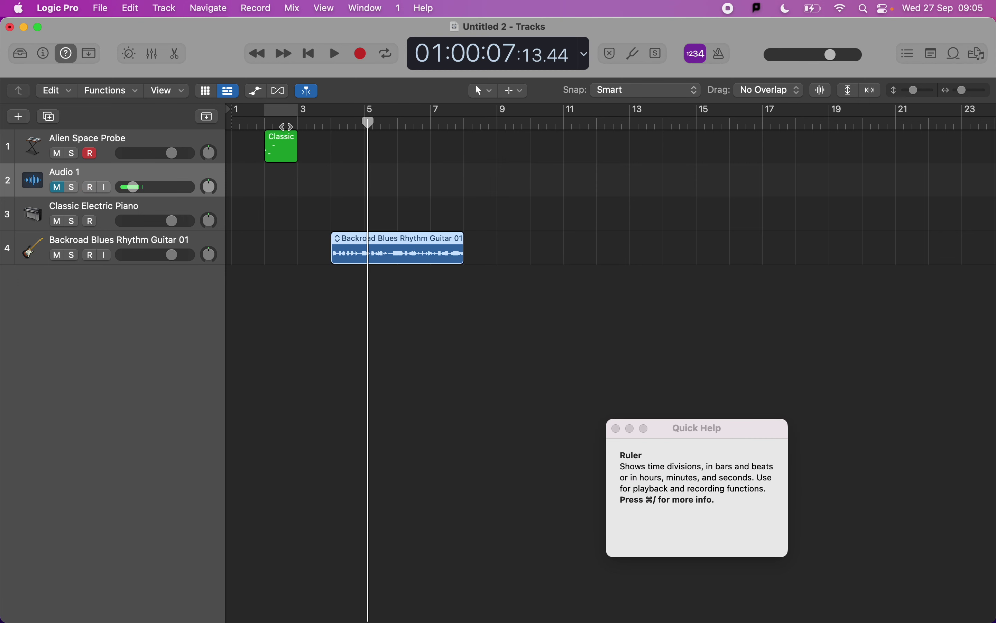
# Step: View the track types available for a new track, moving Quick Help clear of the dialog, and leave without creating one
pyautogui.click(18, 119)
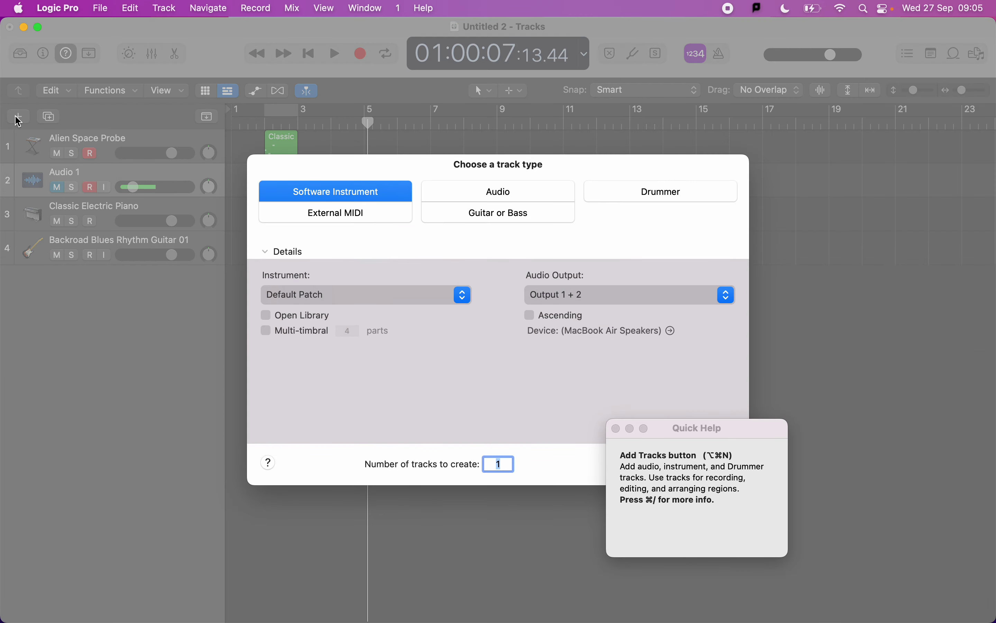
pyautogui.moveTo(669, 429); pyautogui.dragTo(784, 419)
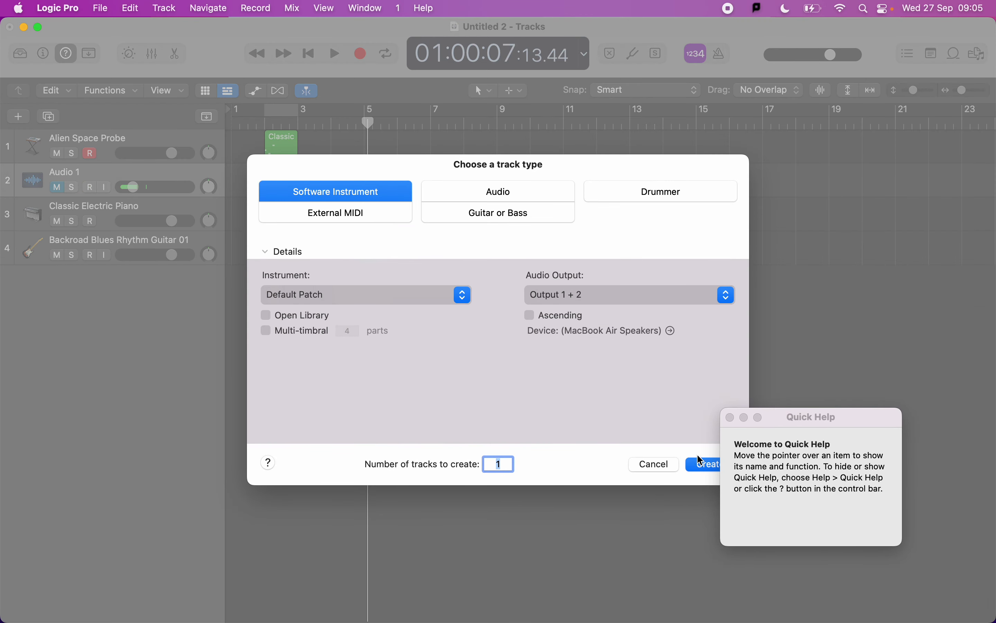
pyautogui.click(659, 465)
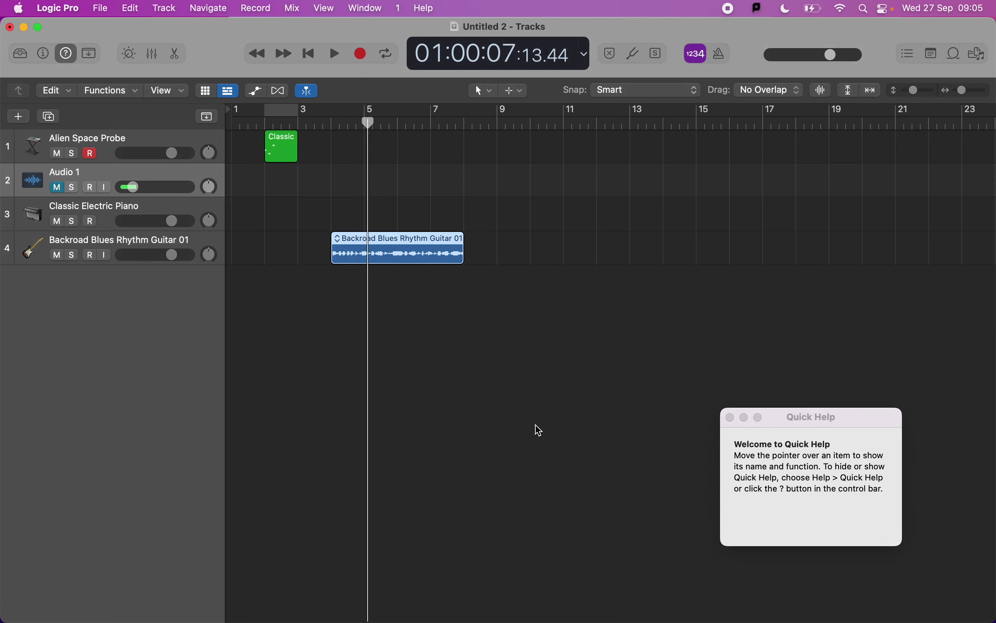
# Step: Duplicate the Classic Electric Piano track and delete the duplicate
pyautogui.click(104, 216)
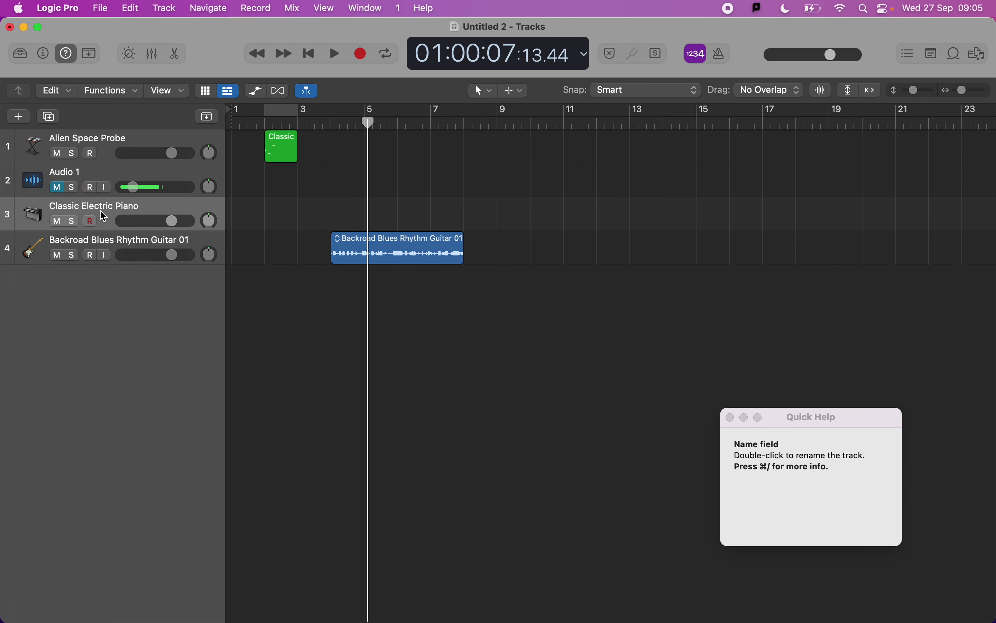
pyautogui.click(50, 118)
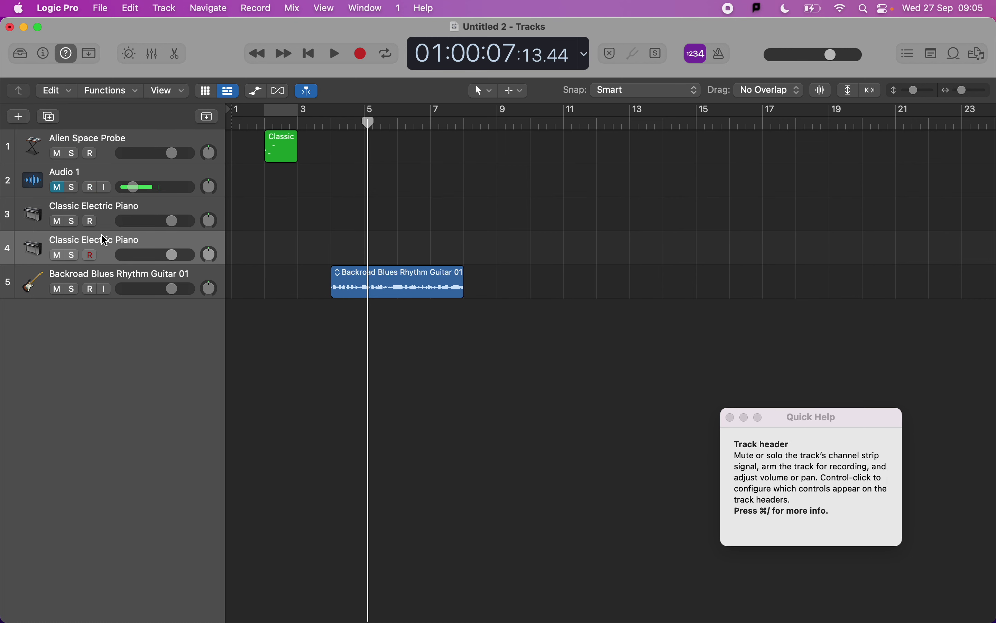
pyautogui.click(103, 214)
pyautogui.click(103, 246)
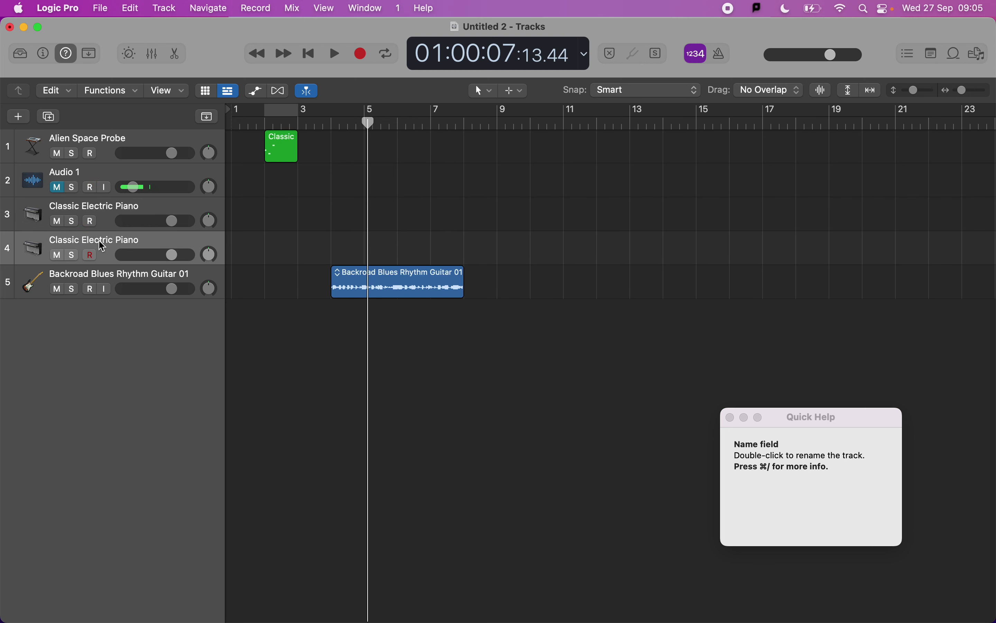
pyautogui.press('super+BackSpace')
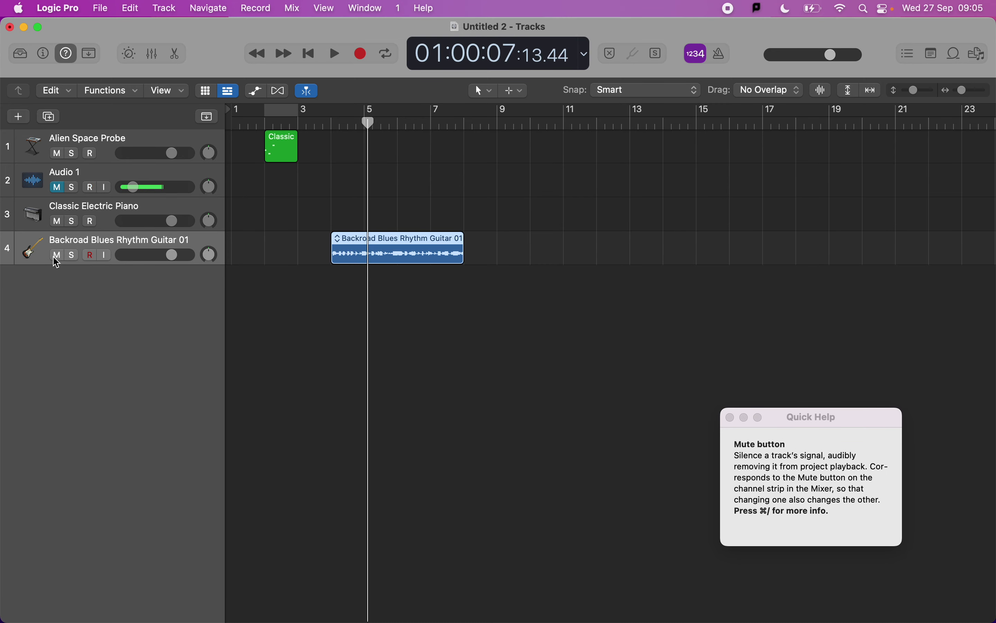
# Step: Play the project from bar 4 while muting and unmuting the Backroad Blues Rhythm Guitar 01 track, and stop playback
pyautogui.click(332, 123)
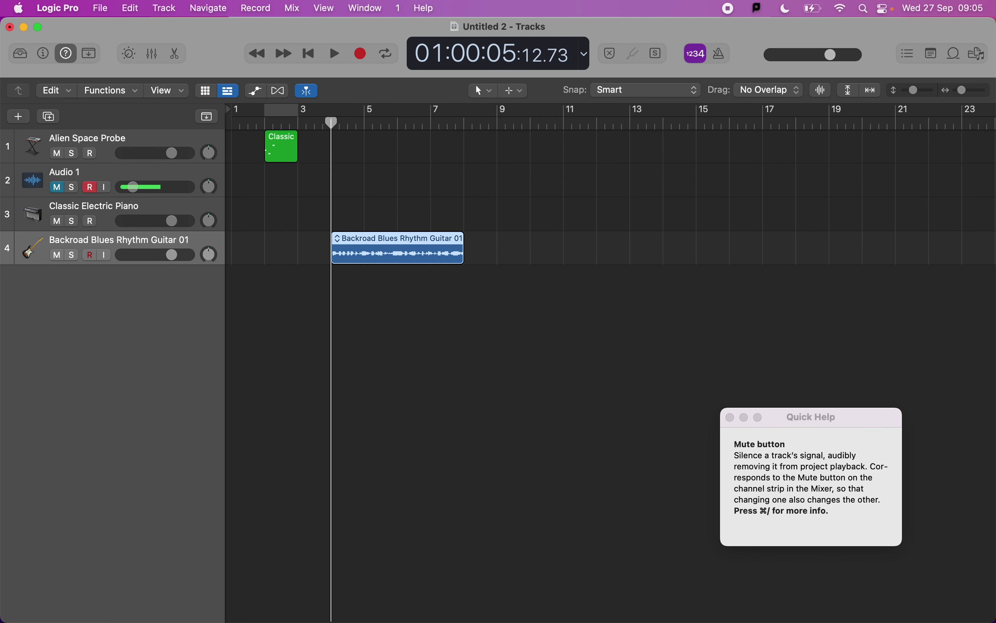
pyautogui.press('space')
pyautogui.click(56, 256)
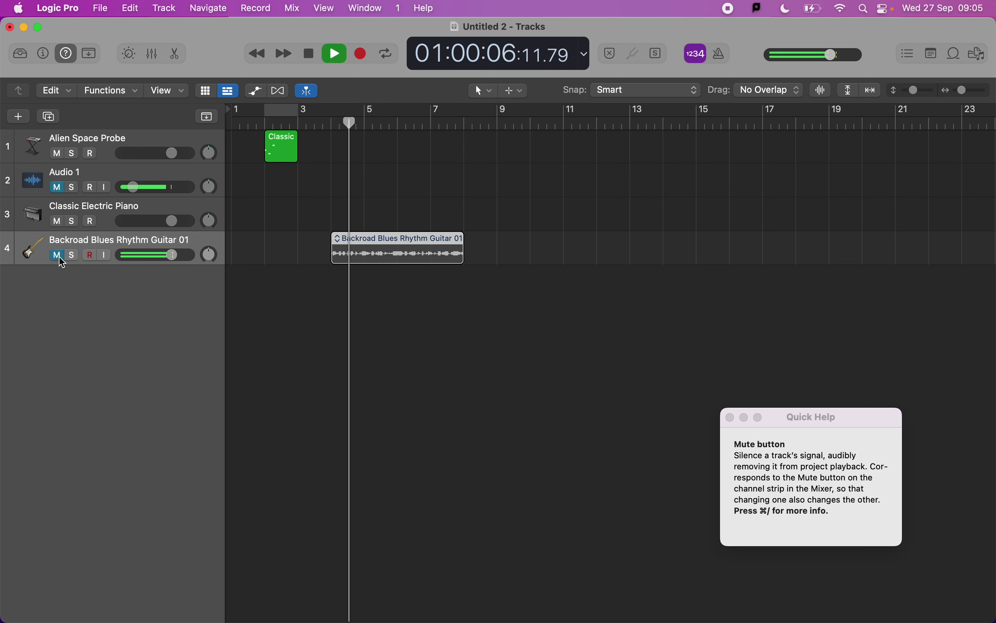
pyautogui.click(56, 256)
pyautogui.click(59, 258)
pyautogui.click(57, 255)
pyautogui.press('space')
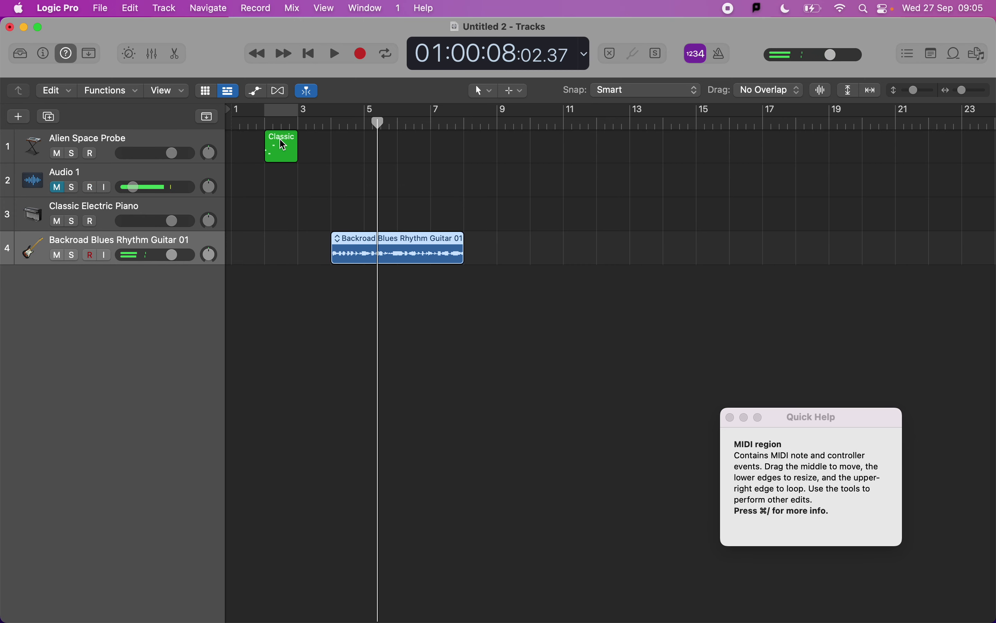
# Step: Move the MIDI region on the Alien Space Probe track to bar 4 and audition the guitar track soloed from there
pyautogui.moveTo(284, 147); pyautogui.dragTo(349, 149)
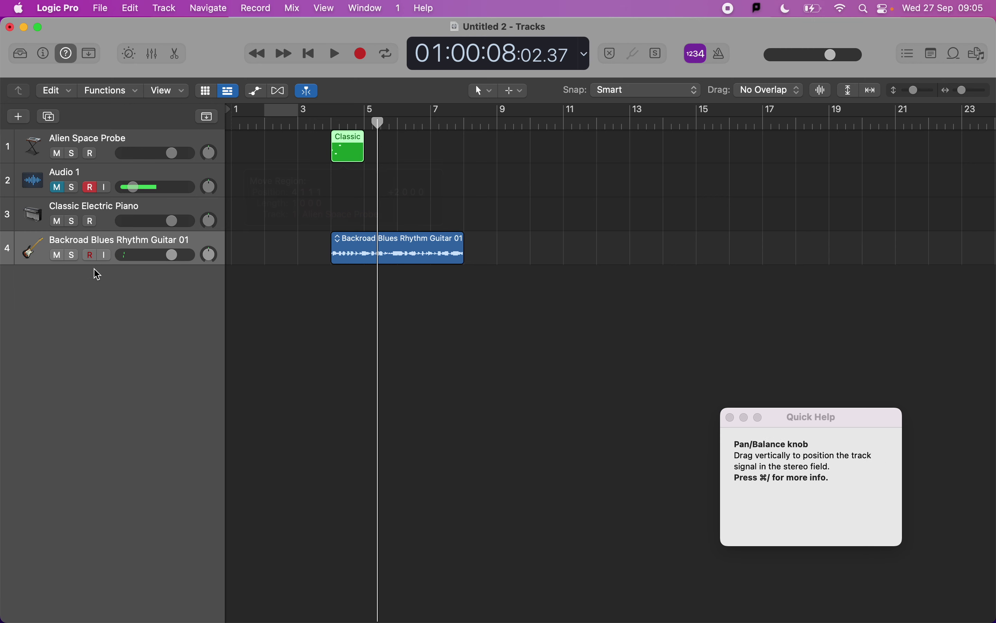
pyautogui.click(331, 127)
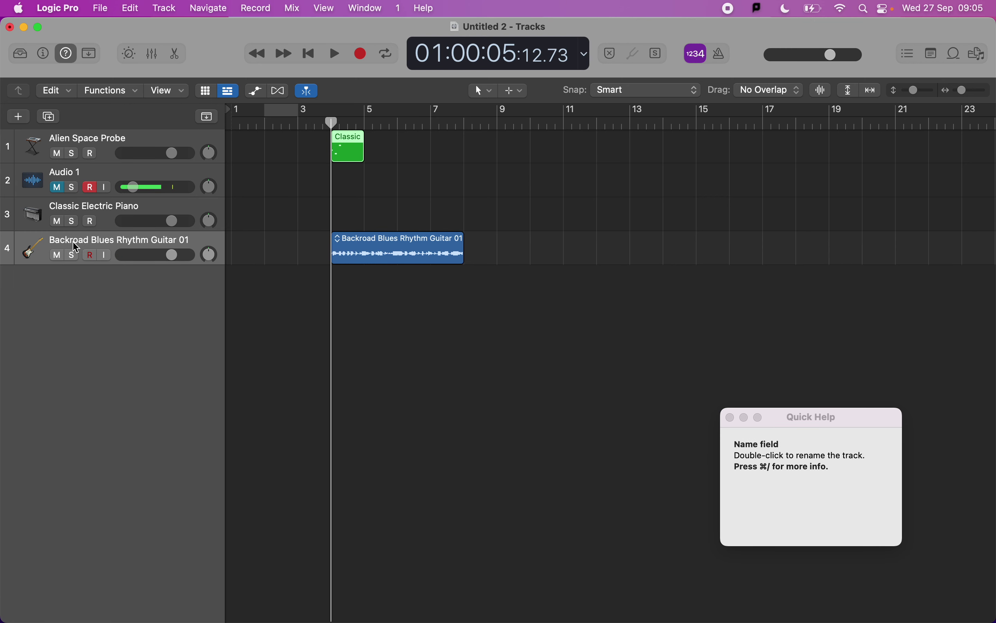
pyautogui.click(74, 256)
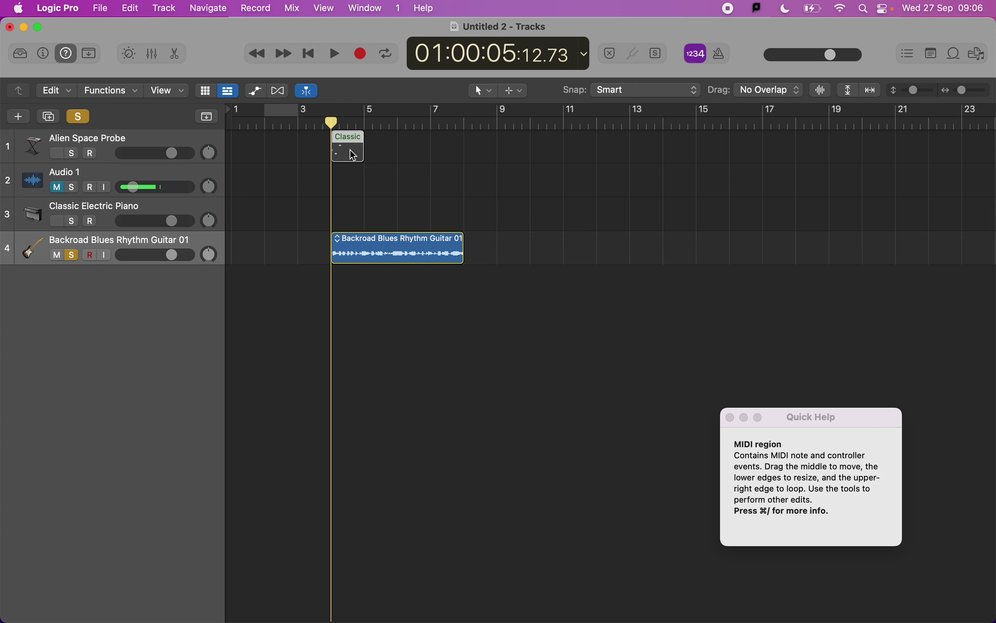
pyautogui.press('space')
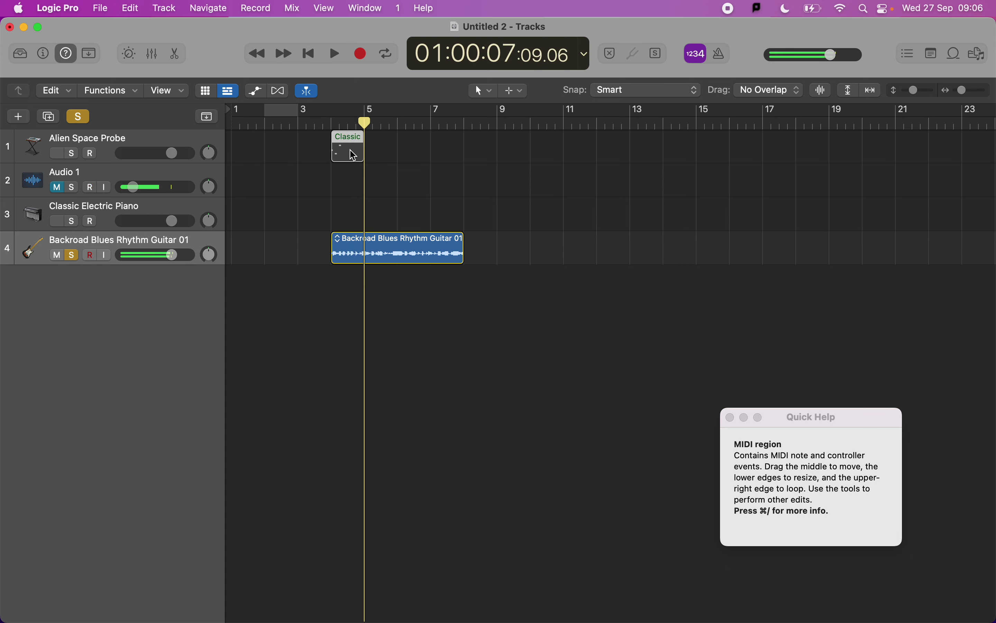
pyautogui.click(73, 256)
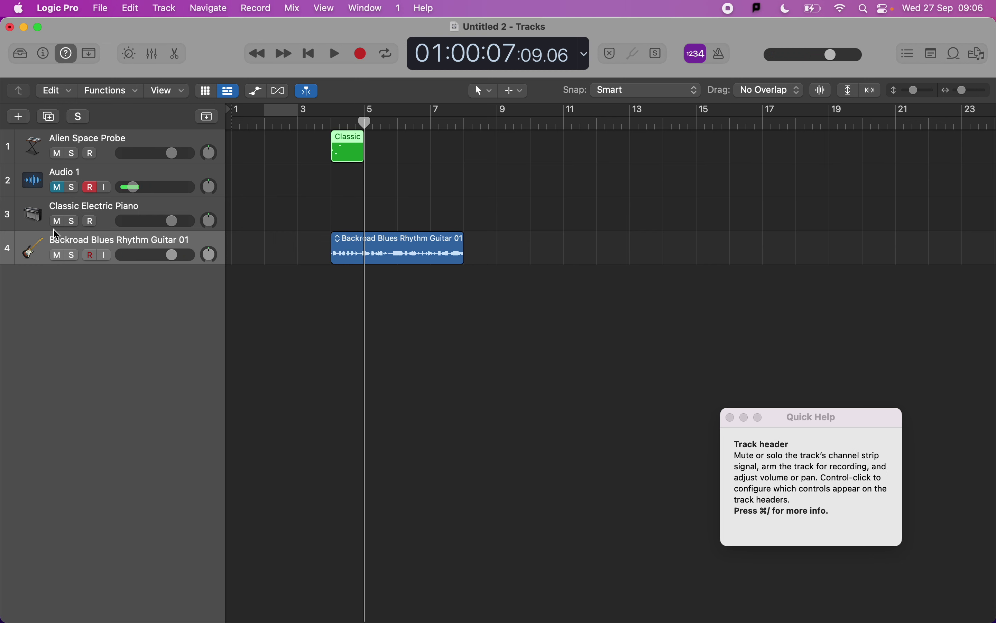
# Step: Arm the Classic Electric Piano track for recording and select it
pyautogui.click(91, 223)
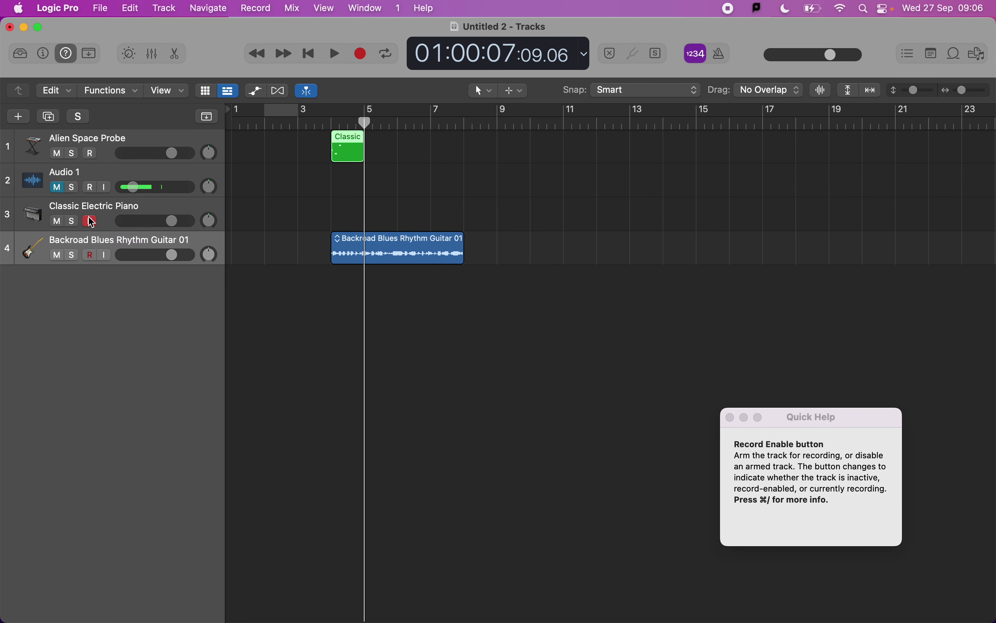
pyautogui.click(94, 206)
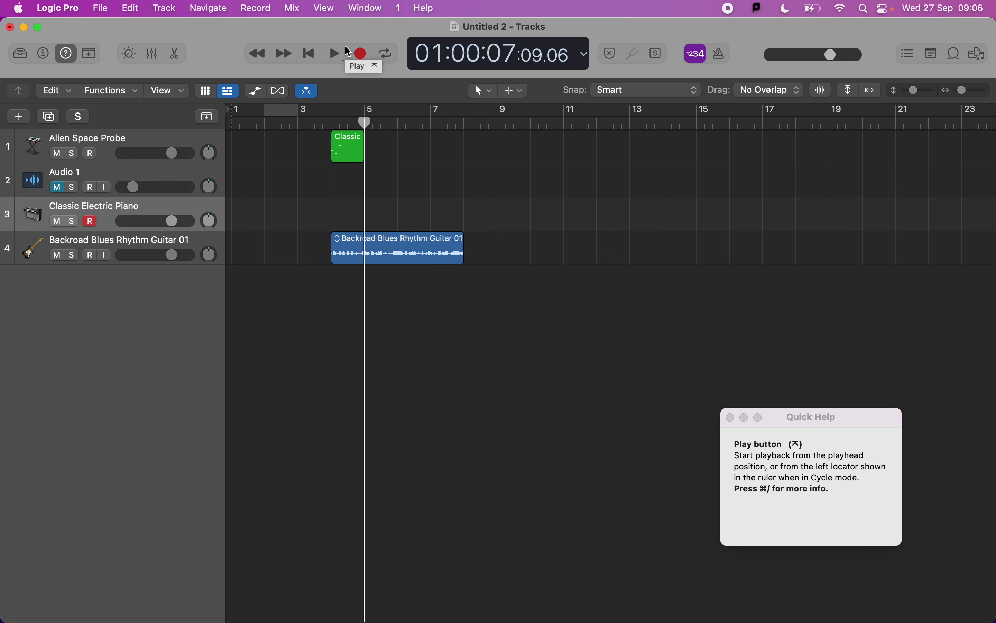
# Step: Lower the Backroad Blues Rhythm Guitar 01 track's volume and pan it to +63 while playing from bar 4
pyautogui.moveTo(170, 256); pyautogui.dragTo(135, 256)
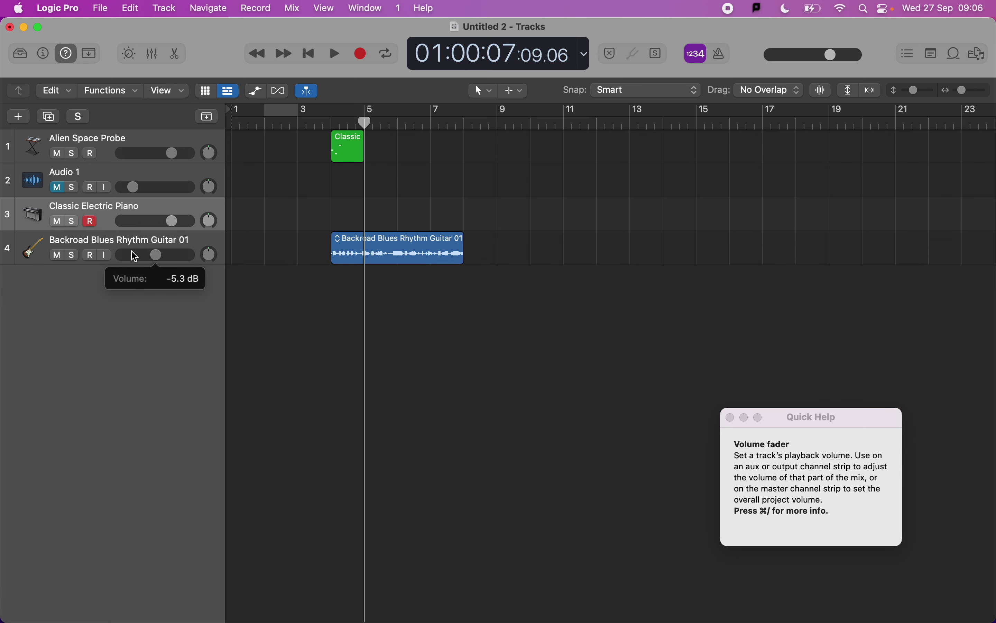
pyautogui.click(332, 122)
pyautogui.press('space')
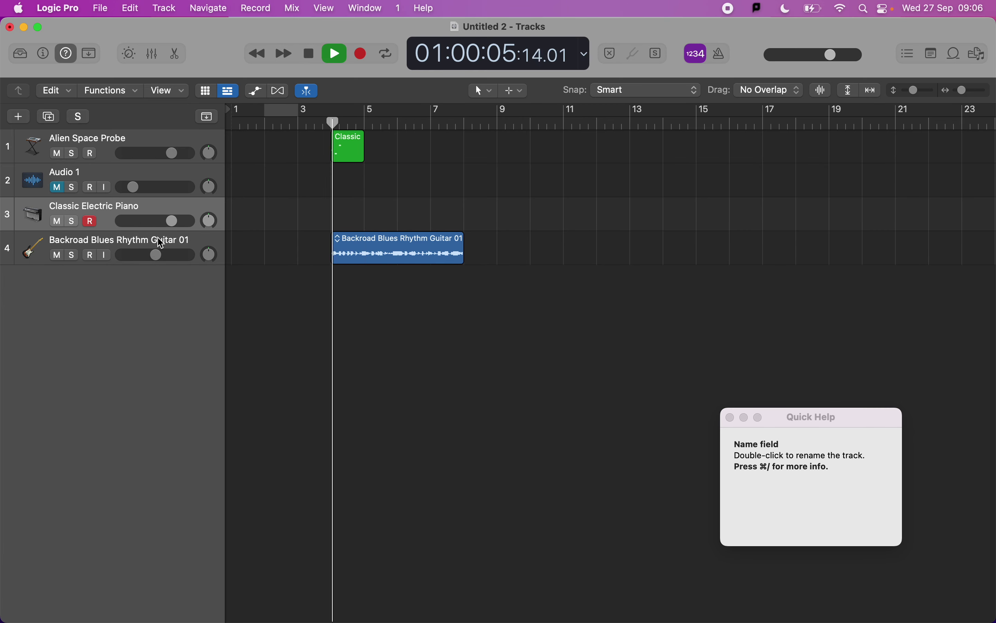
pyautogui.moveTo(156, 256); pyautogui.dragTo(208, 216)
pyautogui.press('space')
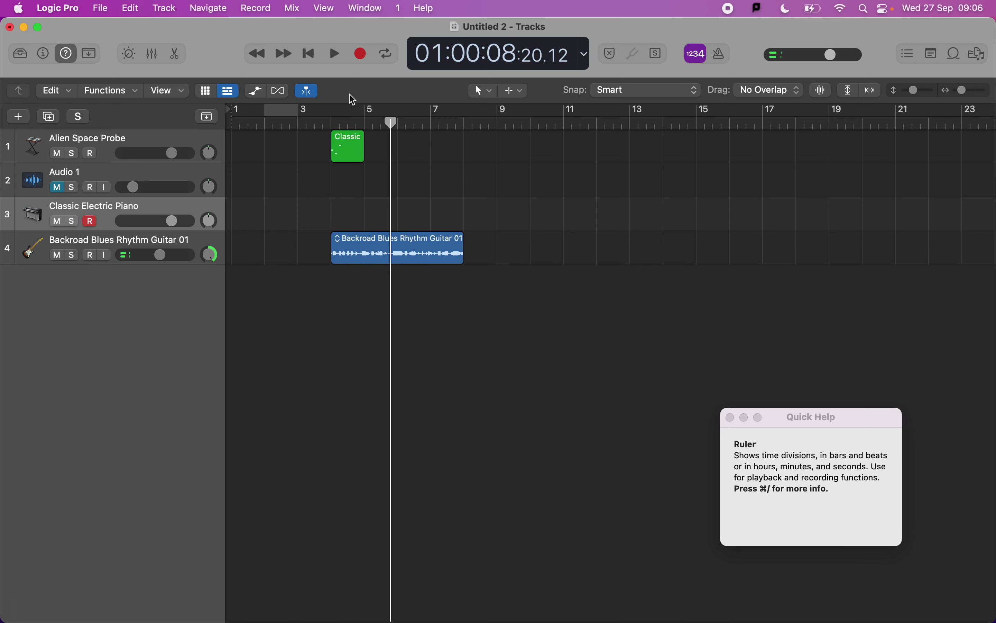
# Step: Move the playhead to bar 5 and pan the guitar track to the left of the stereo field
pyautogui.click(364, 120)
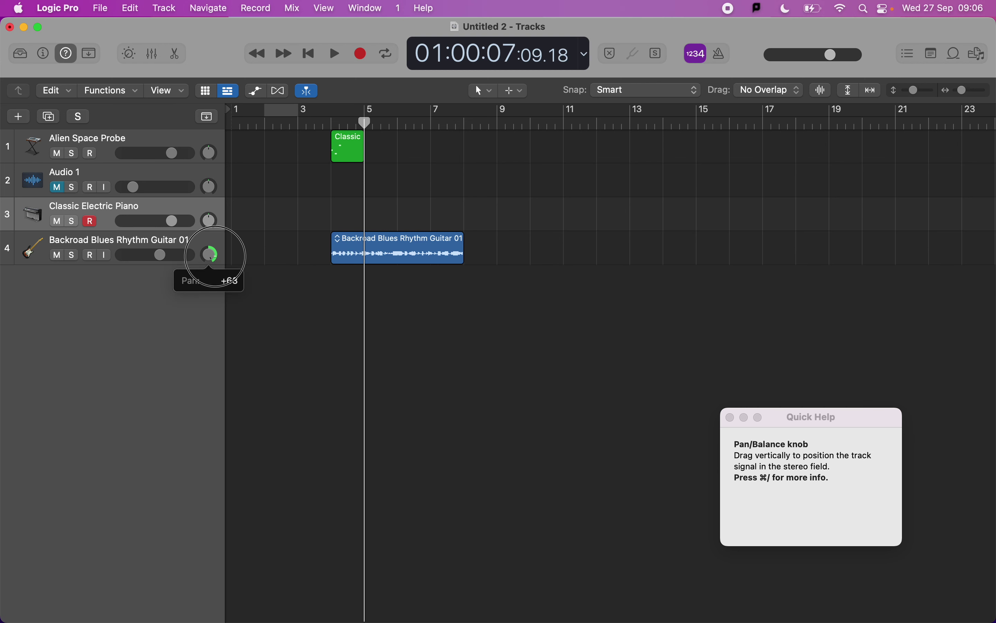
pyautogui.moveTo(210, 255); pyautogui.dragTo(208, 414)
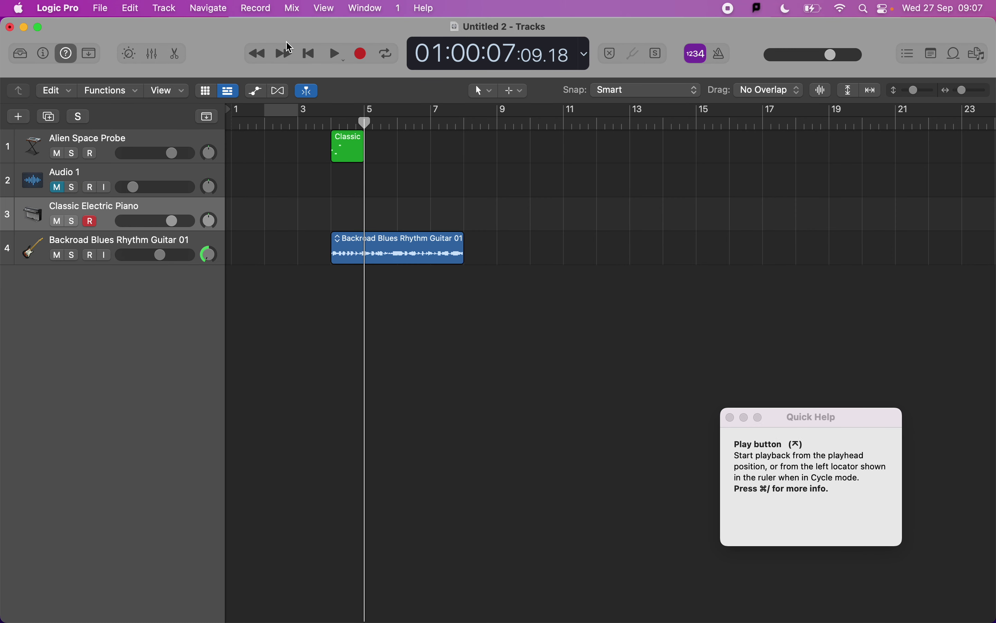
# Step: Step the playhead backward and forward one bar at a time with Rewind and Forward
pyautogui.click(266, 53)
pyautogui.click(283, 52)
pyautogui.click(259, 52)
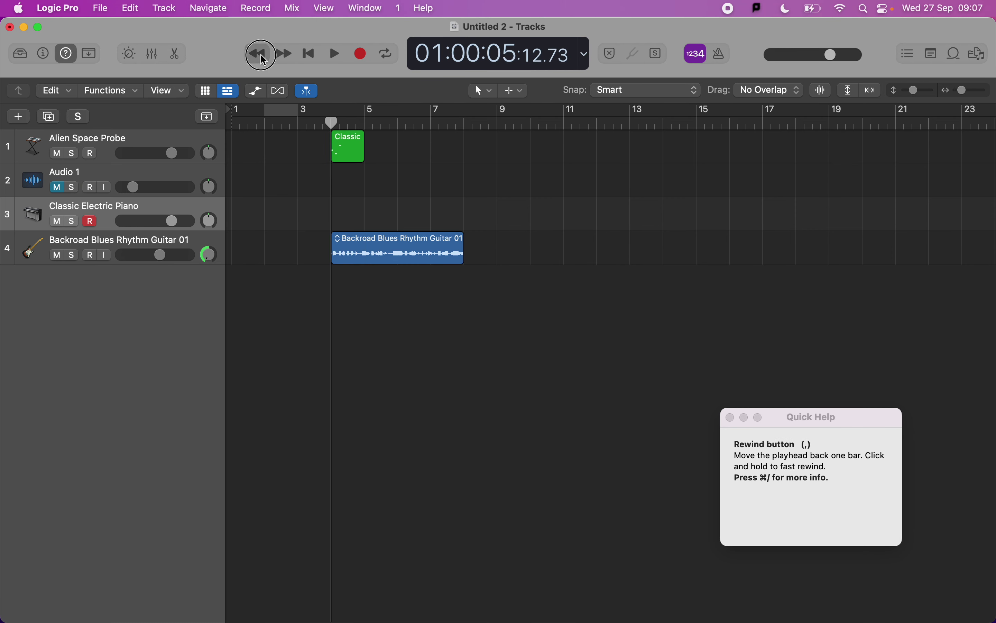
pyautogui.click(262, 57)
pyautogui.click(263, 58)
pyautogui.click(263, 58)
pyautogui.click(288, 61)
pyautogui.click(288, 61)
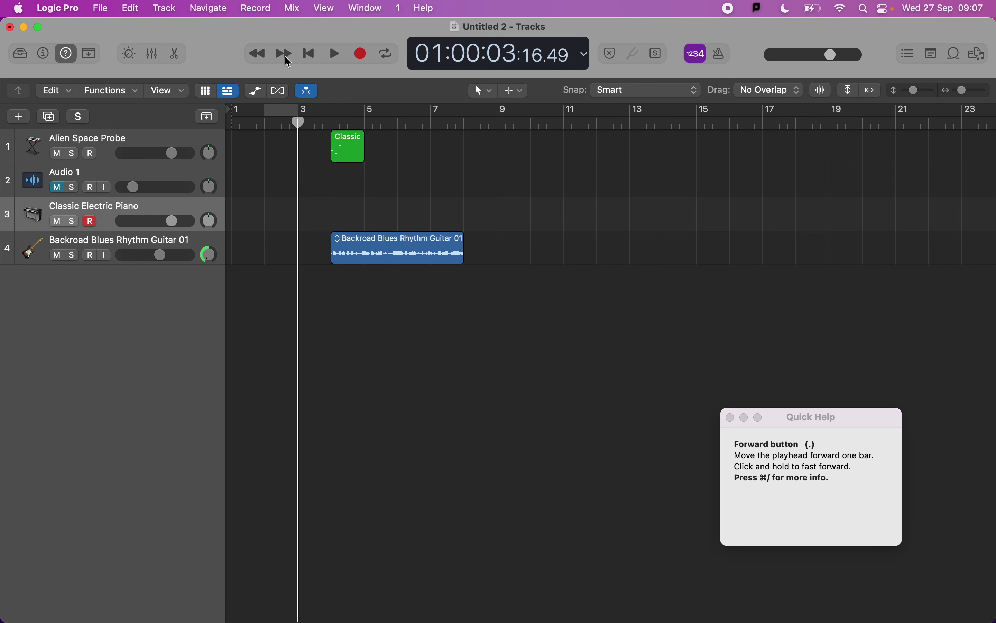
pyautogui.click(287, 60)
pyautogui.click(263, 59)
pyautogui.click(287, 61)
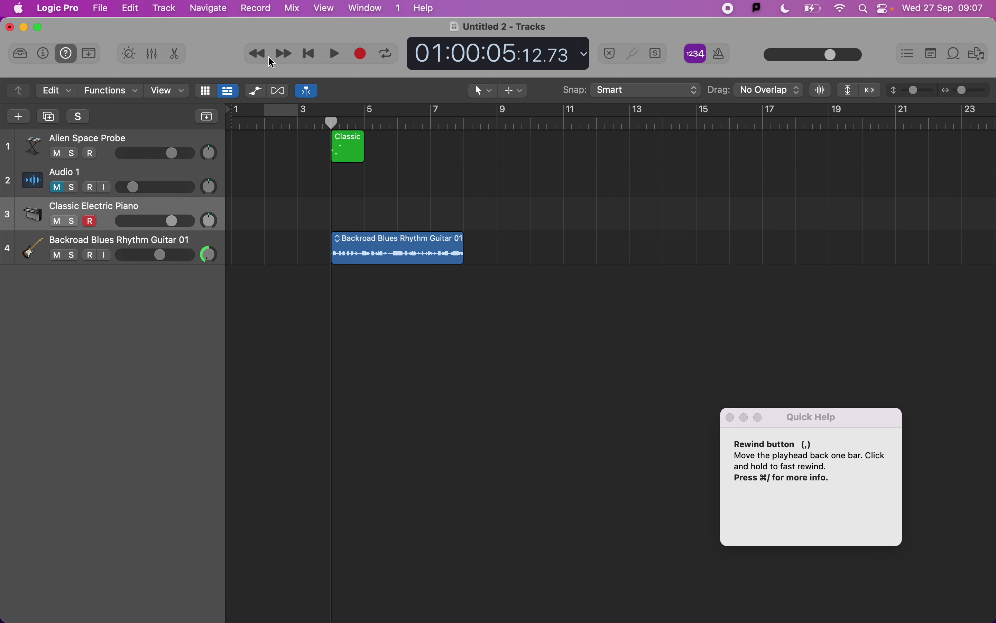
pyautogui.click(262, 58)
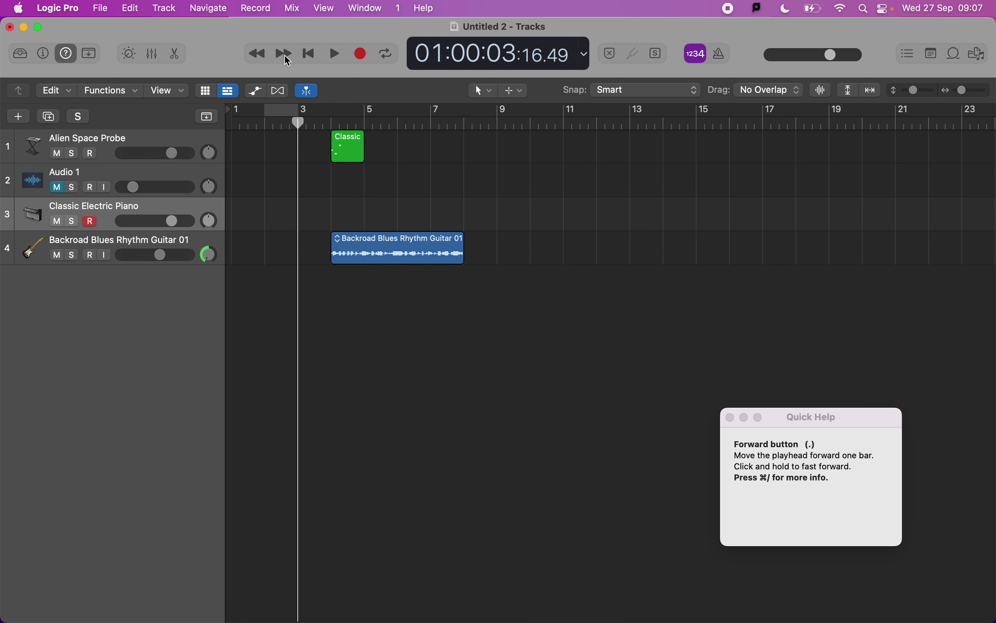
# Step: Play the project briefly from its start, stop playback, and return the playhead to the start
pyautogui.click(311, 60)
pyautogui.click(341, 60)
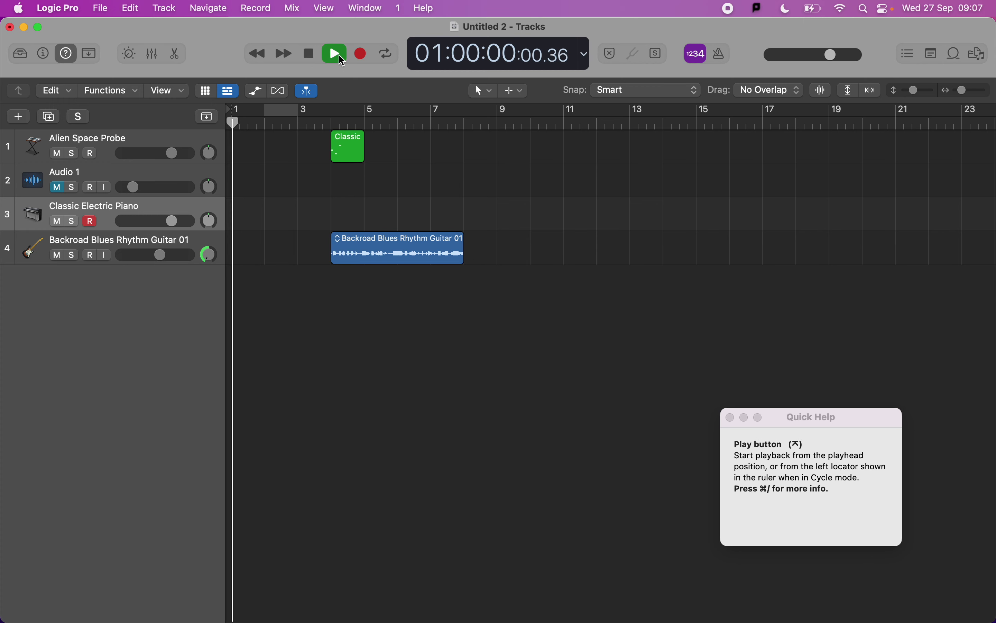
pyautogui.click(311, 61)
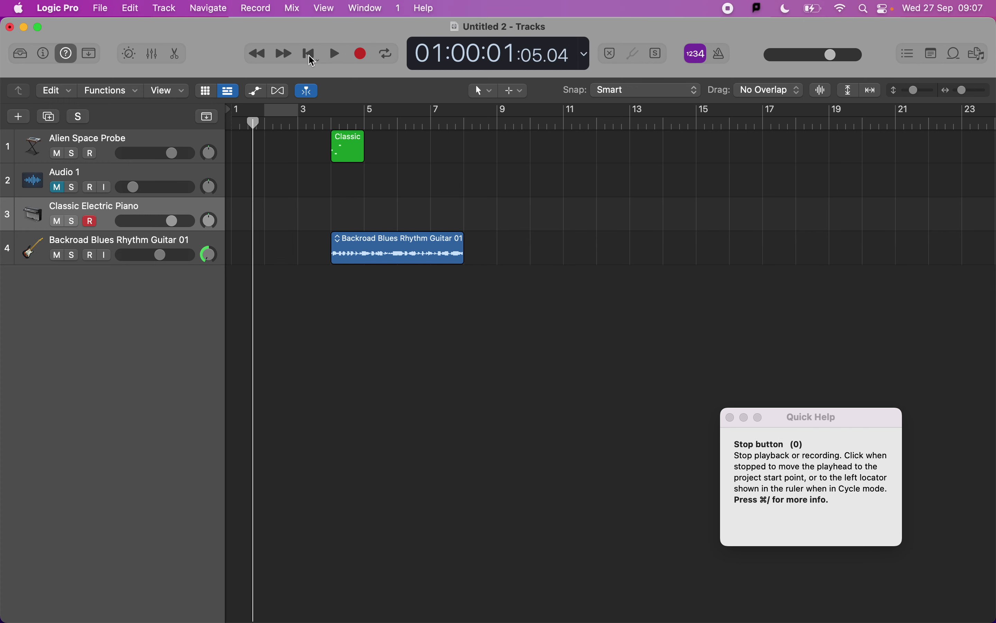
pyautogui.click(312, 61)
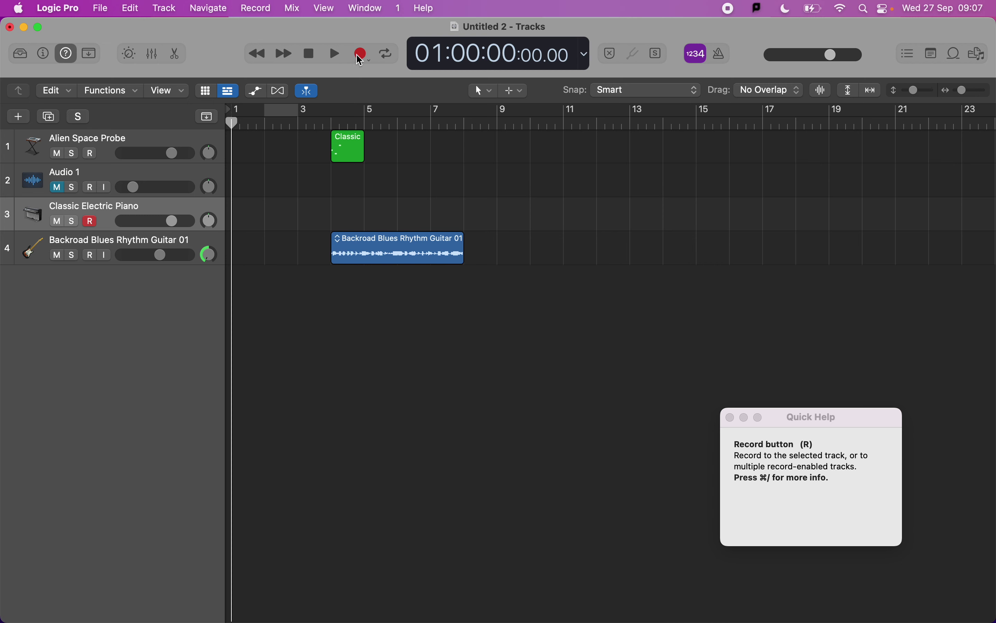
# Step: Turn on cycle mode with the cycle range moved to bar 4, and briefly play the looped section
pyautogui.click(388, 54)
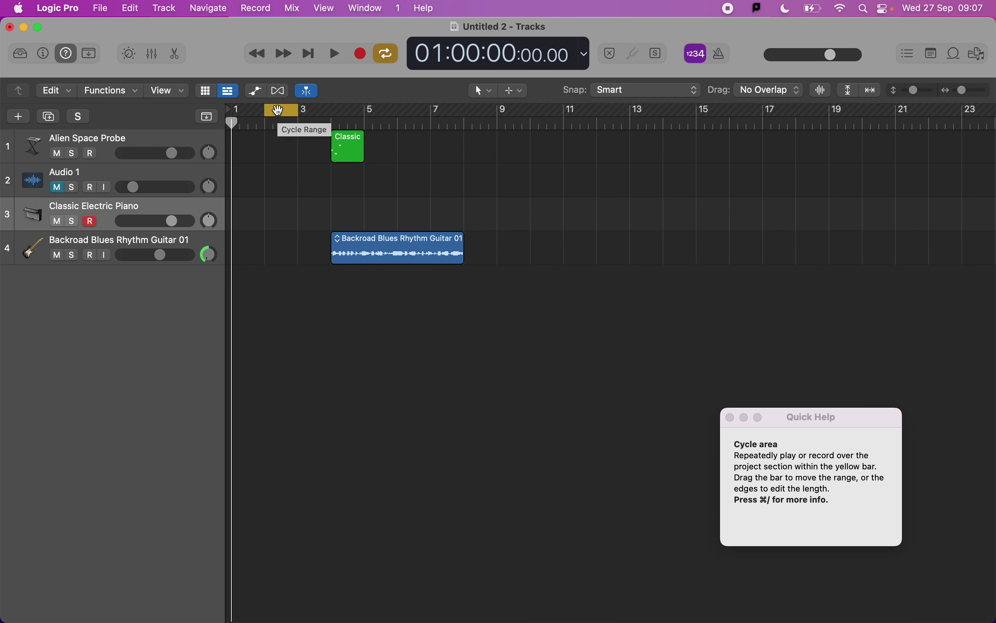
pyautogui.moveTo(279, 111); pyautogui.dragTo(350, 108)
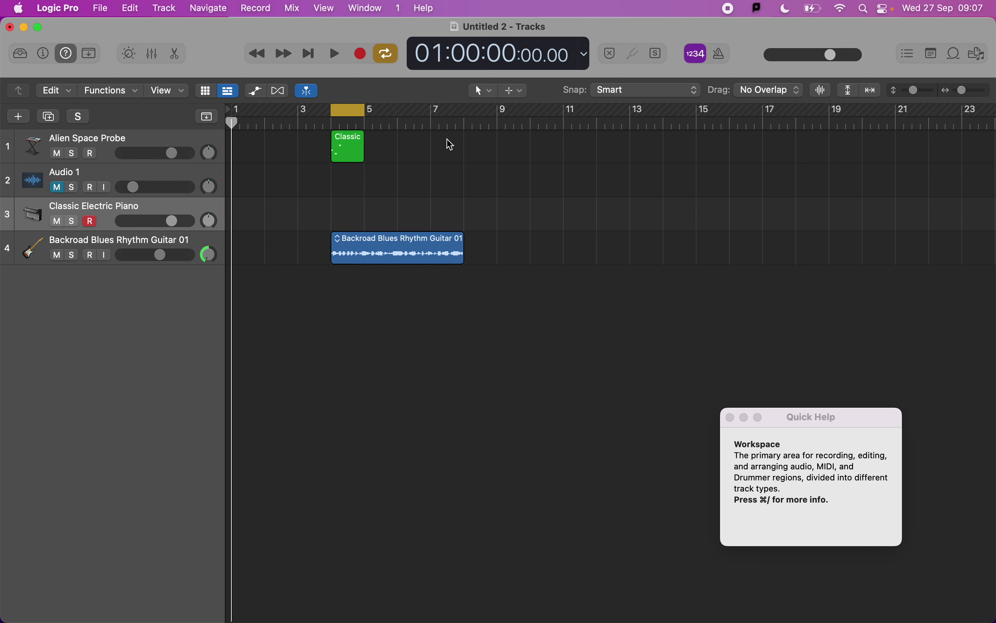
pyautogui.press('space')
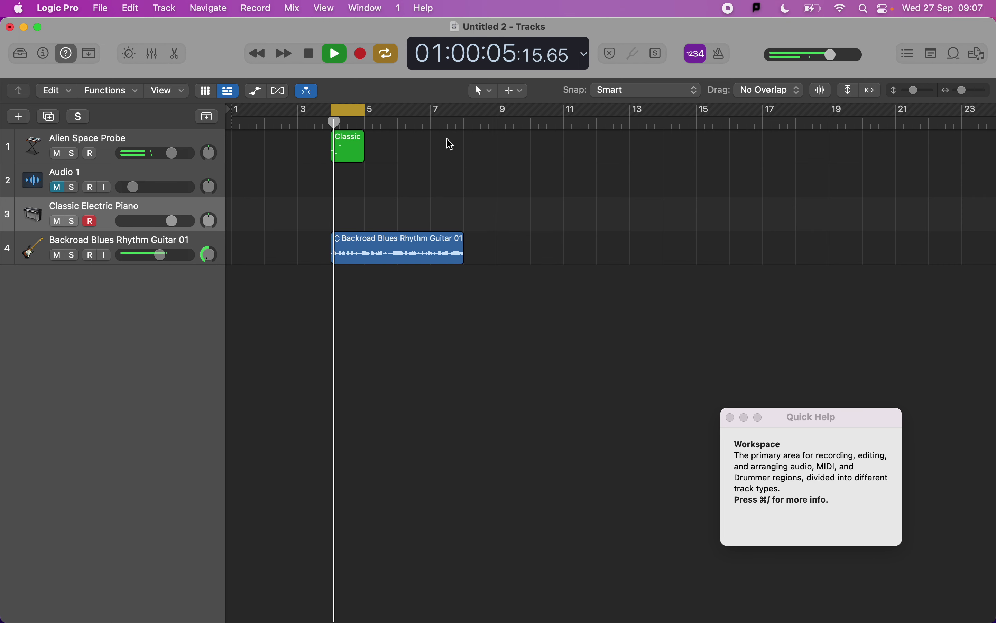
pyautogui.press('space')
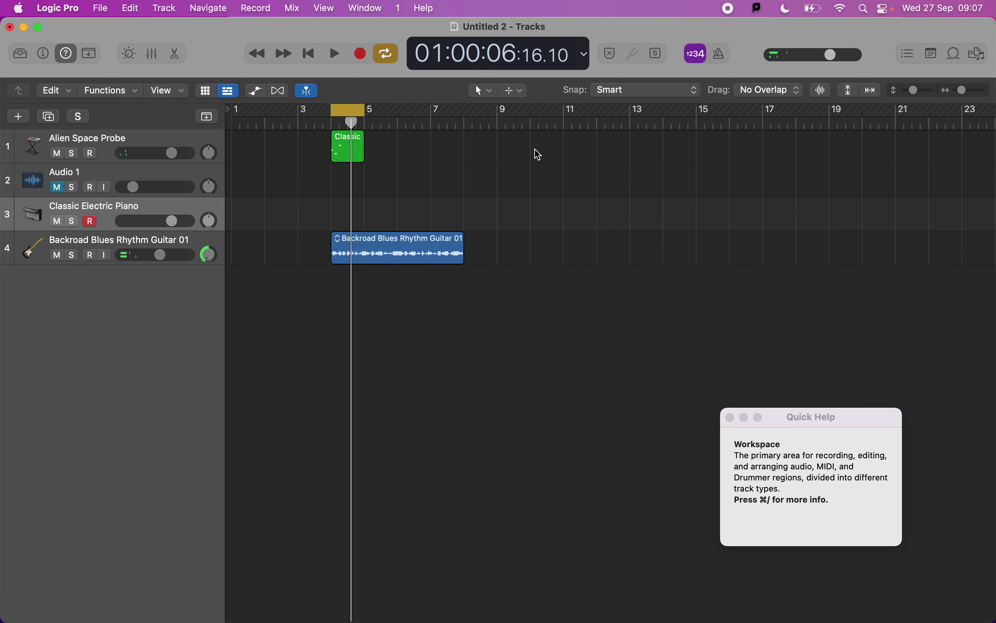
# Step: Extend the cycle range to span from bar 3 to just past bar 8, and turn cycle mode off
pyautogui.moveTo(365, 109); pyautogui.dragTo(472, 107)
pyautogui.moveTo(331, 109); pyautogui.dragTo(298, 109)
pyautogui.click(385, 52)
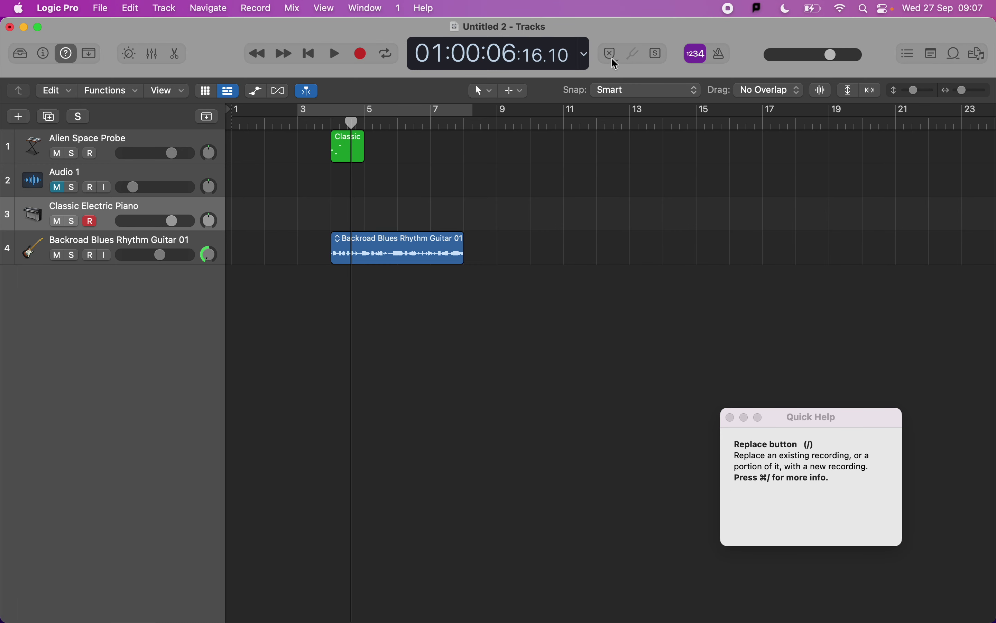
# Step: Select the Audio 1 track and view its input in the Tuner, closing the Tuner when done
pyautogui.click(124, 175)
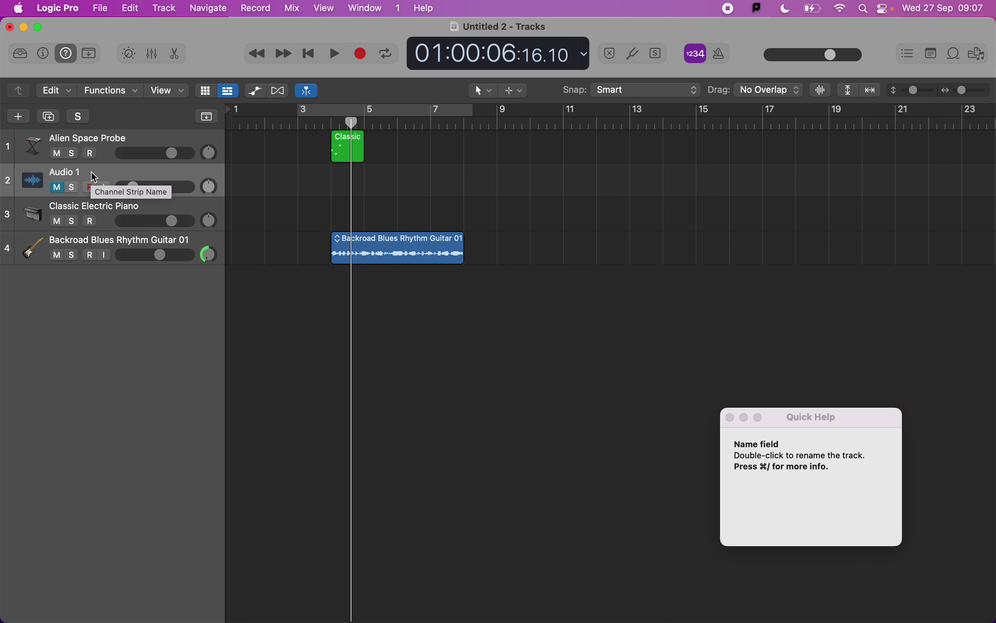
pyautogui.click(635, 55)
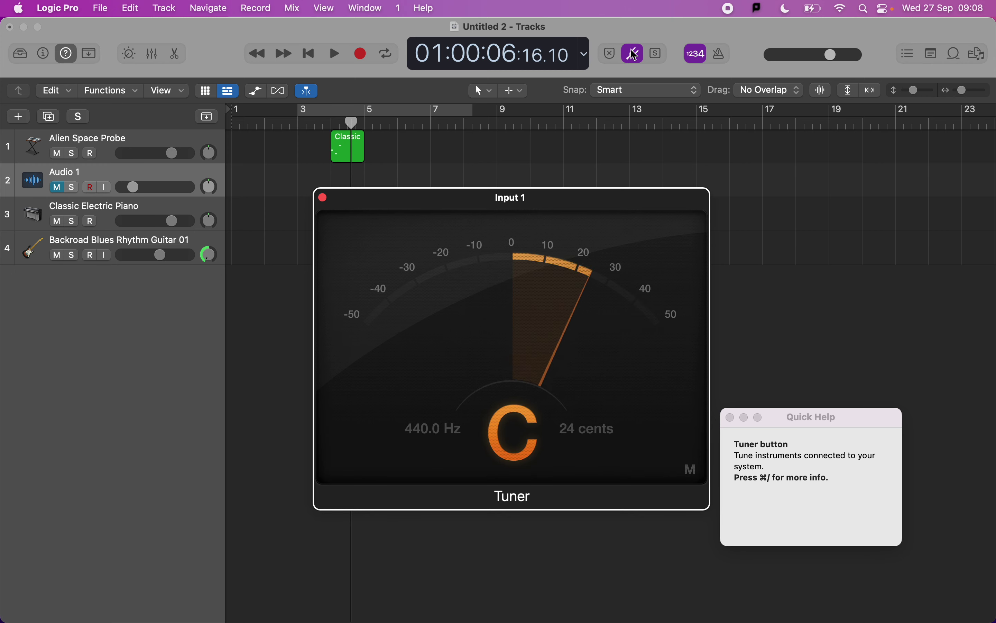
pyautogui.click(324, 198)
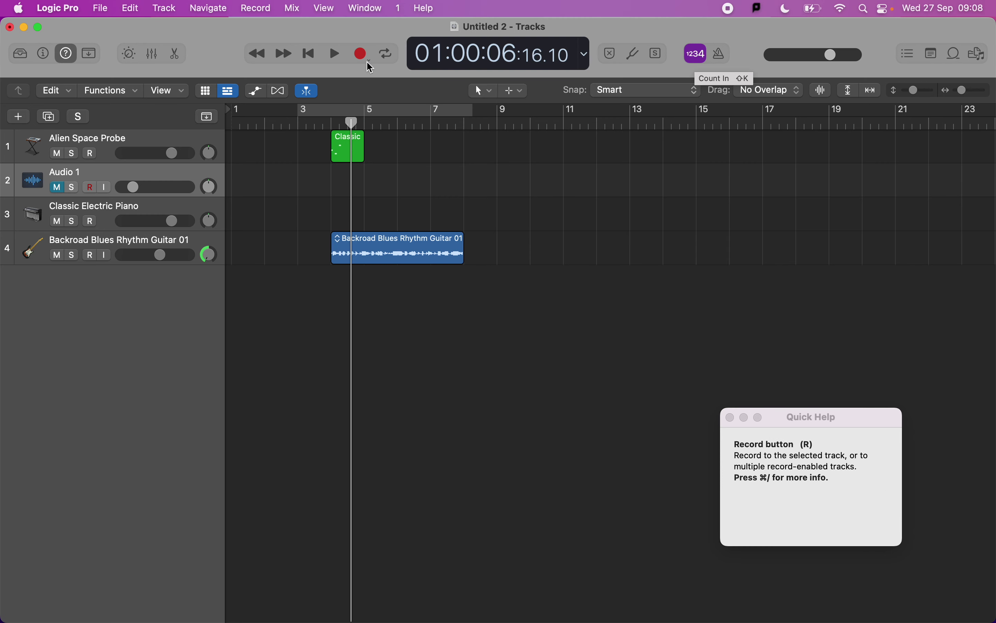
# Step: Toggle the recording count-in on and off, leaving it disabled
pyautogui.click(702, 61)
pyautogui.click(703, 61)
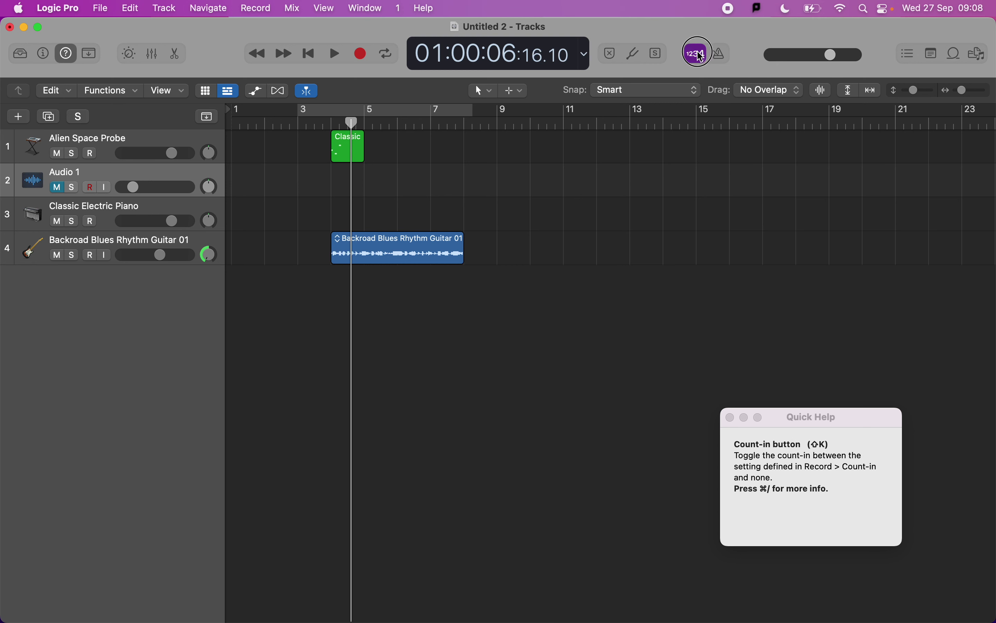
pyautogui.click(704, 60)
# Step: Turn on the metronome, play the project from about bar 10 to hear the click, and stop playback
pyautogui.click(718, 59)
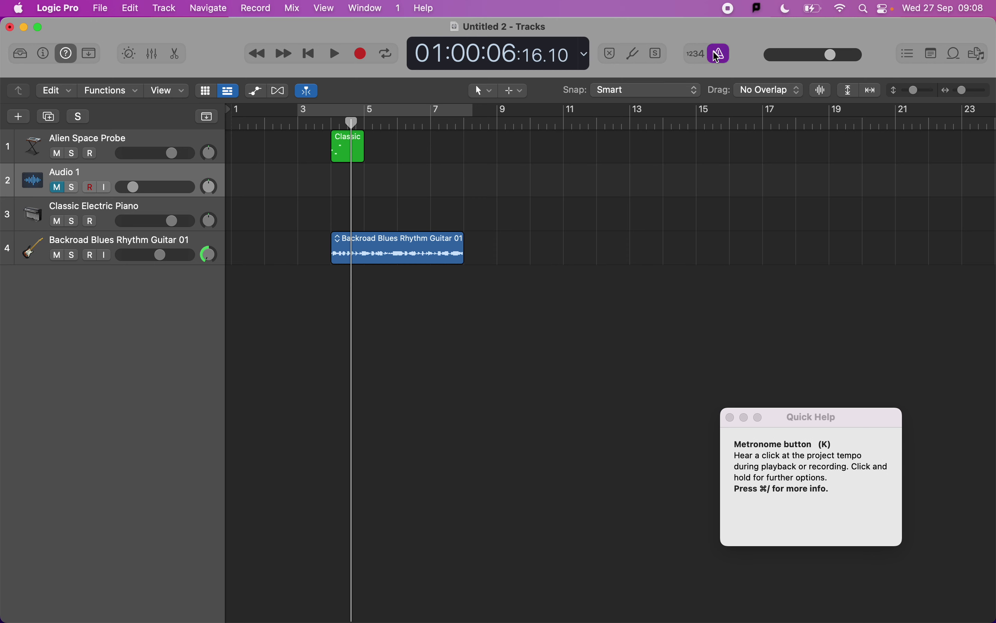
pyautogui.doubleClick(528, 123)
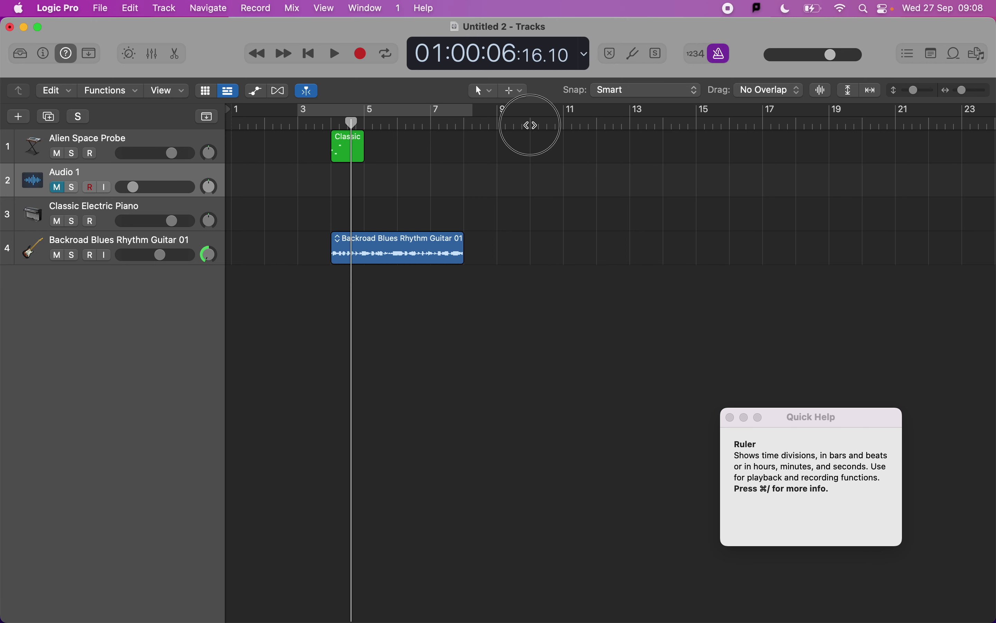
pyautogui.press('space')
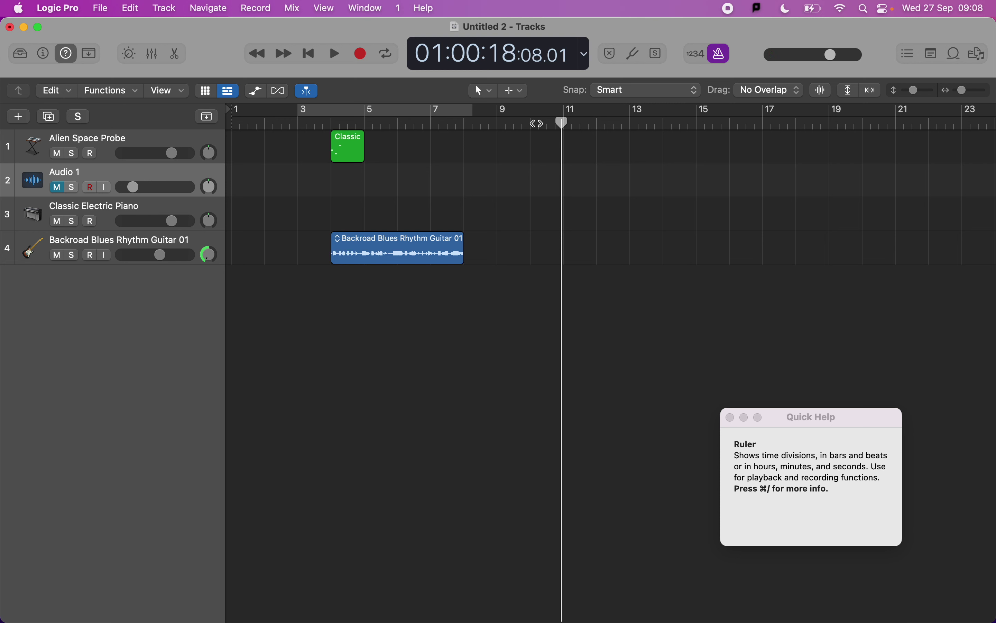
# Step: Review the metronome options in the project settings, including the click's tone and volume, and close the settings
pyautogui.click(730, 63)
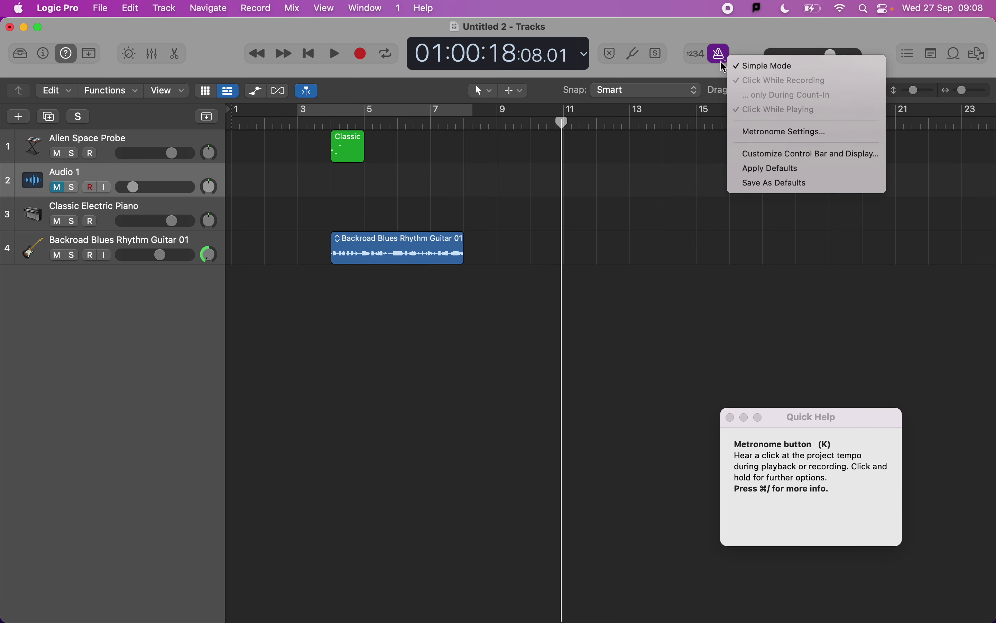
pyautogui.click(771, 133)
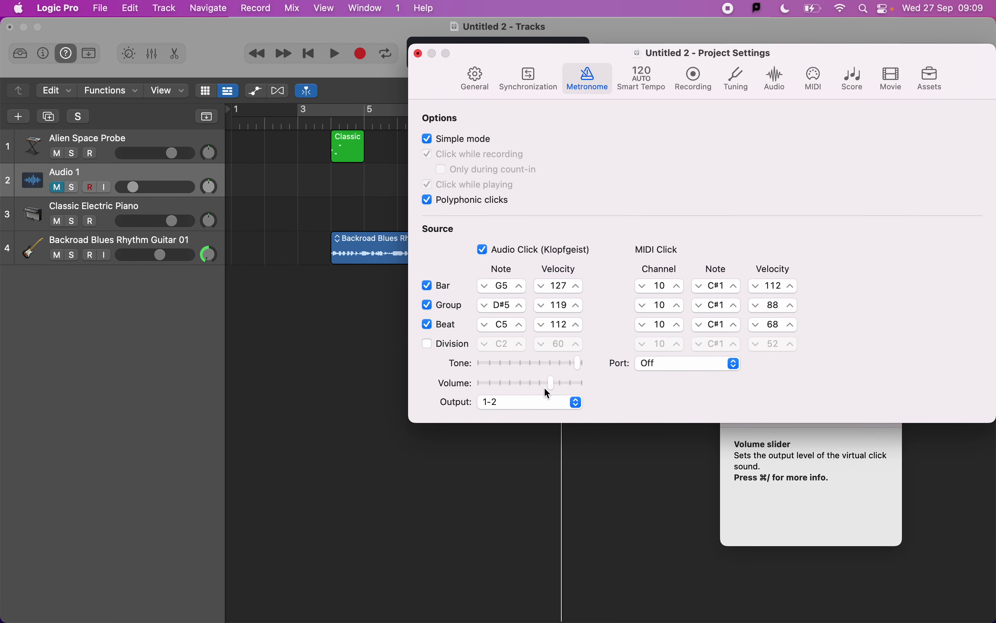
pyautogui.click(418, 54)
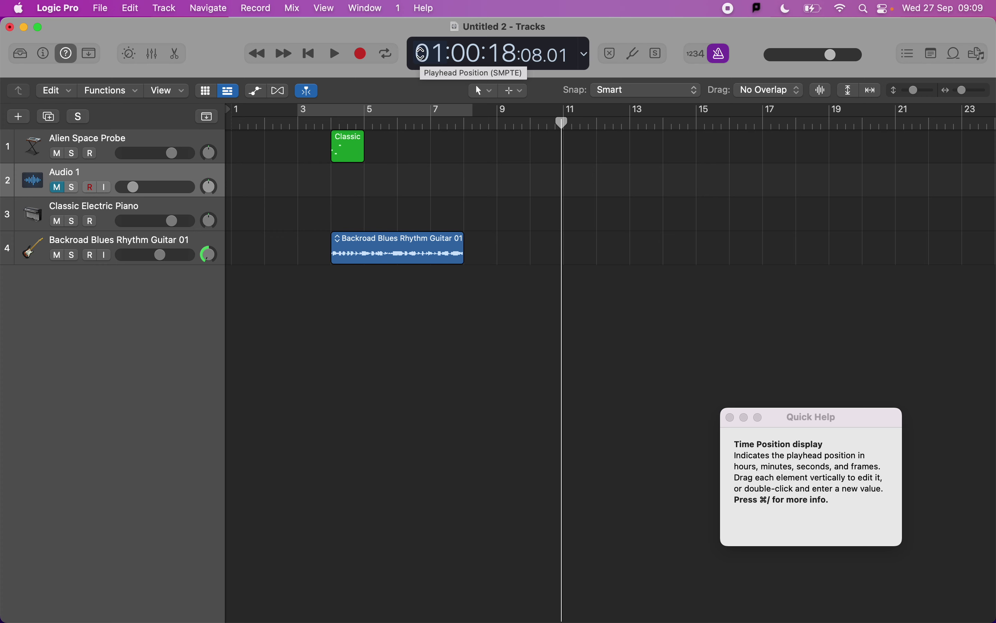
# Step: Turn off the metronome and slightly lower the master volume
pyautogui.click(728, 61)
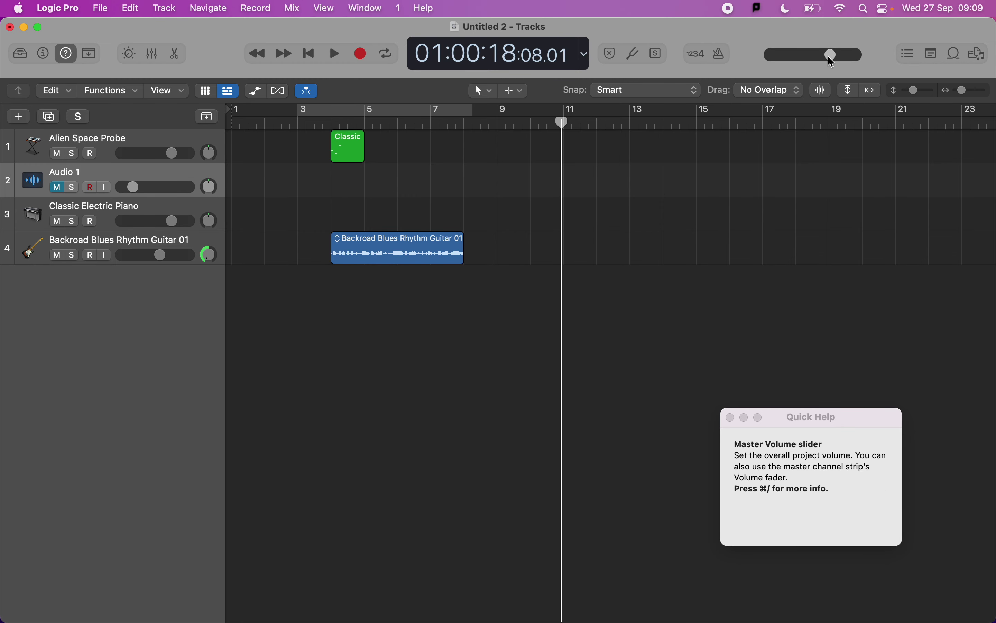
pyautogui.moveTo(829, 54); pyautogui.dragTo(825, 76)
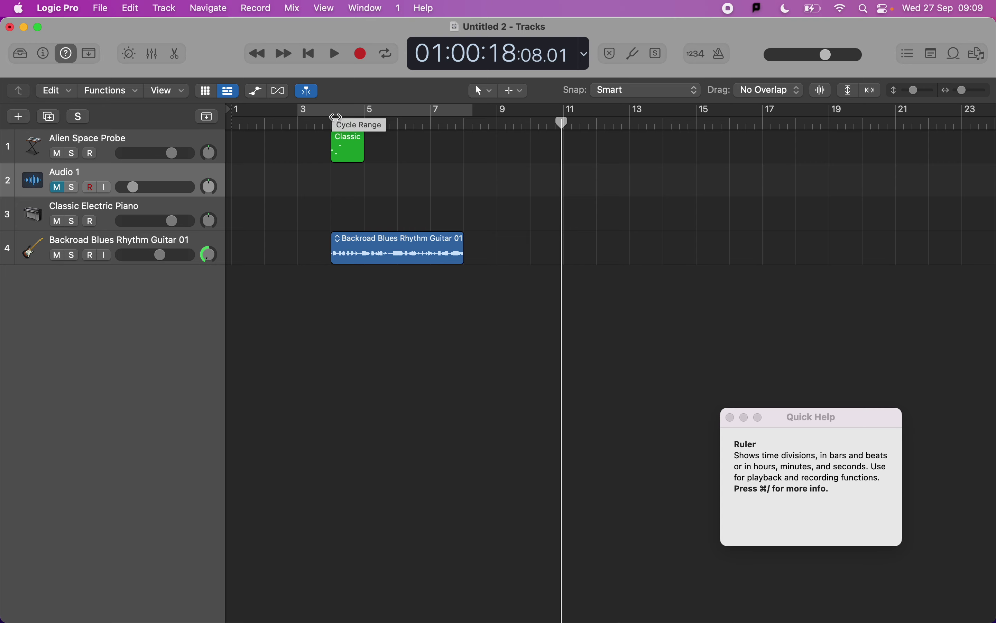
# Step: Set a cycle range from bar 4 to bar 8 and configure its bounce with PCM instead of MP3 as the destination
pyautogui.moveTo(334, 110); pyautogui.dragTo(467, 117)
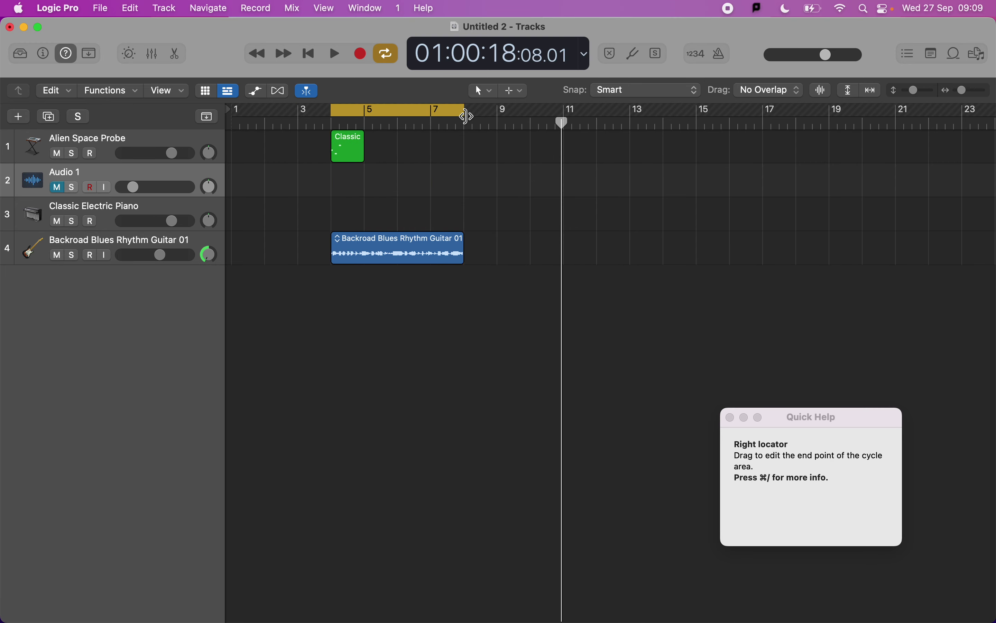
pyautogui.press('super+b')
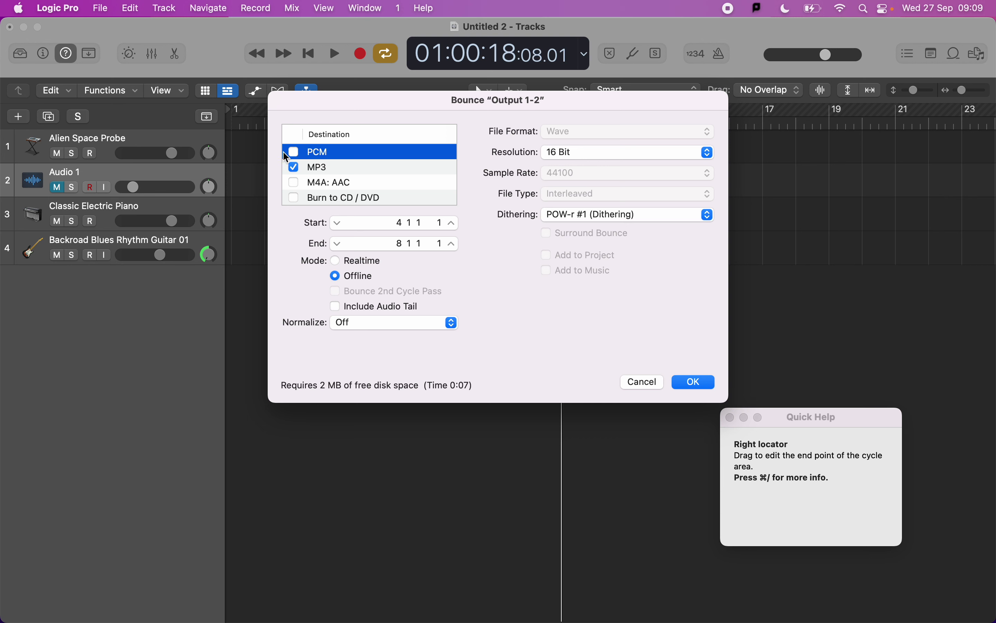
pyautogui.click(293, 152)
pyautogui.click(294, 167)
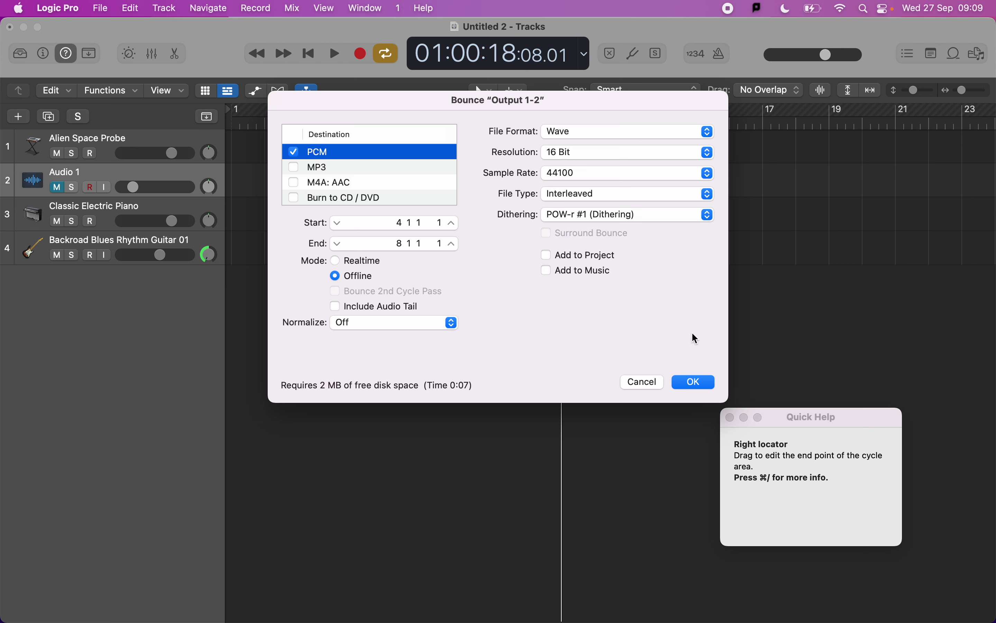
# Step: Choose the Desktop as the bounce's save location, cancel the bounce, and turn off cycle mode
pyautogui.click(702, 379)
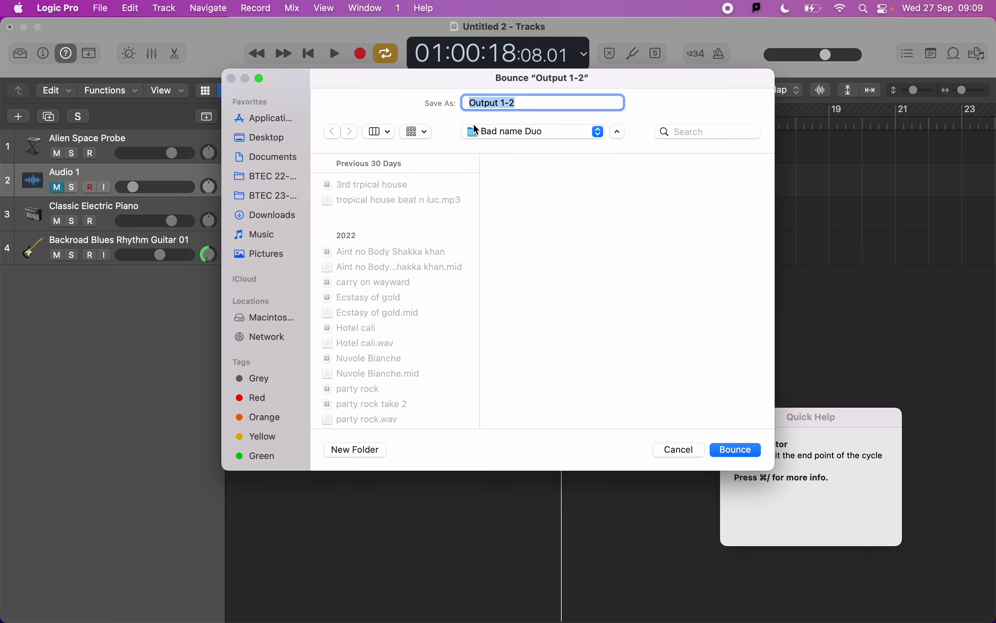
pyautogui.click(253, 138)
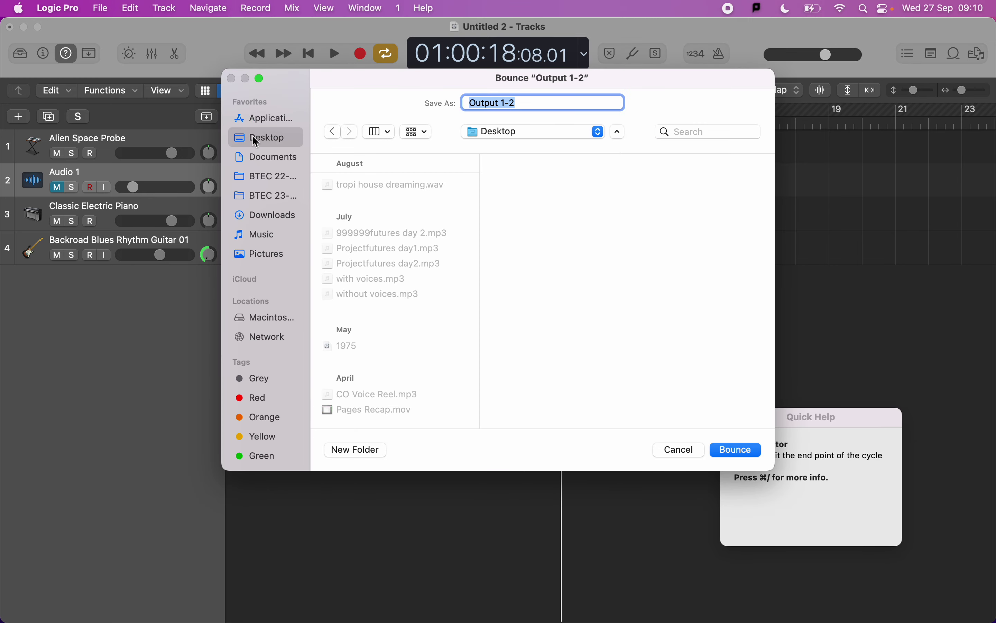
pyautogui.click(680, 450)
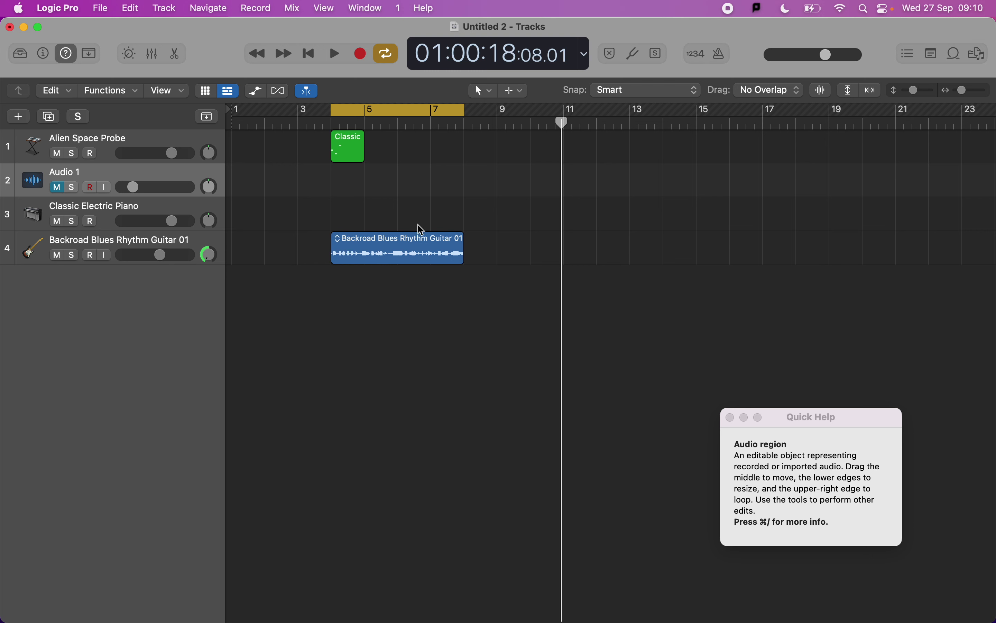
pyautogui.click(387, 53)
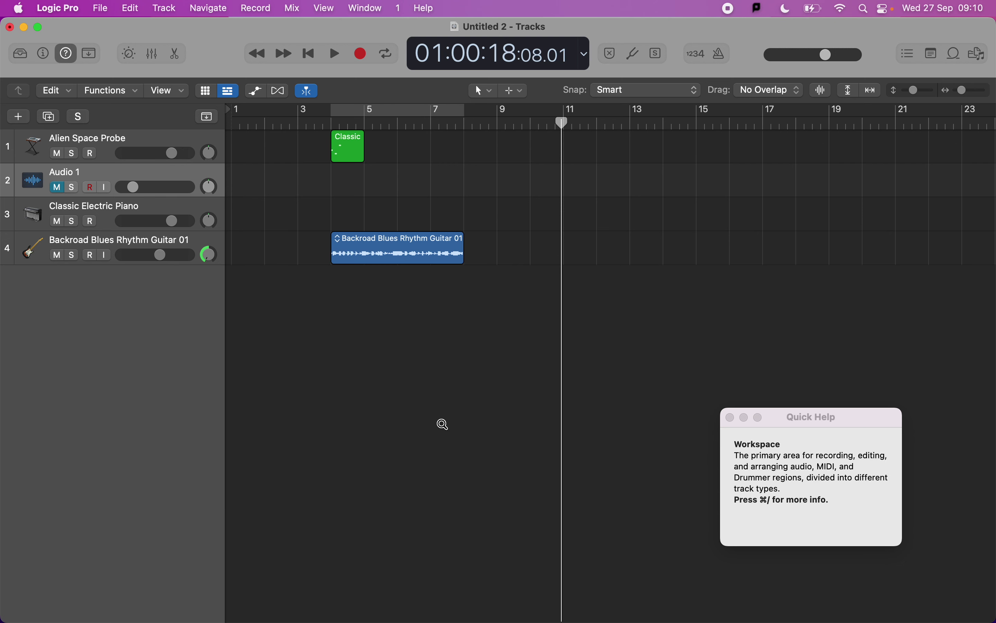
# Step: Recolor the Backroad Blues Rhythm Guitar 01 region magenta with the color palette
pyautogui.hotkey('alt', 'c')
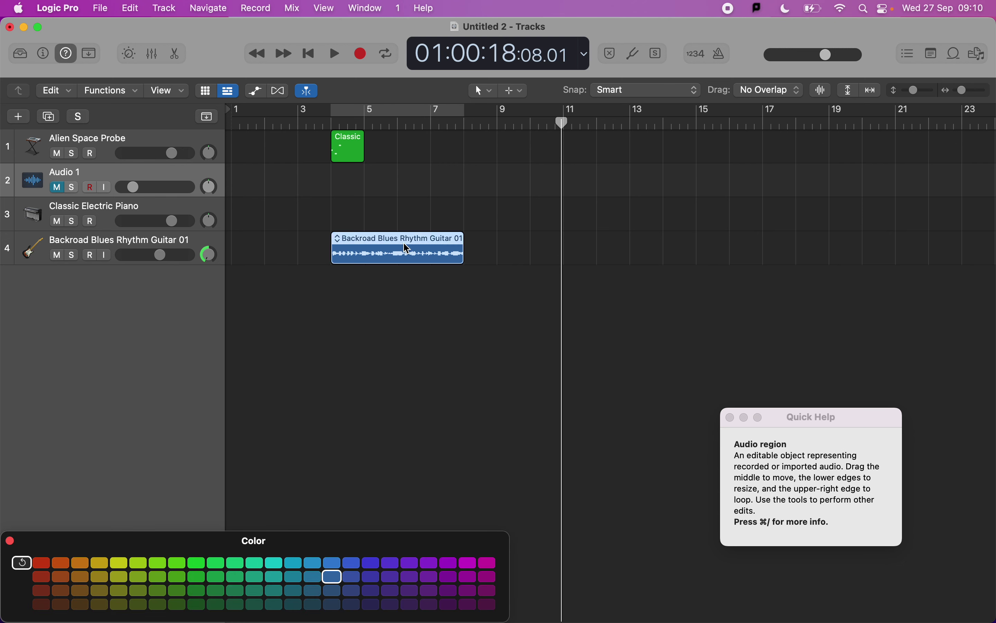
pyautogui.click(178, 563)
pyautogui.click(487, 564)
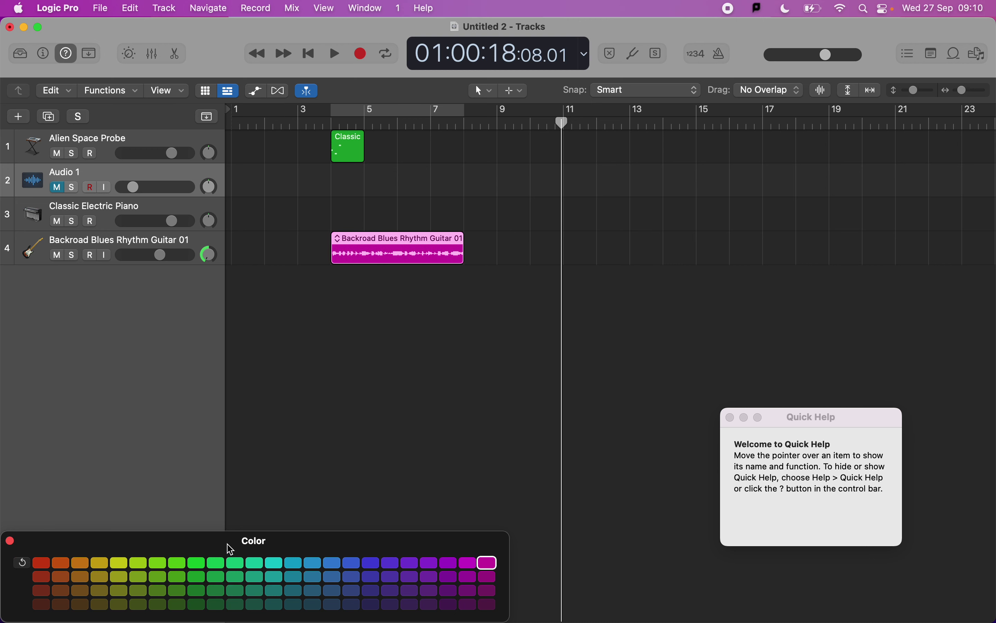
# Step: Recolor the MIDI region on the Alien Space Probe track yellow, close the color palette, and deselect the region
pyautogui.click(349, 149)
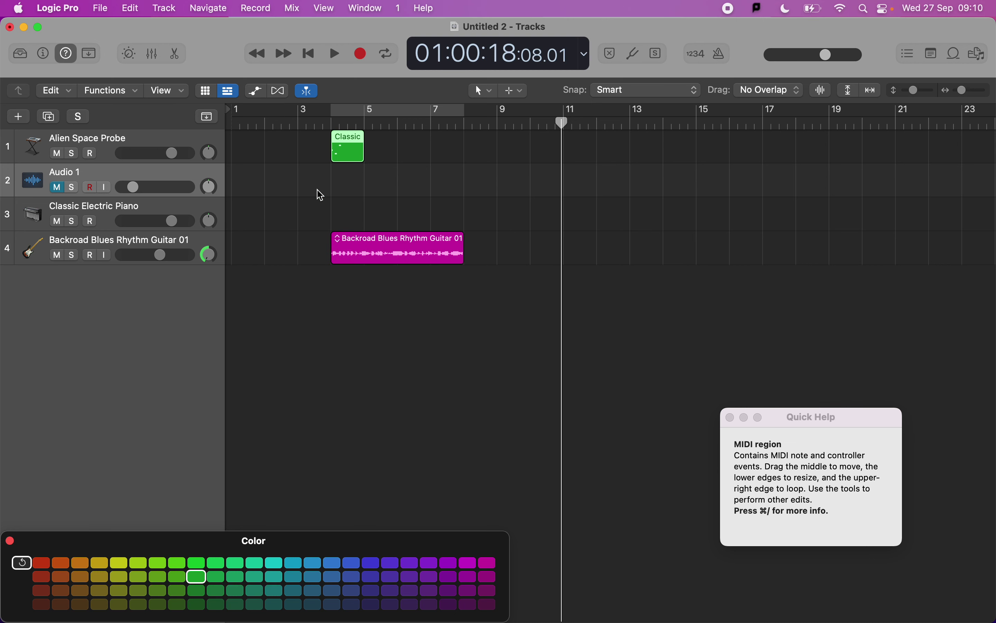
pyautogui.click(119, 563)
pyautogui.click(10, 540)
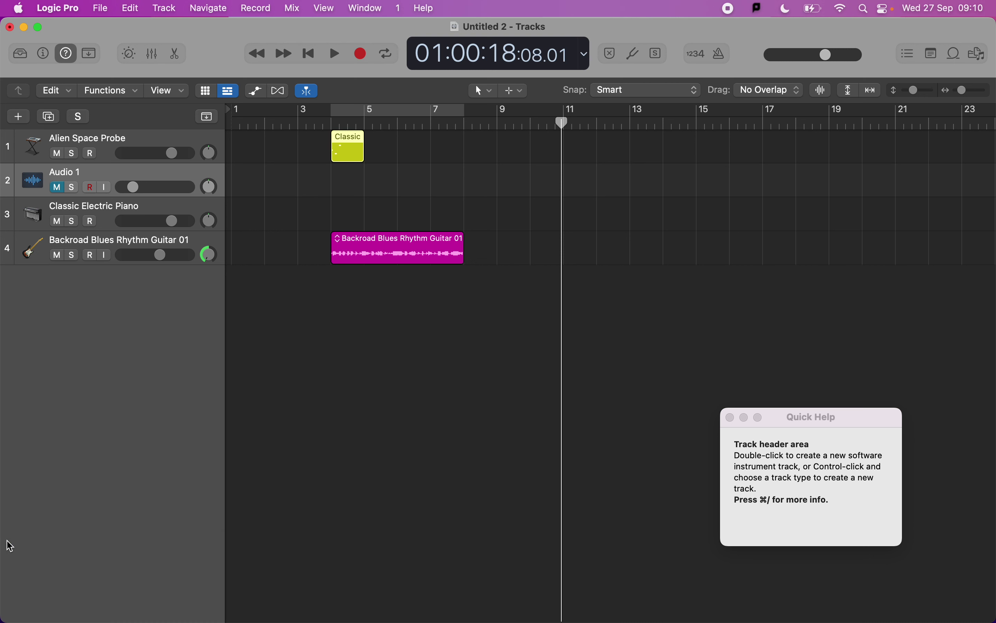
pyautogui.click(419, 416)
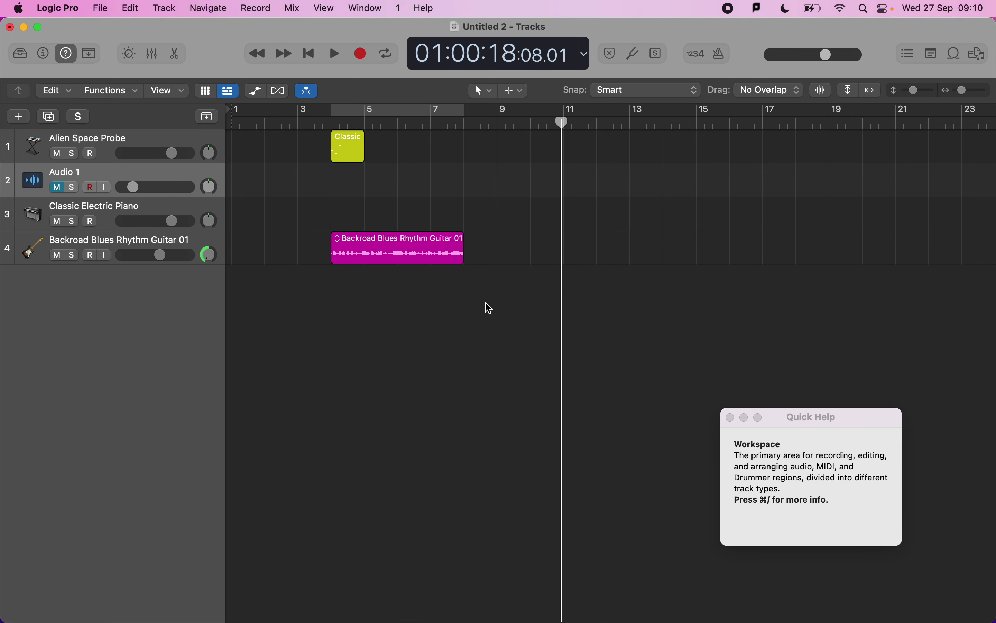
# Step: Choose the Pointer Tool and try moving the guitar region and resizing it from its end and start
pyautogui.press('super+a')
pyautogui.press('t')
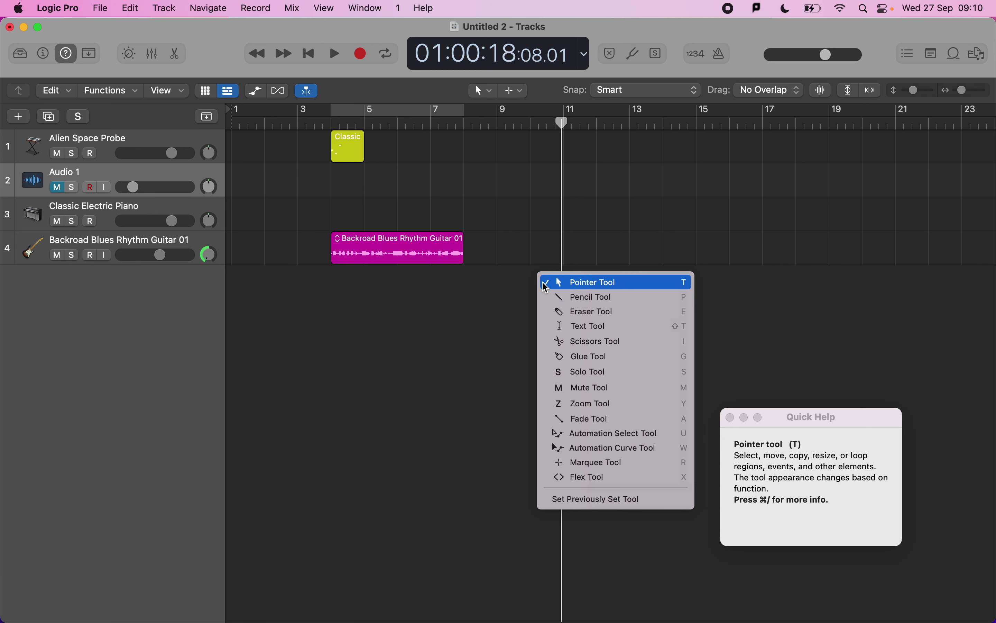
pyautogui.click(576, 284)
pyautogui.moveTo(388, 262)
pyautogui.mouseDown()
pyautogui.moveTo(455, 252)
pyautogui.moveTo(391, 251)
pyautogui.mouseUp()
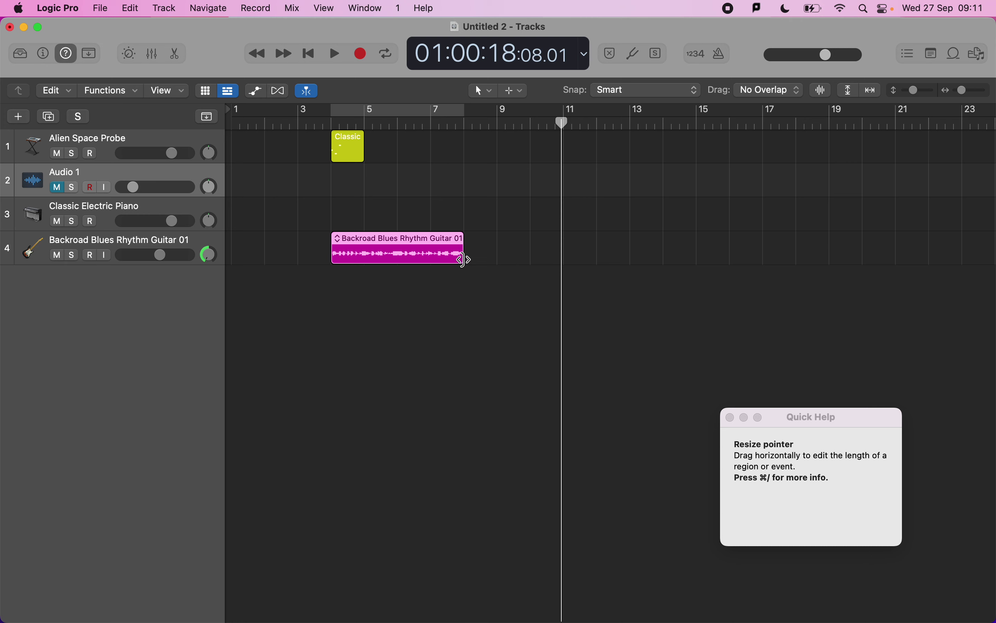
pyautogui.moveTo(463, 256); pyautogui.dragTo(433, 243)
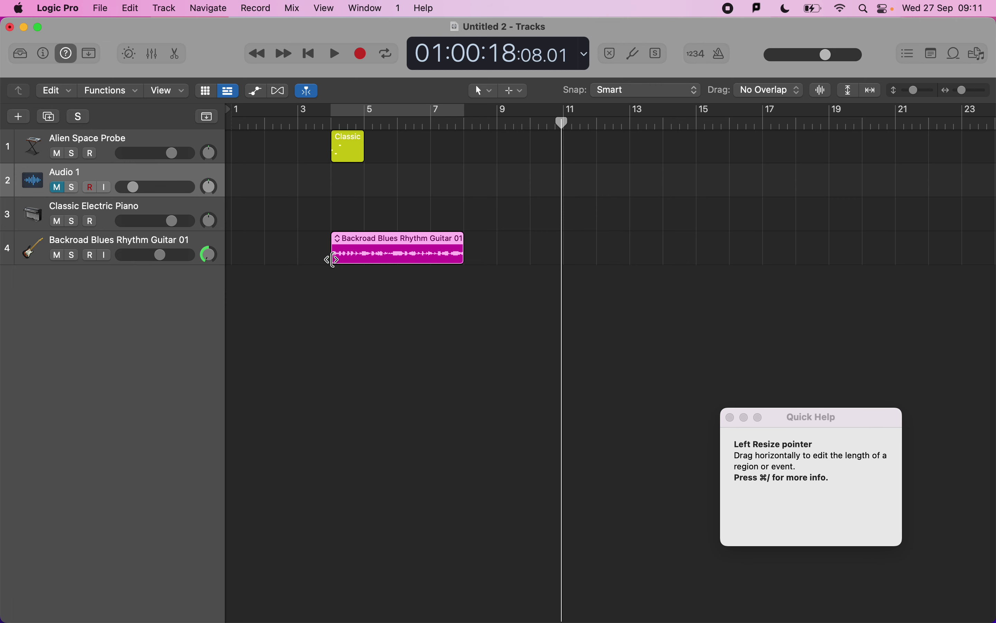
pyautogui.moveTo(332, 260)
pyautogui.mouseDown()
pyautogui.moveTo(365, 260)
pyautogui.moveTo(329, 261)
pyautogui.mouseUp()
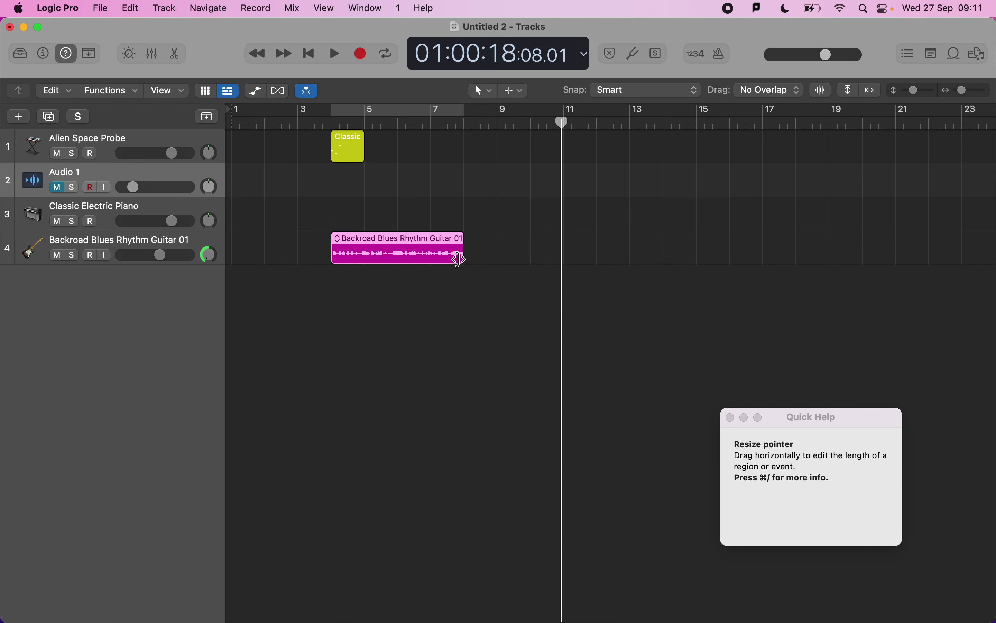
# Step: Split the Backroad Blues Rhythm Guitar 01 region at bars 7 and 6 with the Scissors Tool
pyautogui.press('t')
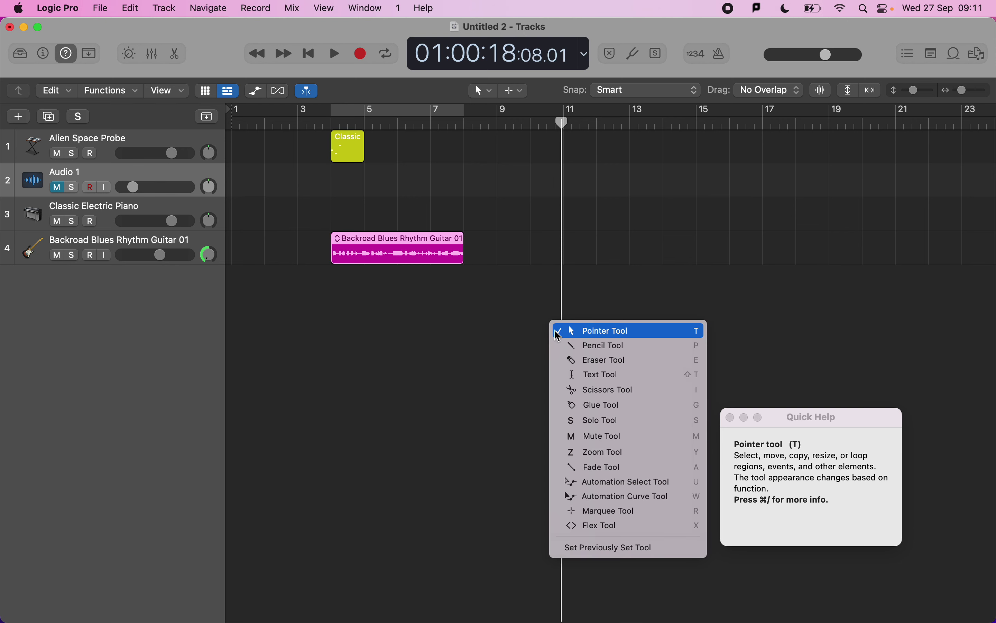
pyautogui.click(572, 390)
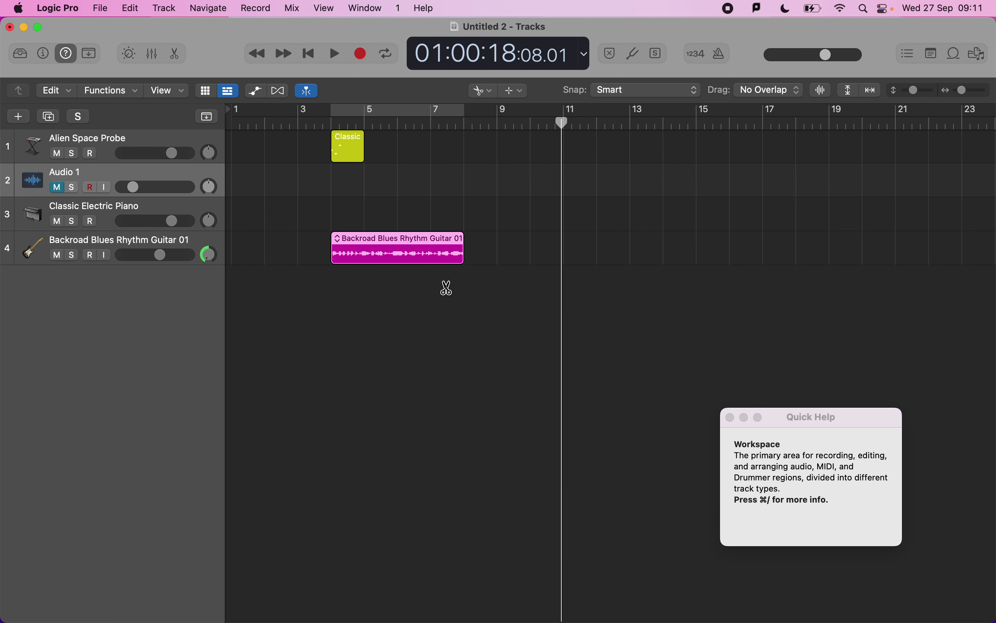
pyautogui.click(432, 251)
pyautogui.click(398, 250)
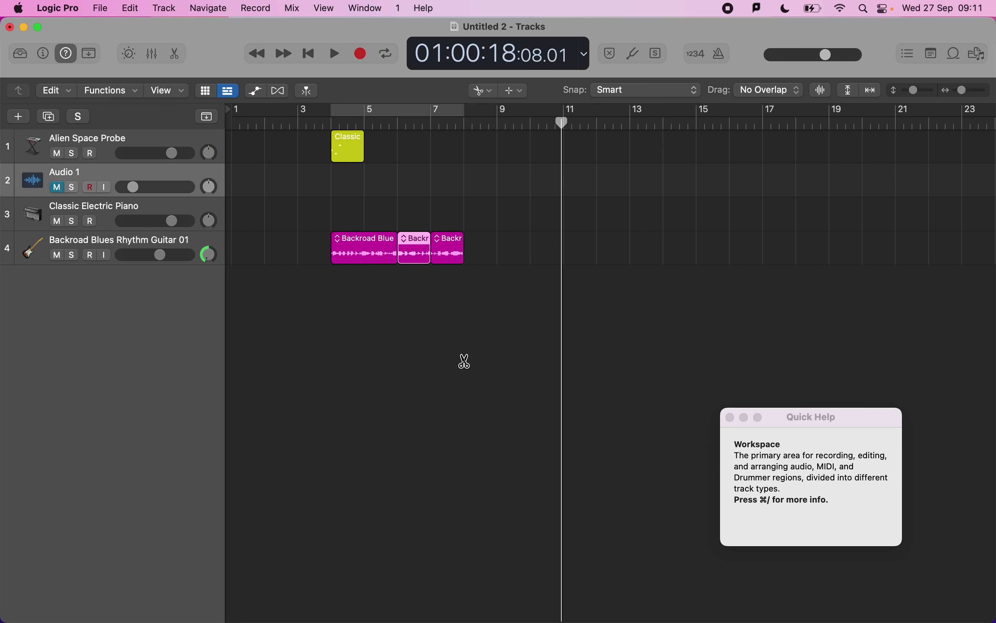
# Step: Return to the Pointer Tool and move the middle guitar piece to bar 8, behind the last piece
pyautogui.press('t')
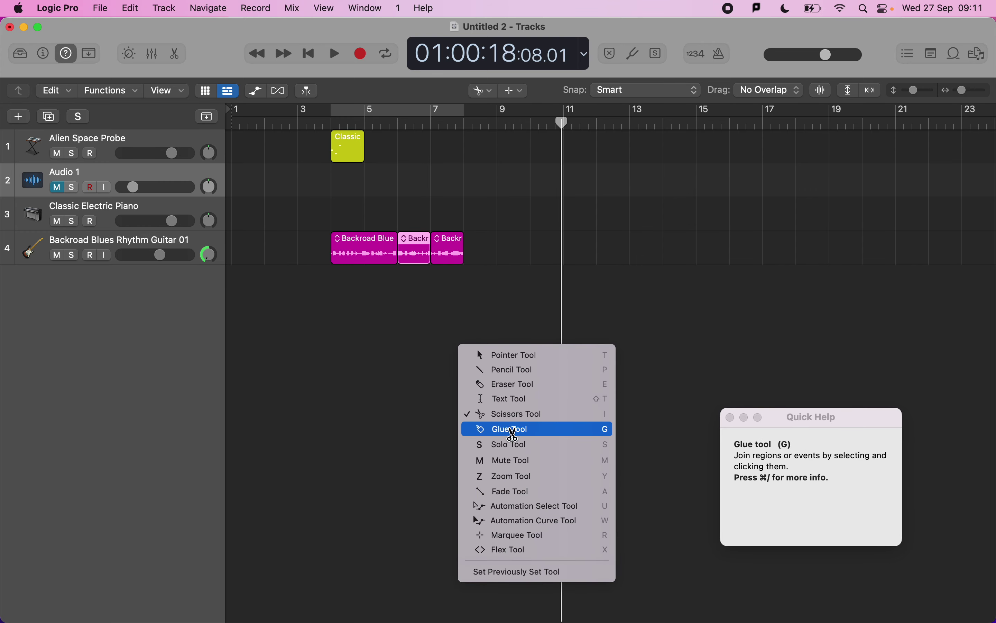
pyautogui.press('t')
pyautogui.press('t')
pyautogui.press('t')
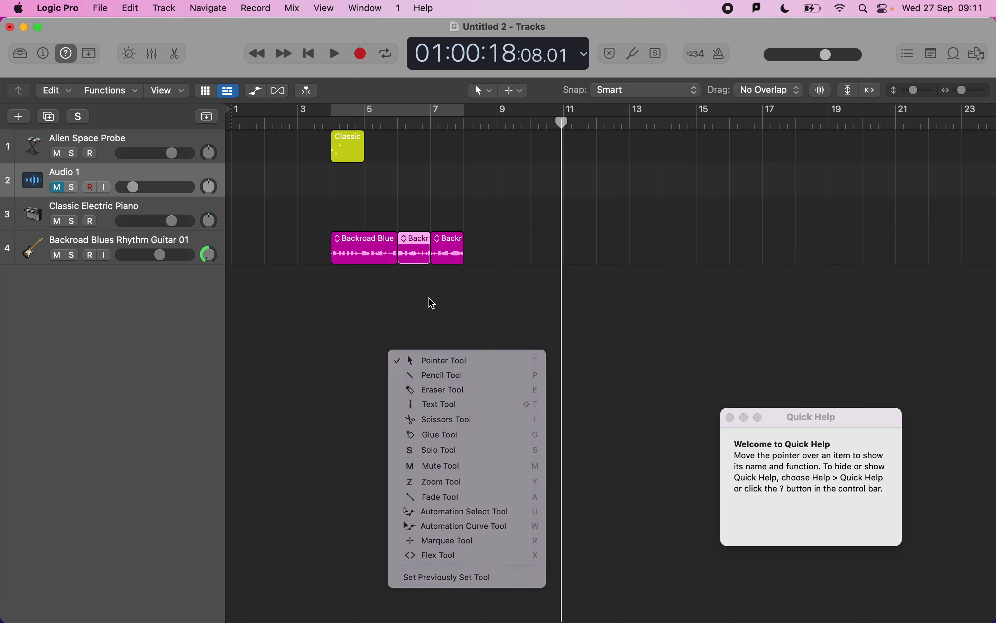
pyautogui.moveTo(425, 239); pyautogui.dragTo(491, 246)
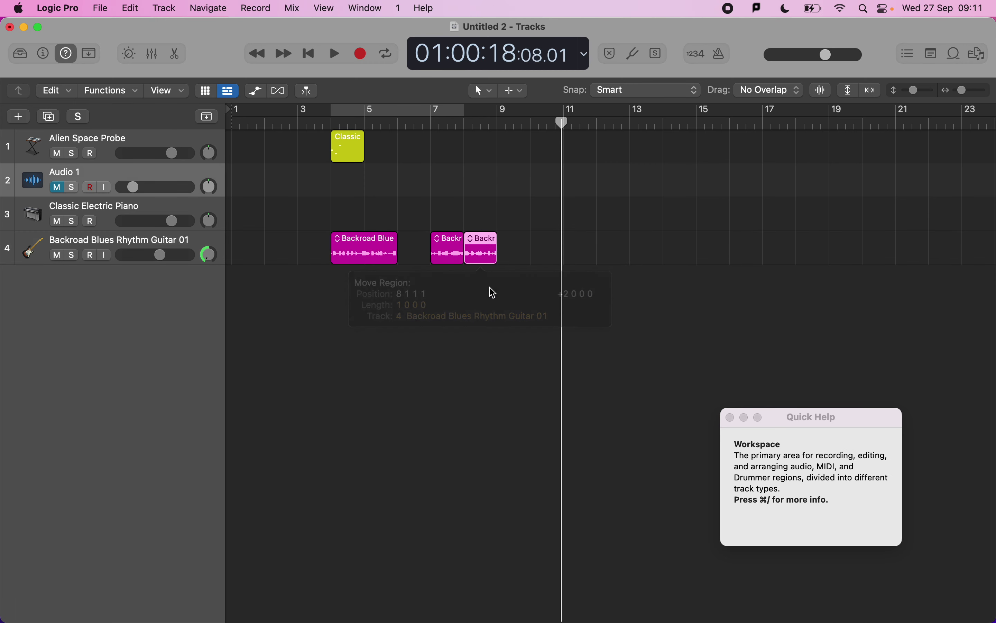
# Step: Close the gaps between the three guitar pieces and join them with the Glue Tool, creating a new audio file
pyautogui.moveTo(491, 292); pyautogui.dragTo(360, 253)
pyautogui.click(479, 315)
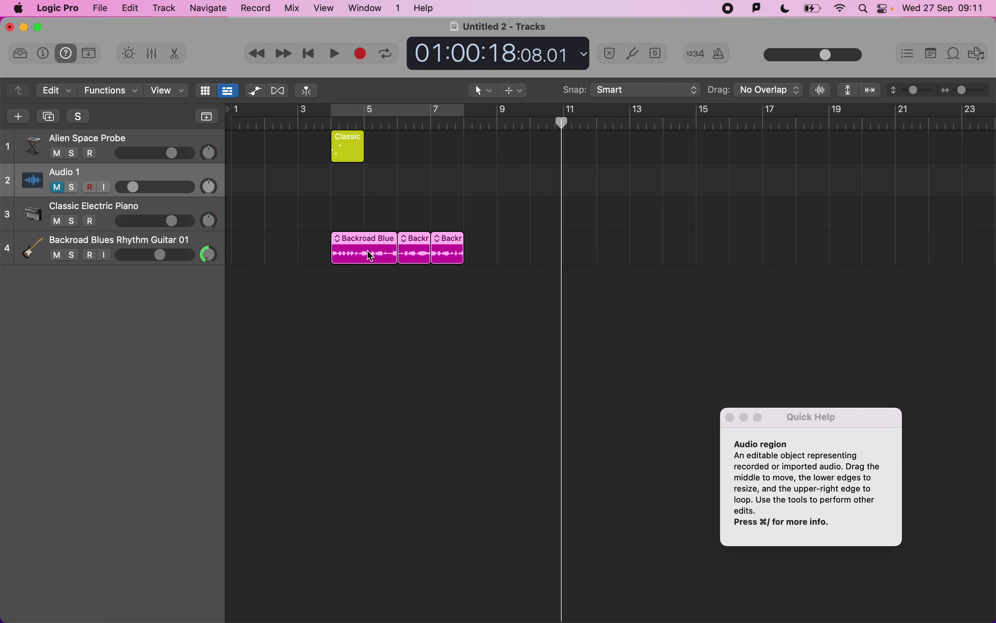
pyautogui.press('t')
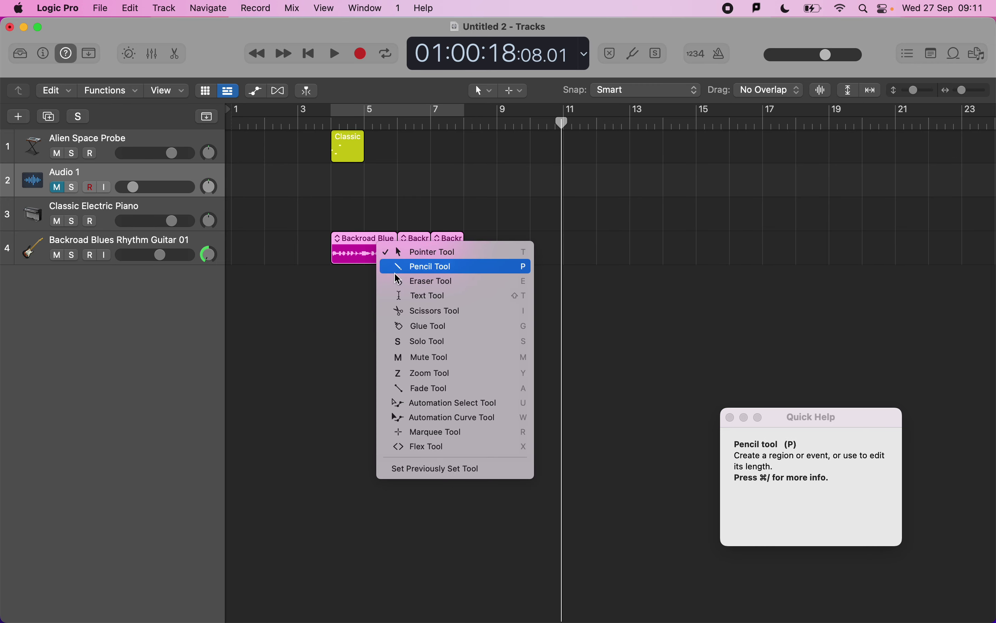
pyautogui.click(438, 327)
pyautogui.click(415, 251)
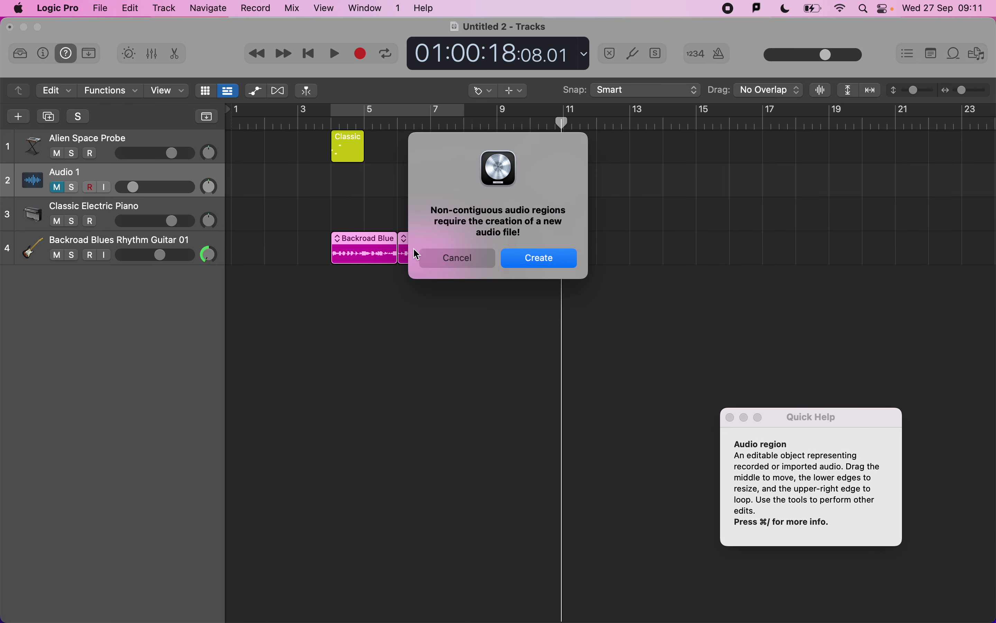
pyautogui.press('Return')
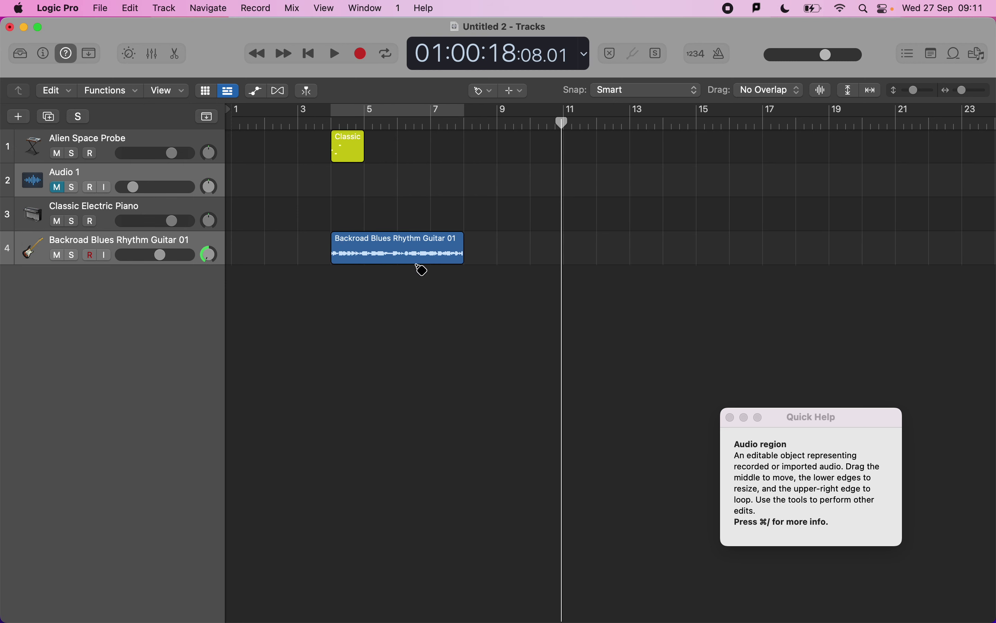
# Step: Add a fade-out and a fade-in to the guitar region with the Fade Tool, and move the region to bar 6
pyautogui.press('t')
pyautogui.press('t')
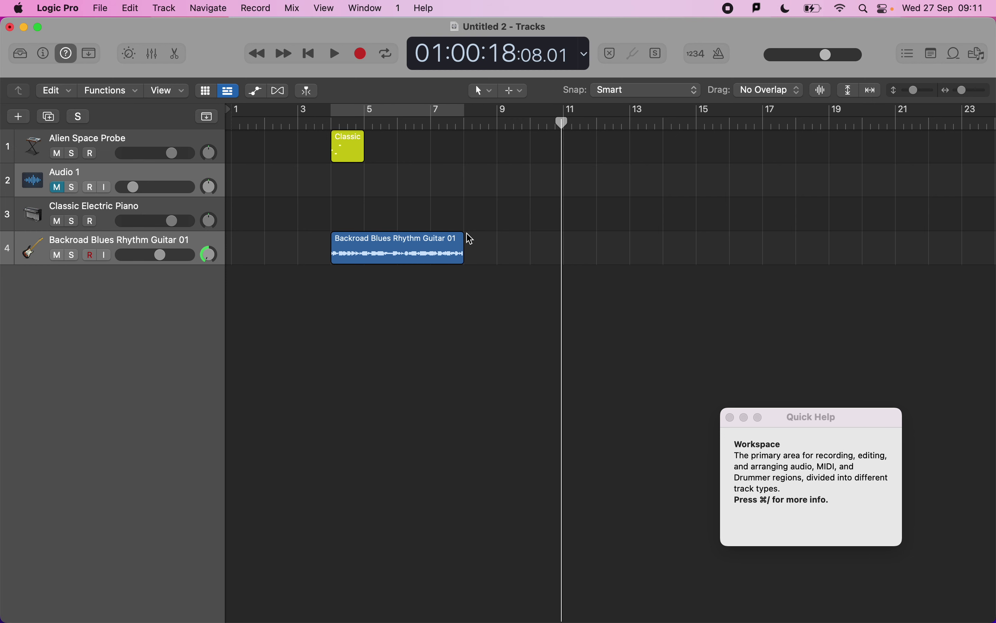
pyautogui.press('t')
pyautogui.press('a')
pyautogui.moveTo(459, 243); pyautogui.dragTo(411, 236)
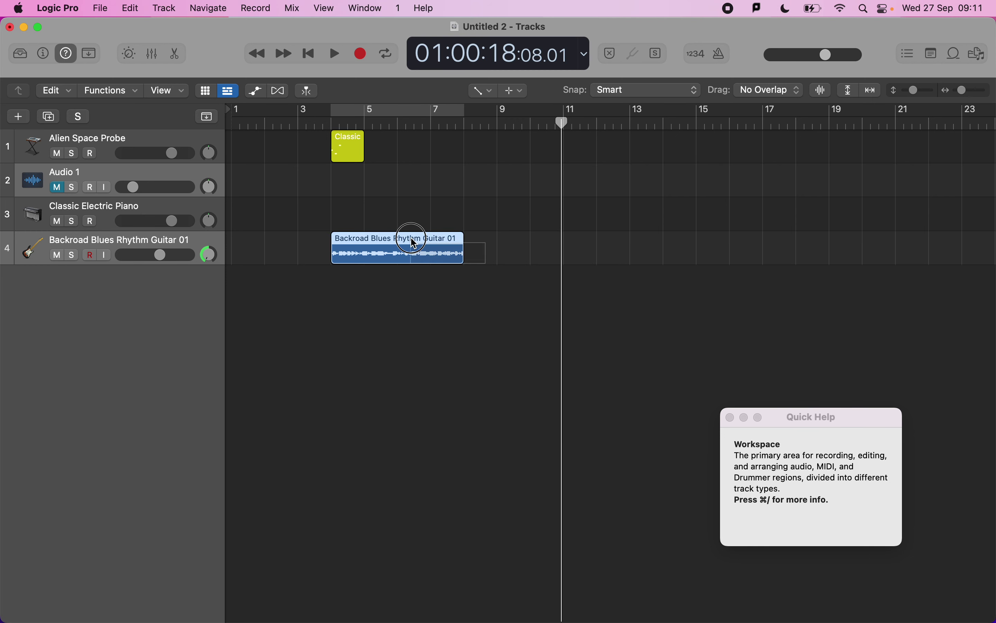
pyautogui.moveTo(333, 245); pyautogui.dragTo(457, 239)
pyautogui.press('t')
pyautogui.press('t')
# Step: Play the guitar region from bar 6 to hear its fade-in and fade-out
pyautogui.click(397, 124)
pyautogui.press('space')
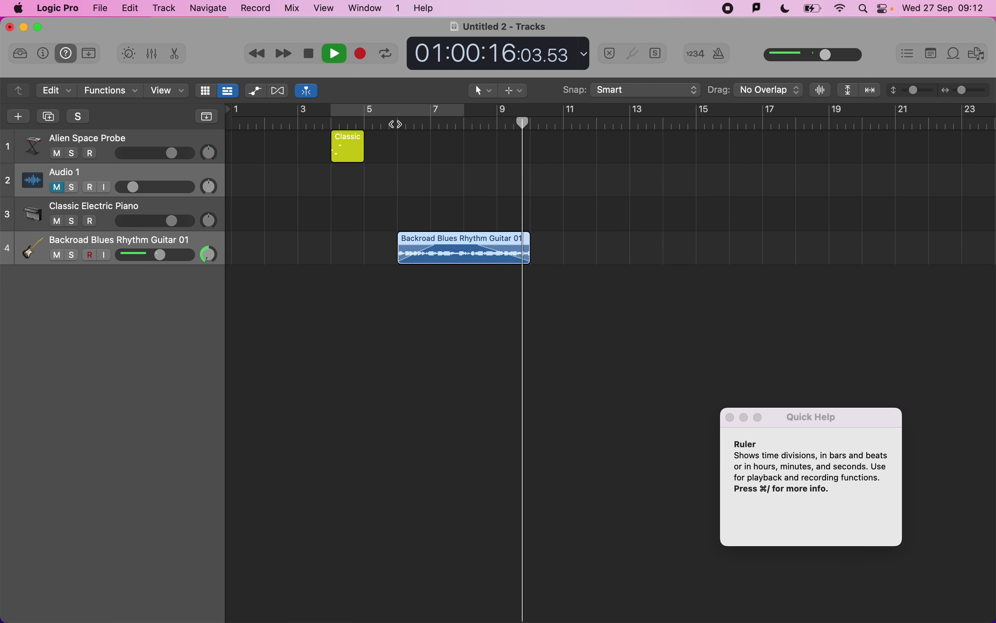
pyautogui.press('space')
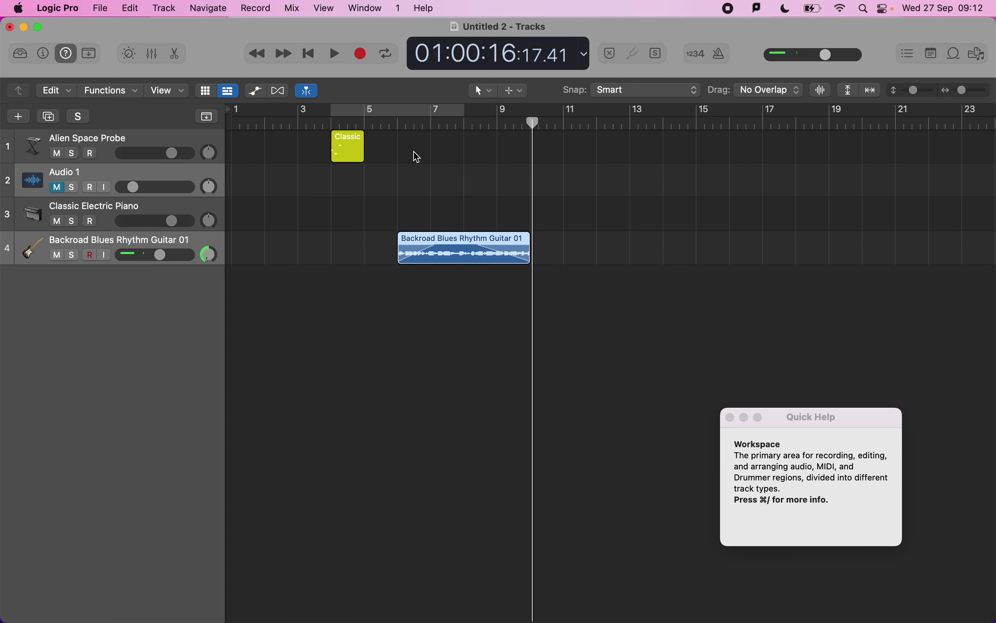
# Step: Change the guitar region's fade-in to Speed Up and its fade-out to Slow Down
pyautogui.rightClick(414, 248)
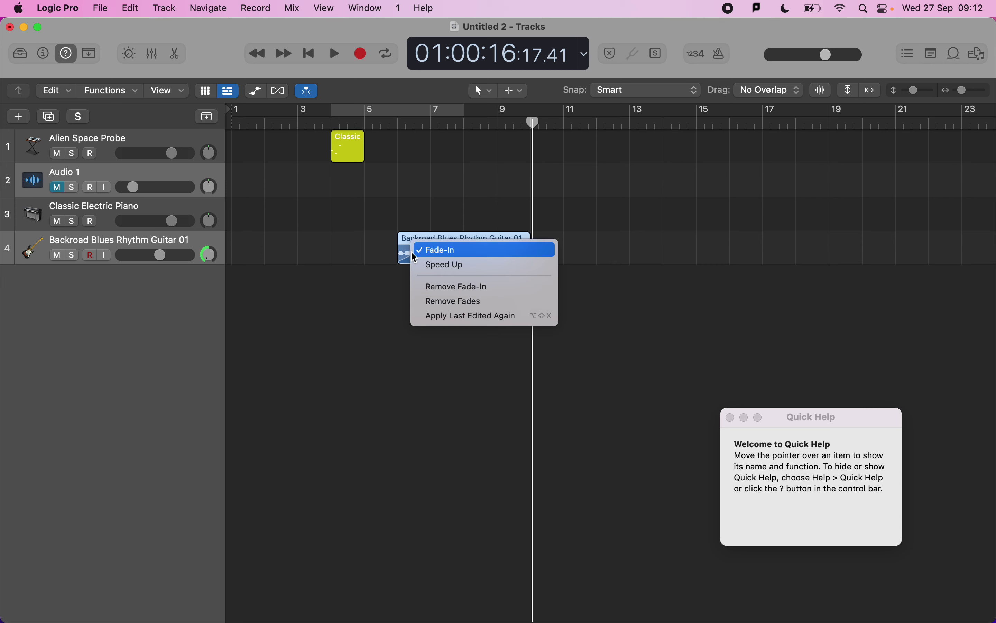
pyautogui.click(429, 266)
pyautogui.rightClick(501, 247)
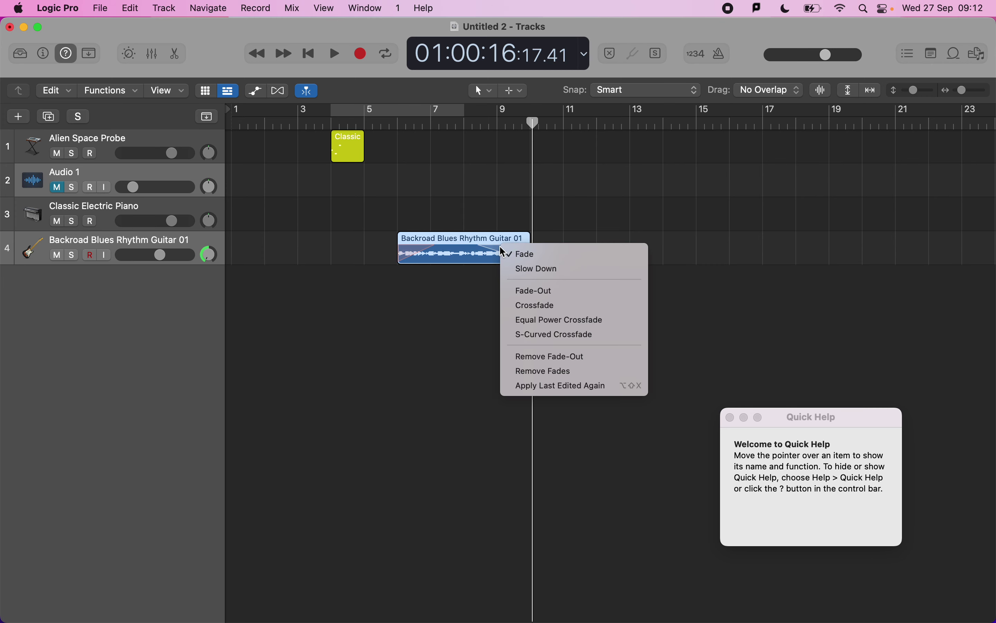
pyautogui.click(532, 269)
# Step: Play the guitar region from its start to hear the Speed Up and Slow Down effects
pyautogui.click(391, 120)
pyautogui.press('space')
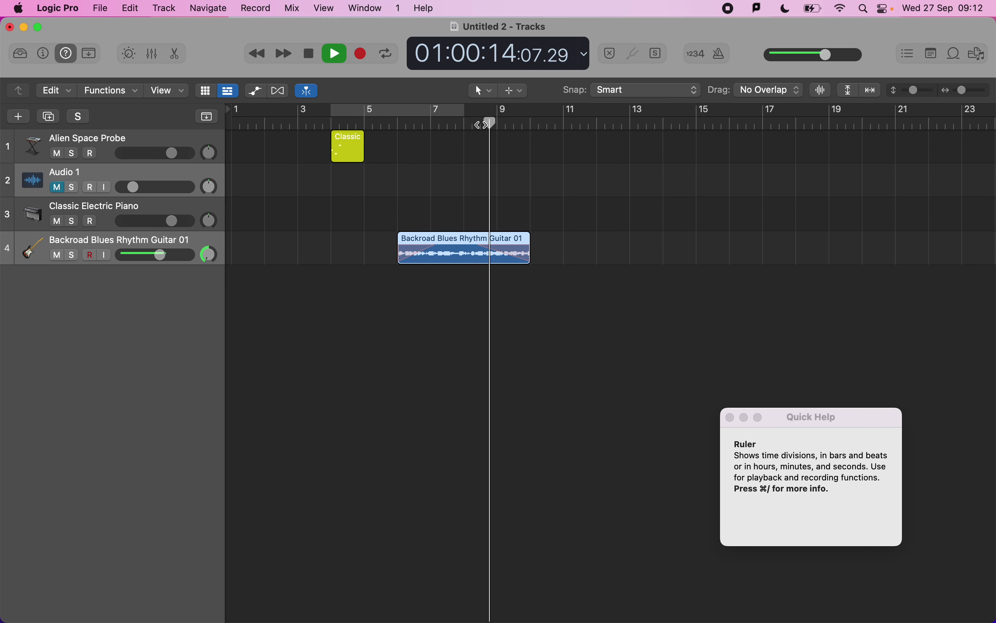
pyautogui.press('space')
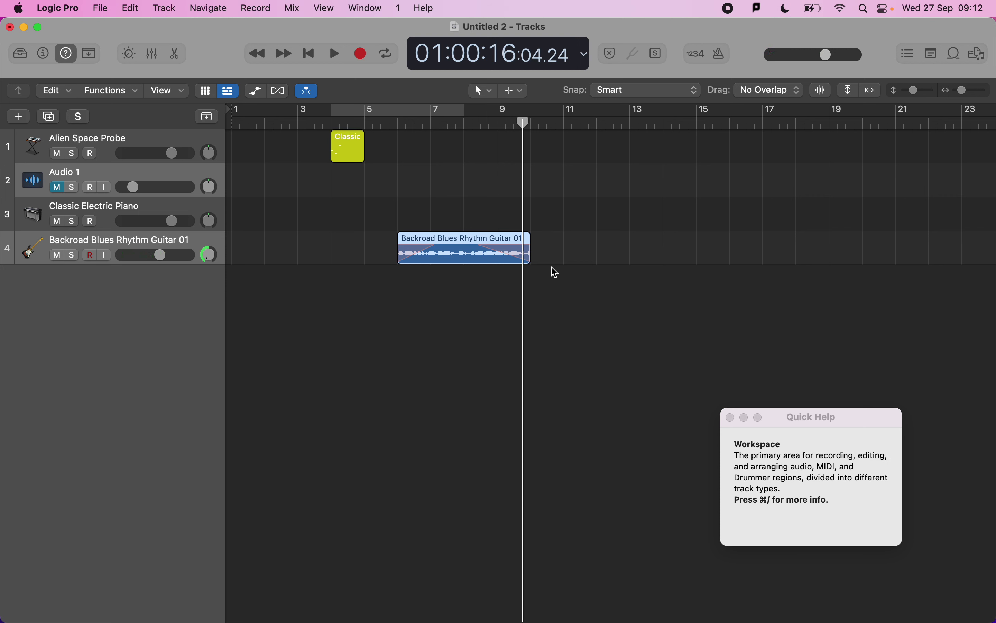
pyautogui.press('t')
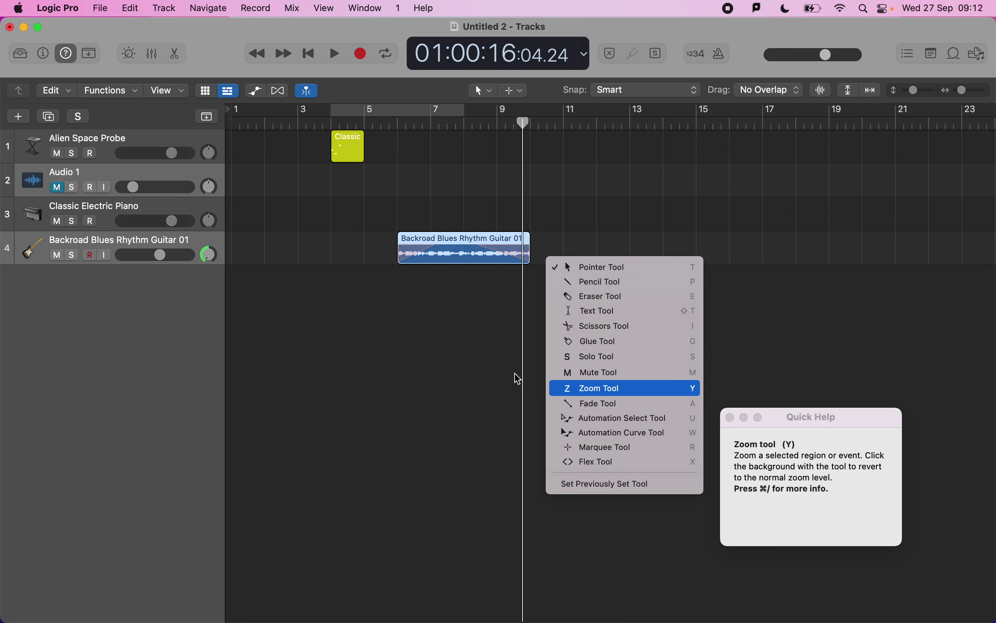
pyautogui.click(481, 348)
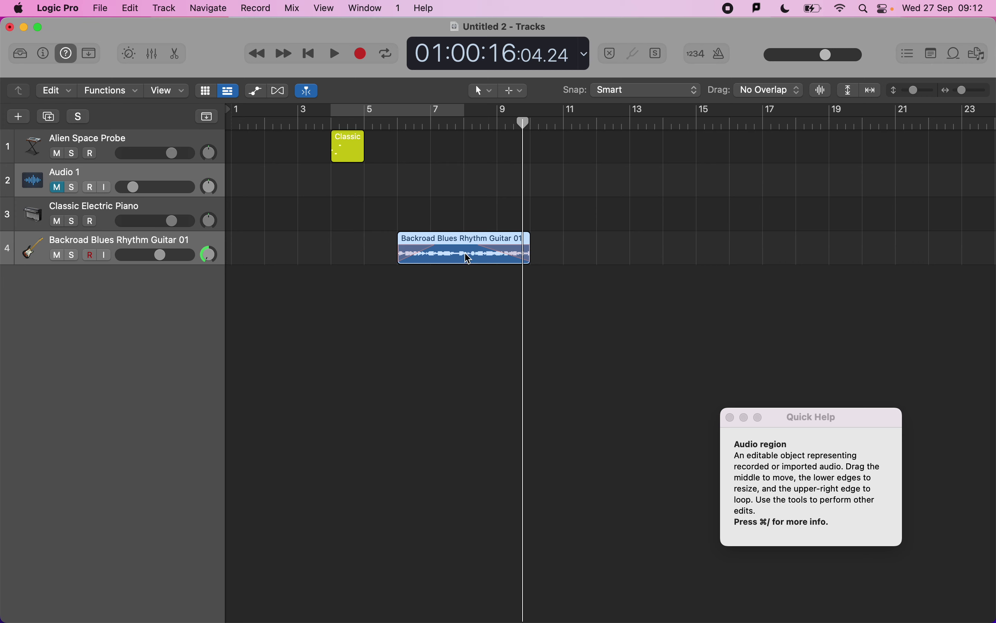
# Step: Copy the guitar region to bar 10, directly after the original
pyautogui.moveTo(480, 255); pyautogui.dragTo(609, 263)
pyautogui.click(464, 266)
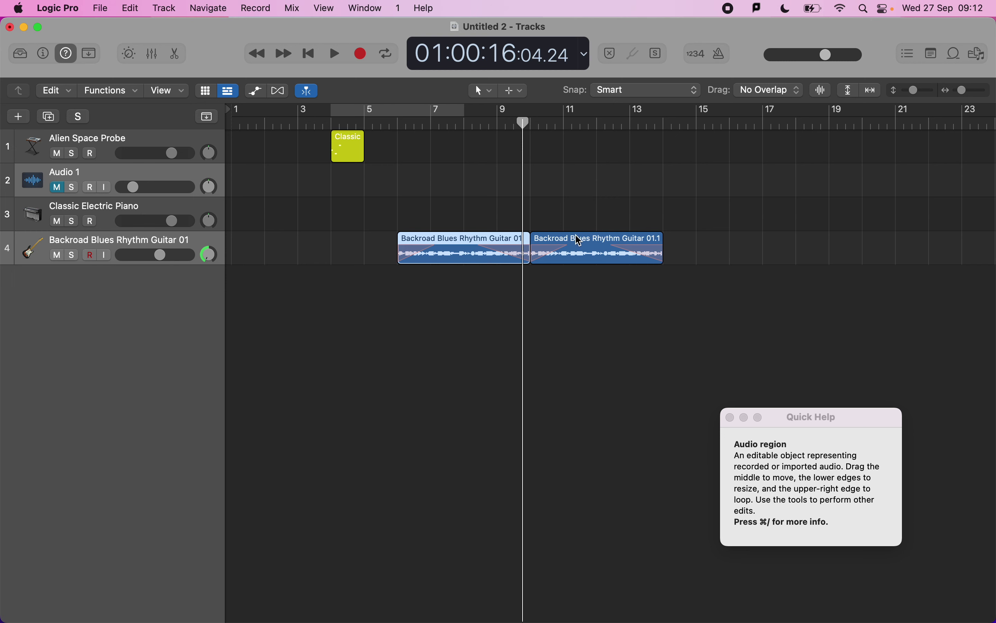
pyautogui.click(604, 253)
# Step: Replace Quick Help with the Inspector and set the first guitar region's gain to -6.0 dB in the region parameters
pyautogui.click(470, 267)
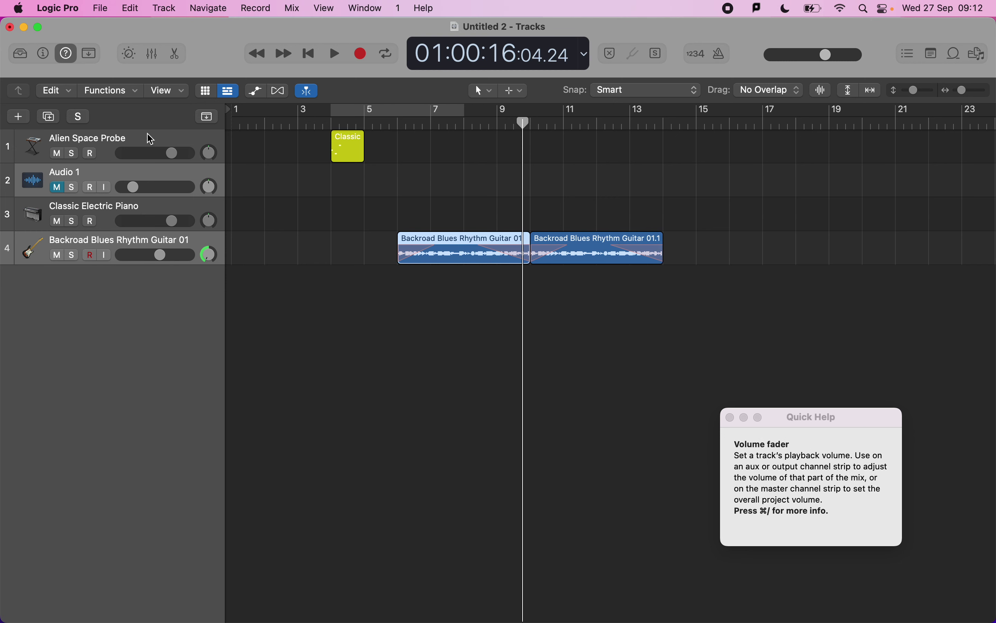
pyautogui.click(66, 53)
pyautogui.click(43, 53)
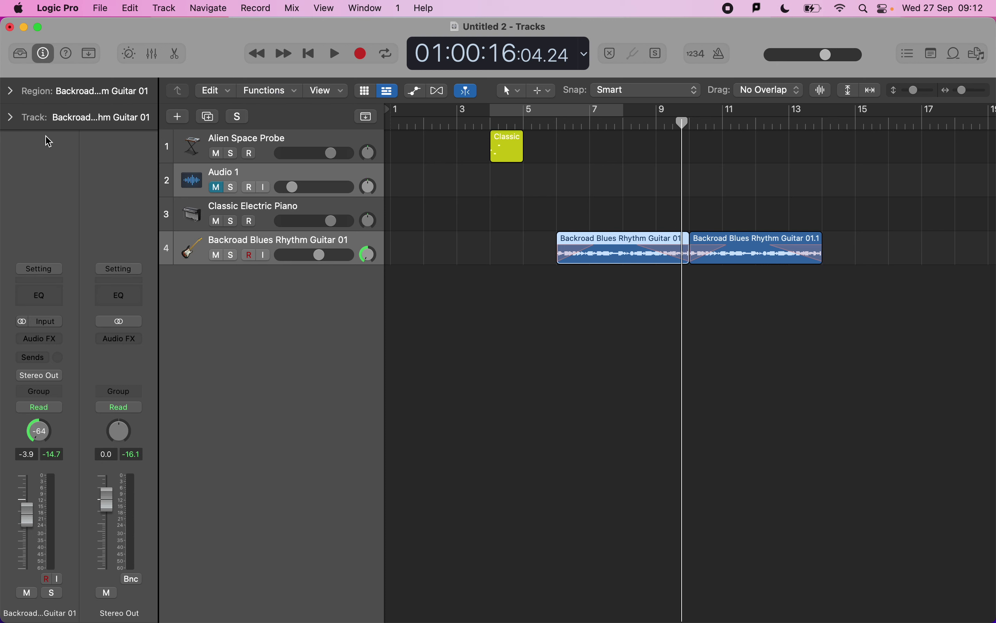
pyautogui.click(8, 93)
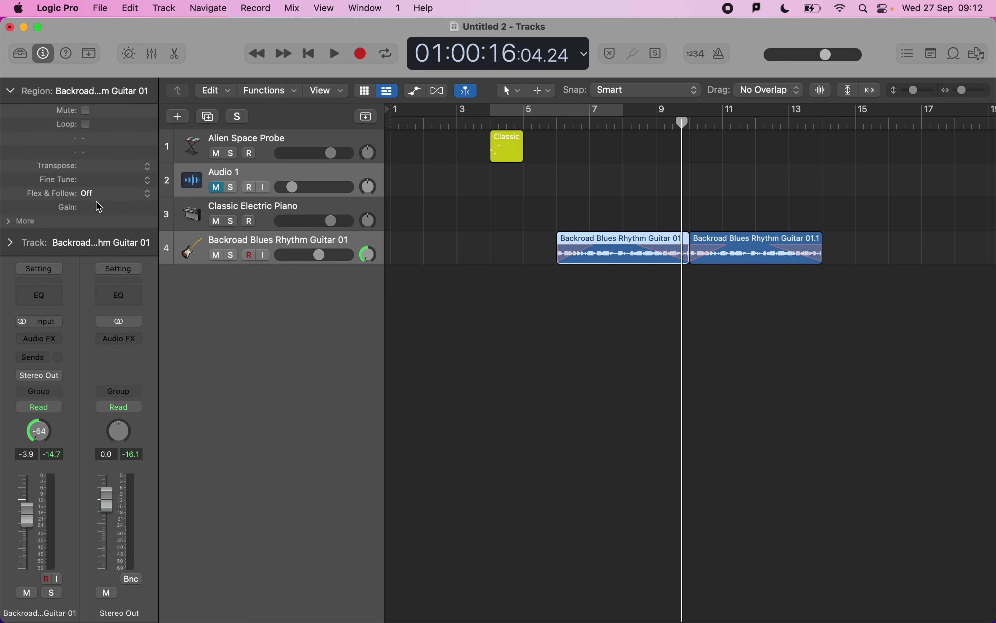
pyautogui.moveTo(100, 207); pyautogui.dragTo(99, 327)
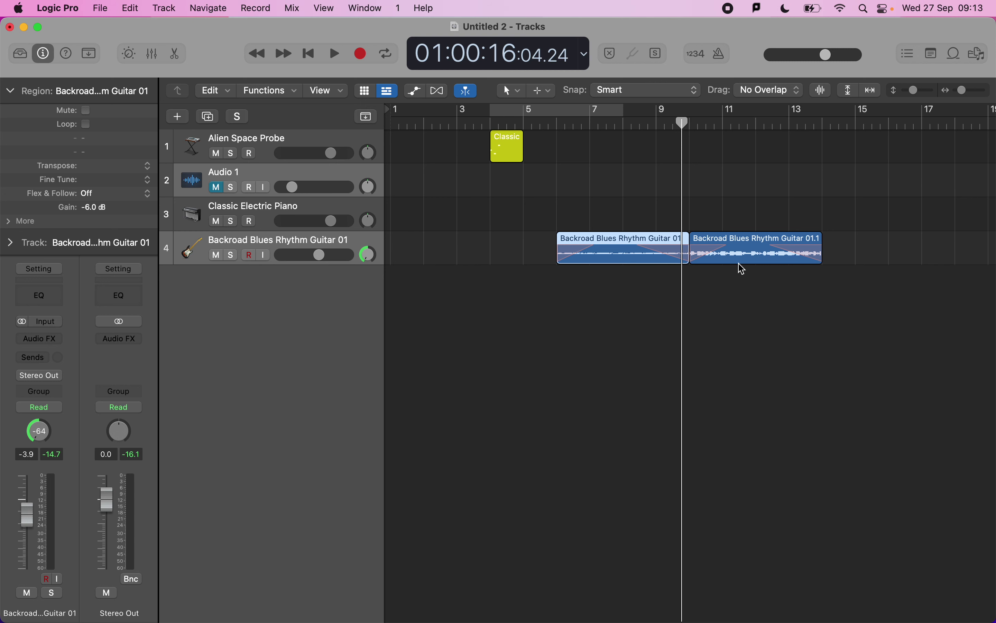
# Step: Copy the second guitar region to bar 14, directly after it on the same track
pyautogui.hscroll(5, 765, 270)
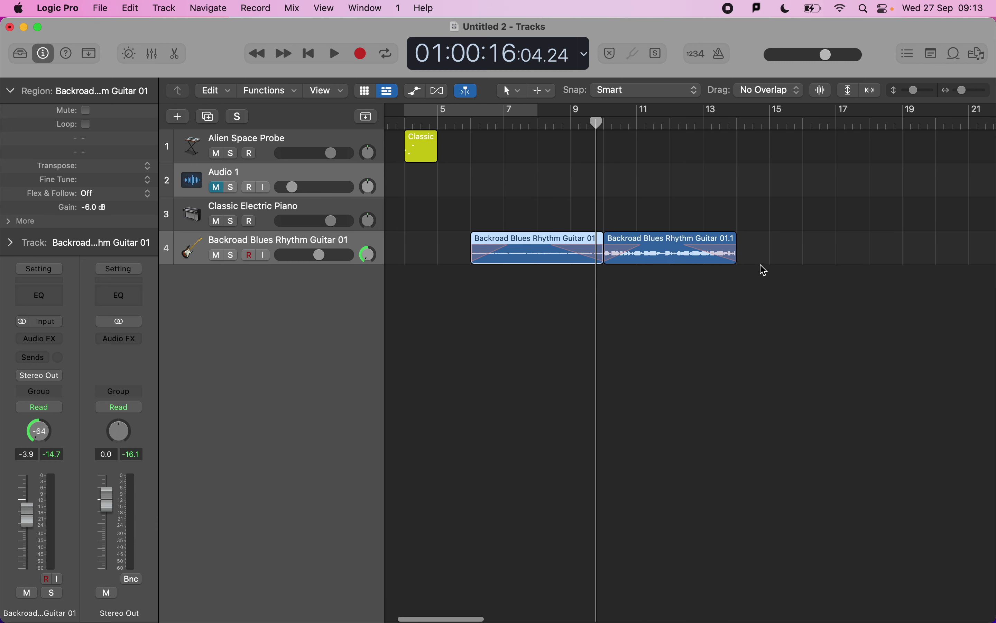
pyautogui.click(670, 259)
pyautogui.moveTo(669, 260); pyautogui.dragTo(805, 260)
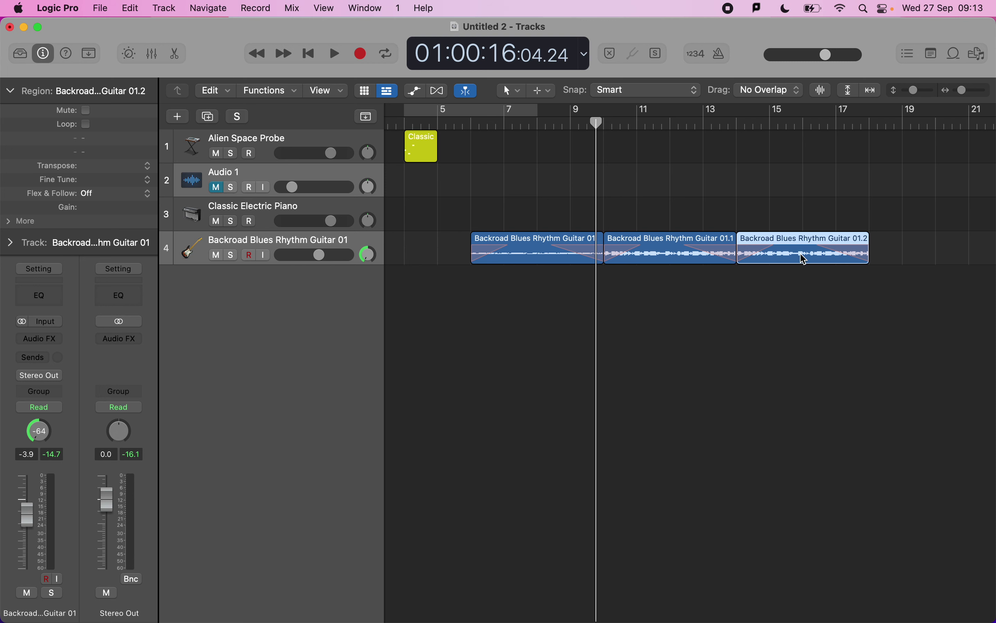
# Step: Assign the Scissors Tool as the alternate tool and cut the middle guitar region into several short pieces
pyautogui.click(547, 90)
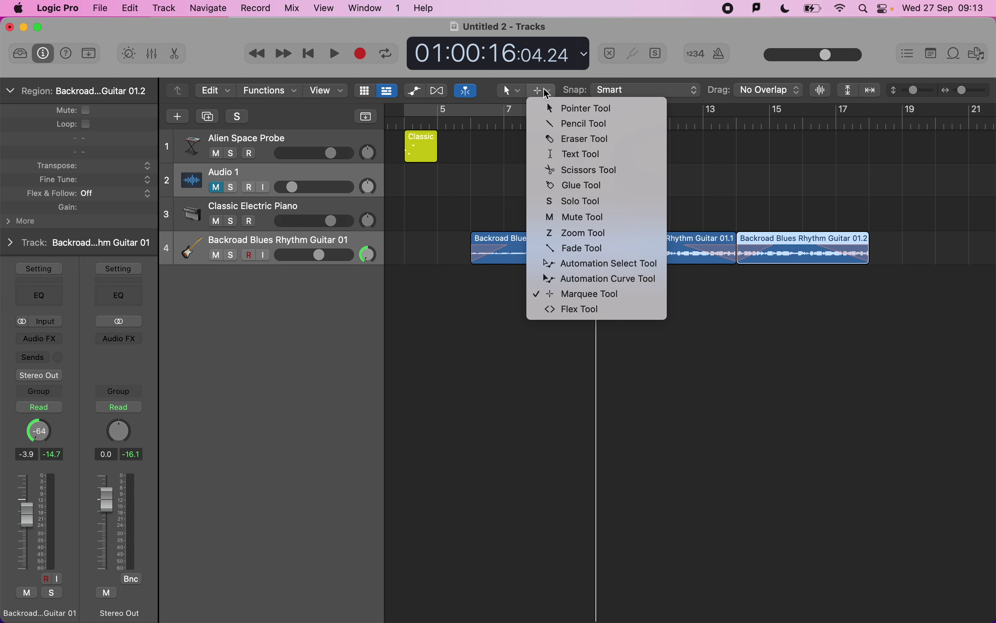
pyautogui.click(585, 169)
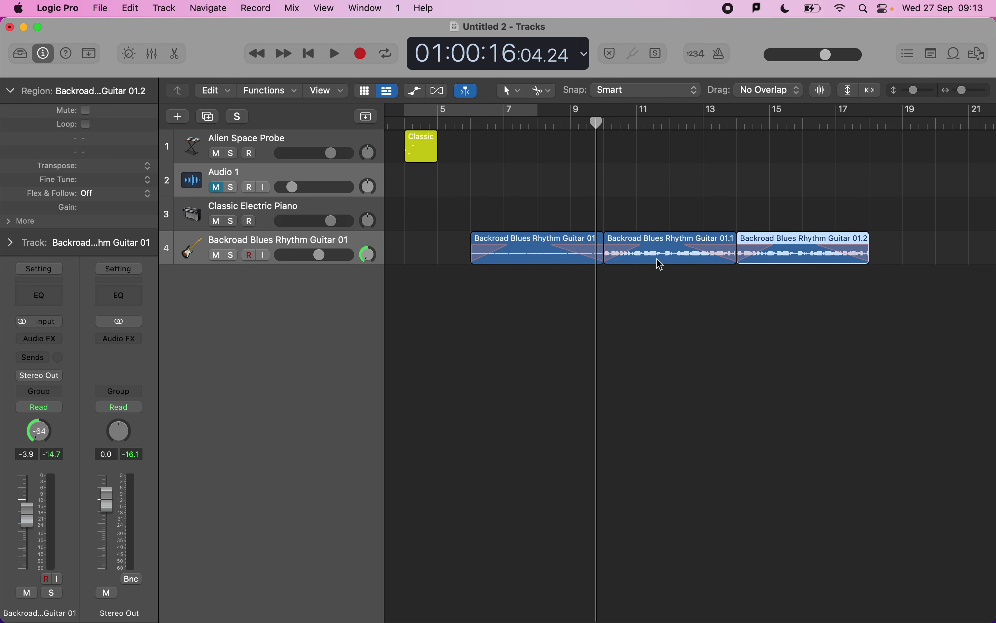
pyautogui.click(658, 253)
pyautogui.click(656, 251)
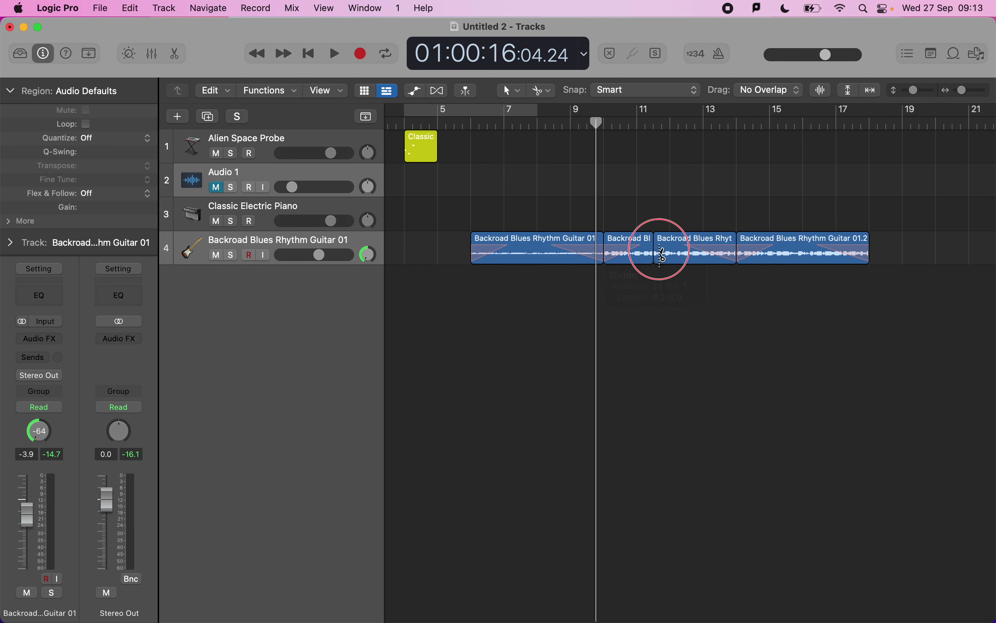
pyautogui.click(658, 253)
pyautogui.click(696, 253)
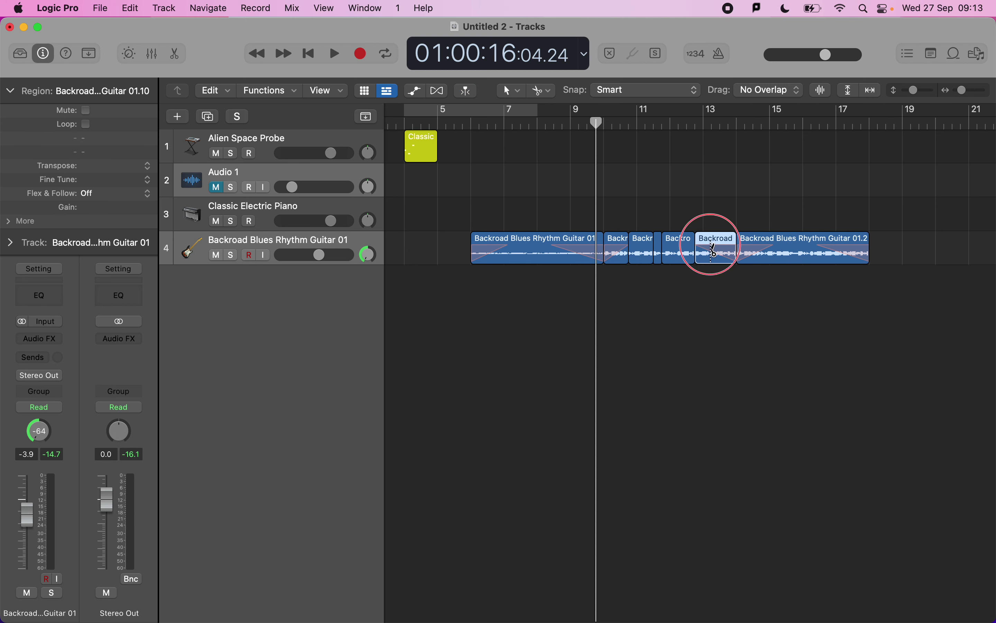
pyautogui.click(713, 253)
# Step: Assign the Pointer Tool as the alternate tool and deselect all regions
pyautogui.click(544, 93)
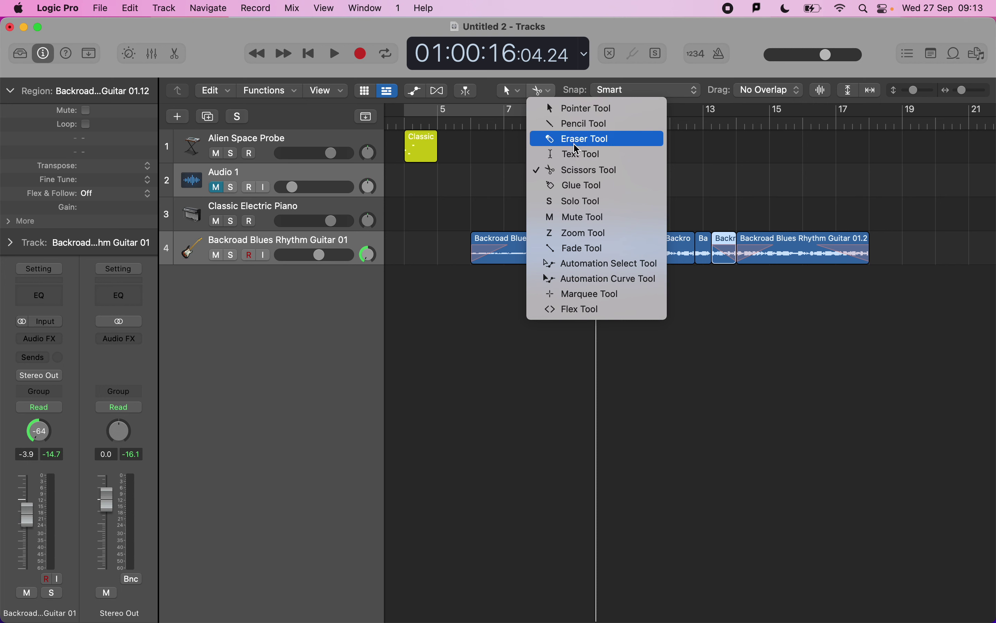
pyautogui.click(586, 109)
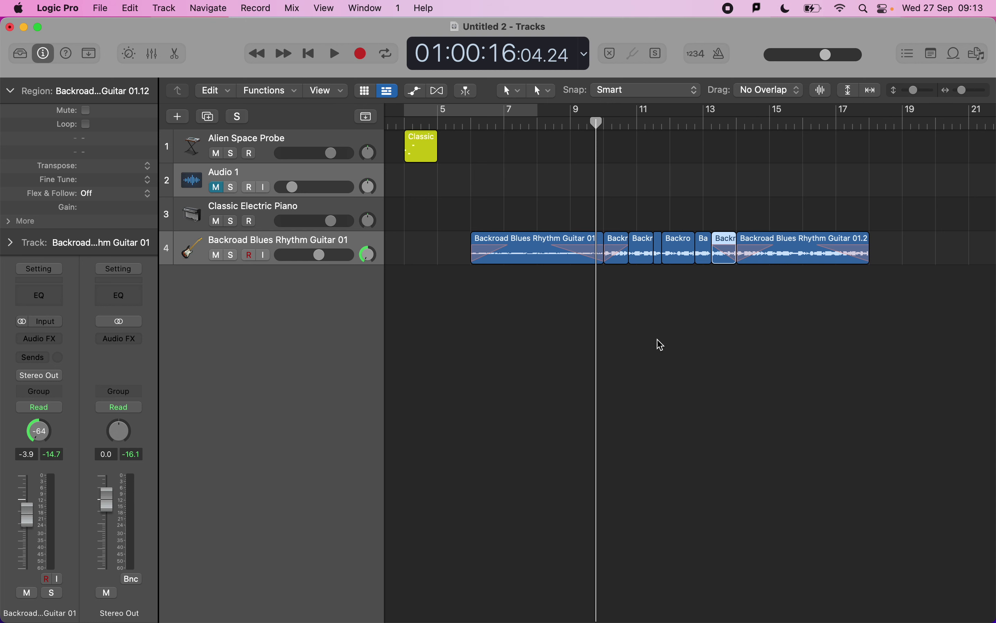
pyautogui.click(690, 291)
# Step: Move the last guitar region to about beat 2 of bar 15 with Smart snapping
pyautogui.hscroll(1, 750, 272)
pyautogui.hscroll(1, 752, 275)
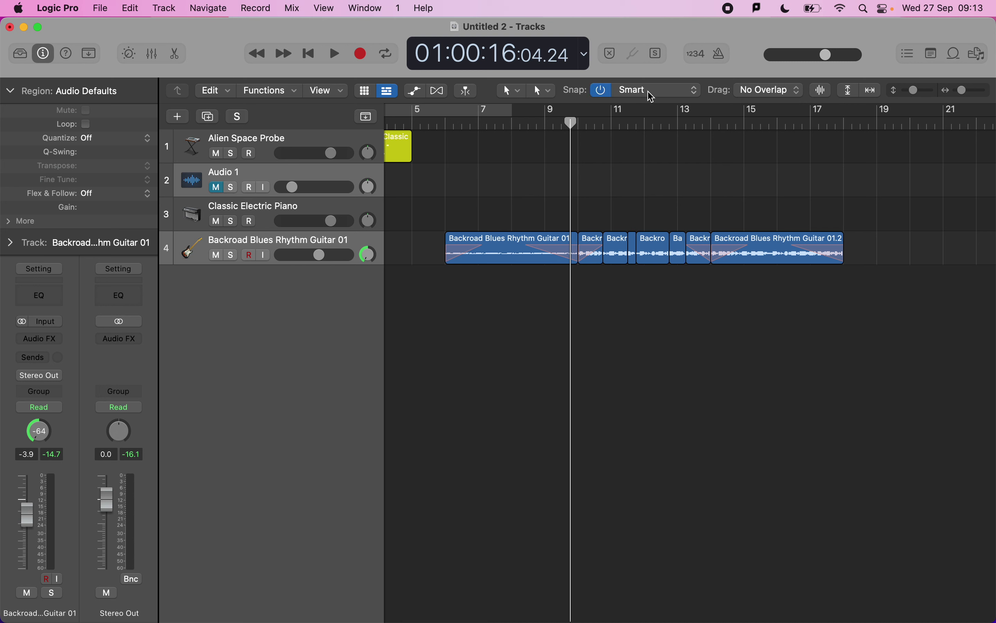
pyautogui.moveTo(745, 255); pyautogui.dragTo(791, 249)
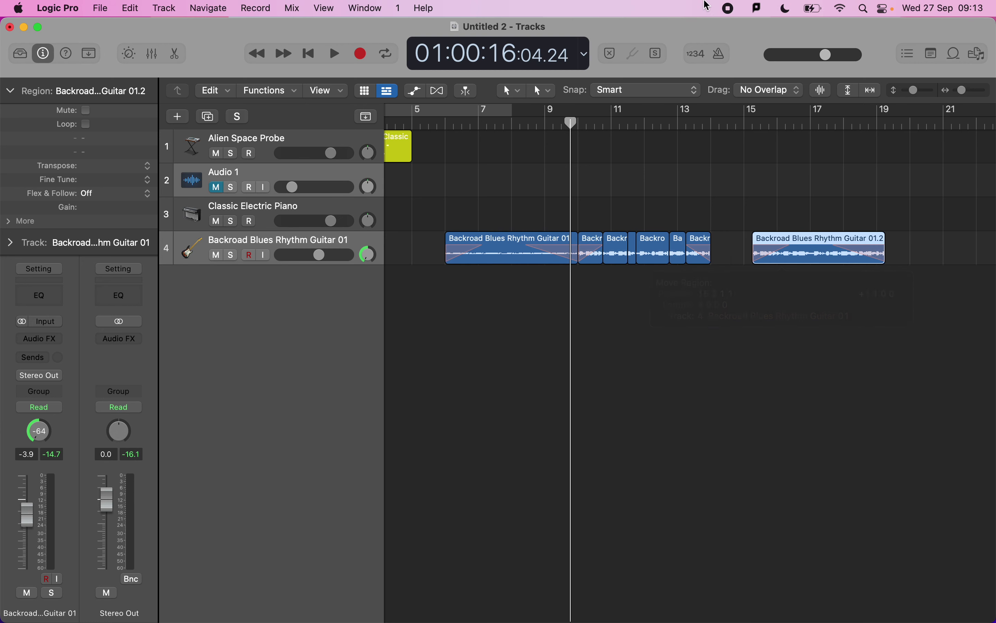
# Step: Move the last guitar region to the start of bar 15 with Smart snapping, setting the playhead there as reference
pyautogui.click(749, 119)
pyautogui.scroll(5, 756, 138)
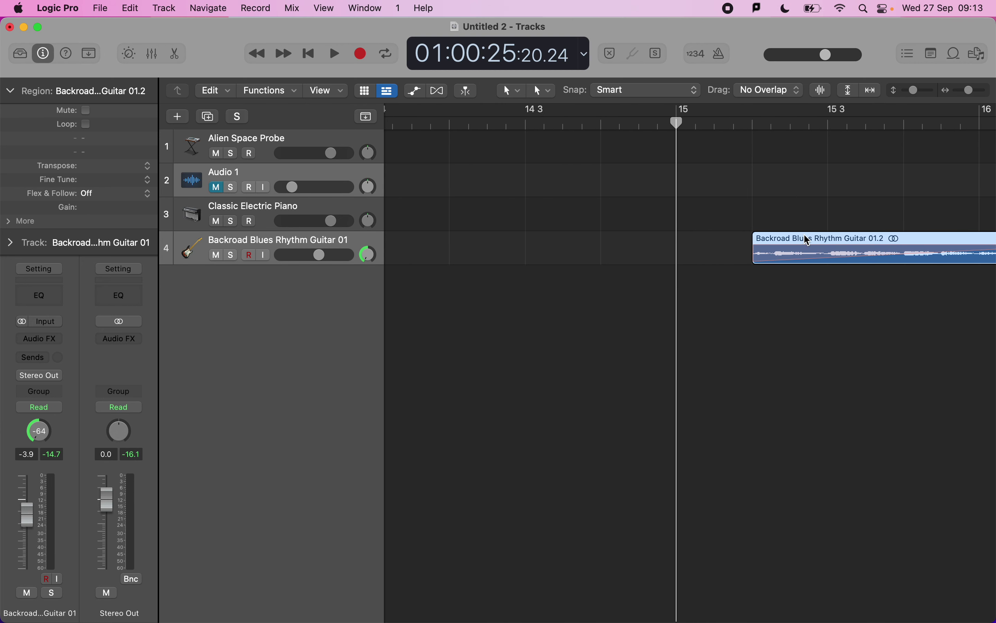
pyautogui.moveTo(809, 241); pyautogui.dragTo(735, 251)
pyautogui.scroll(-5, 725, 255)
# Step: Alternate region snapping between absolute and relative value, leaving Snap Regions to Absolute Value enabled
pyautogui.click(671, 93)
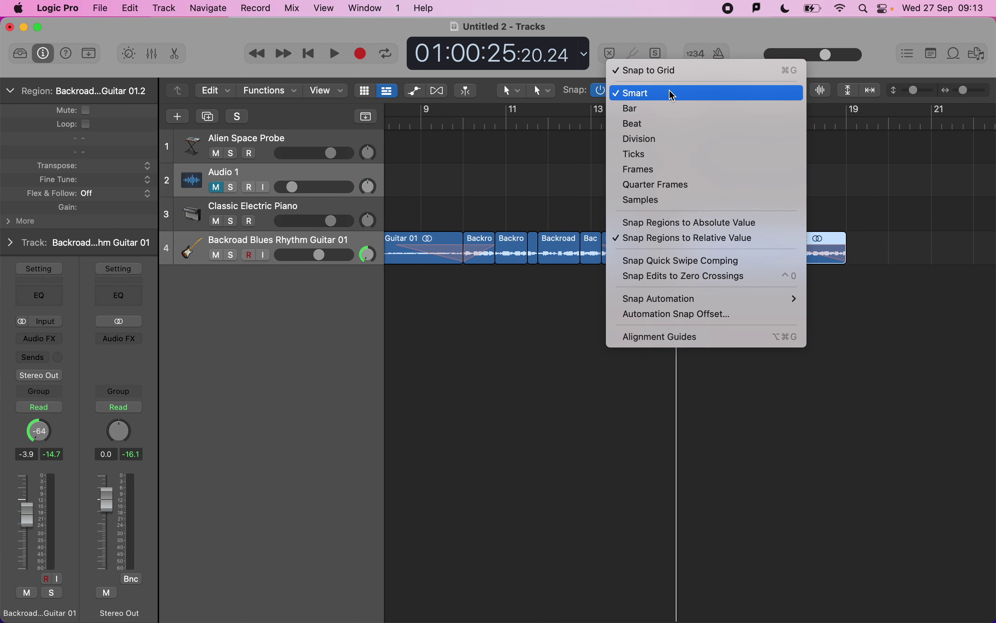
pyautogui.click(693, 222)
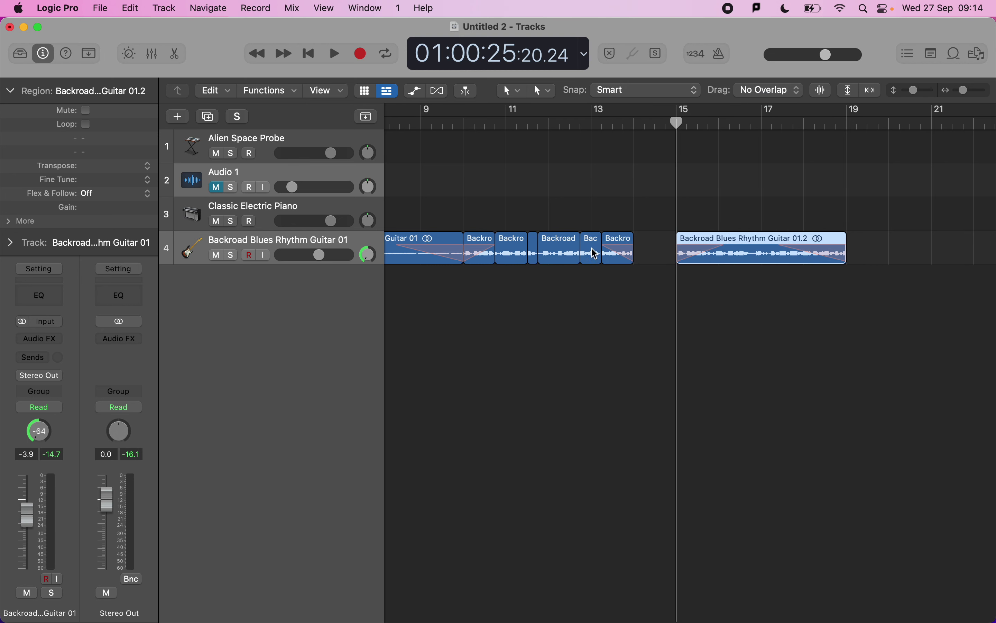
pyautogui.moveTo(595, 253)
pyautogui.mouseDown()
pyautogui.moveTo(653, 258)
pyautogui.moveTo(592, 260)
pyautogui.mouseUp()
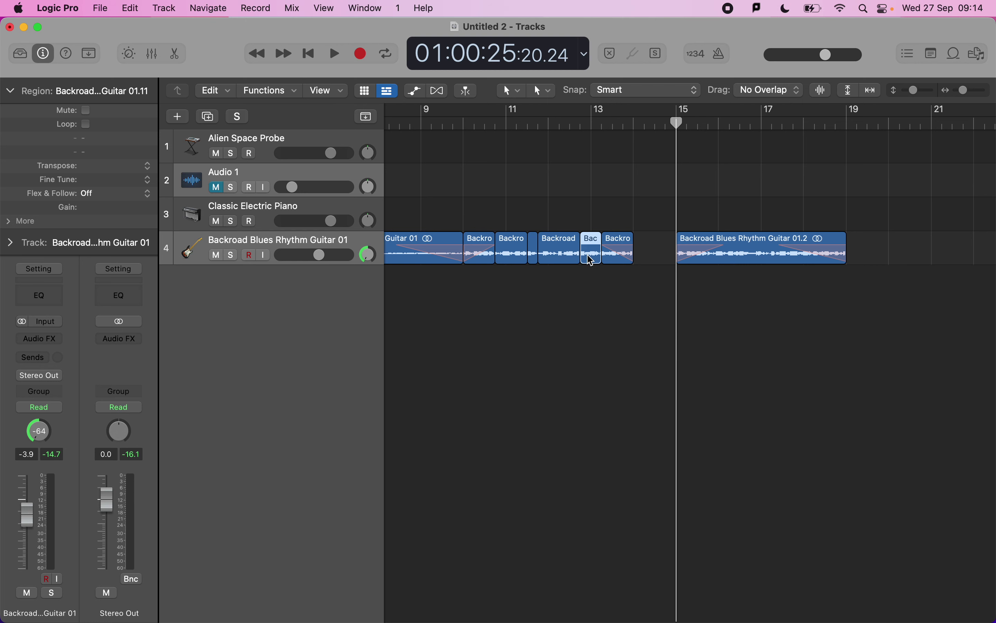
pyautogui.click(648, 94)
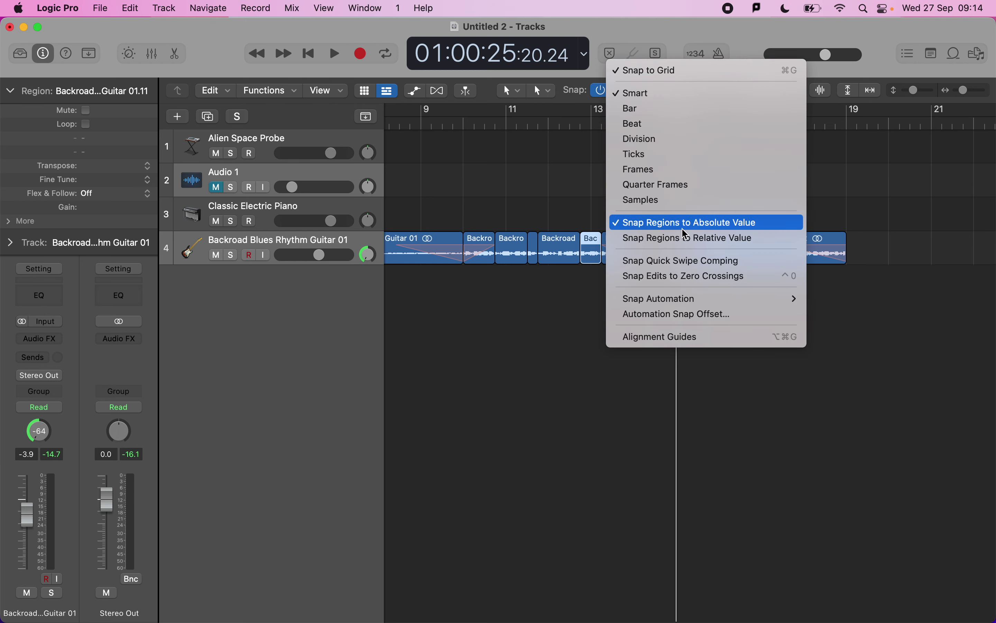
pyautogui.click(688, 241)
pyautogui.click(663, 95)
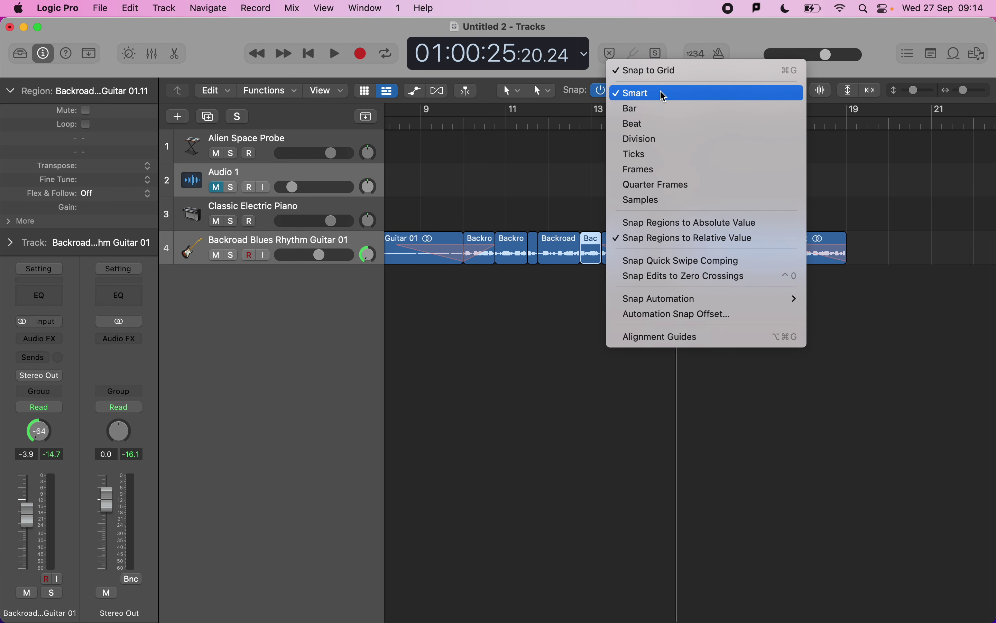
pyautogui.click(680, 225)
# Step: Set the snap resolution to Samples, return it to Smart, and deselect all regions
pyautogui.click(663, 94)
pyautogui.click(803, 201)
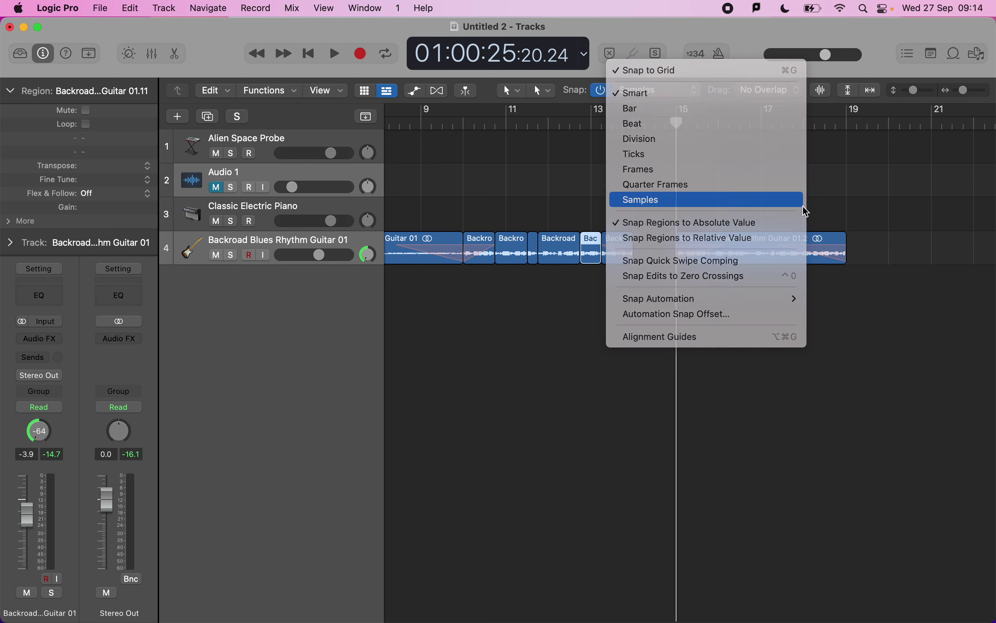
pyautogui.click(663, 94)
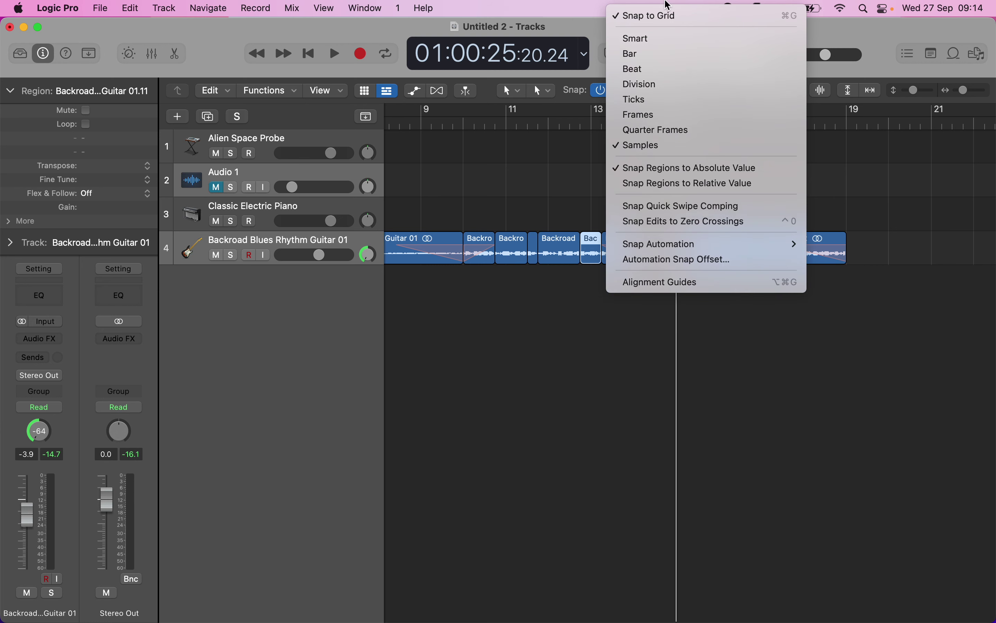
pyautogui.click(661, 38)
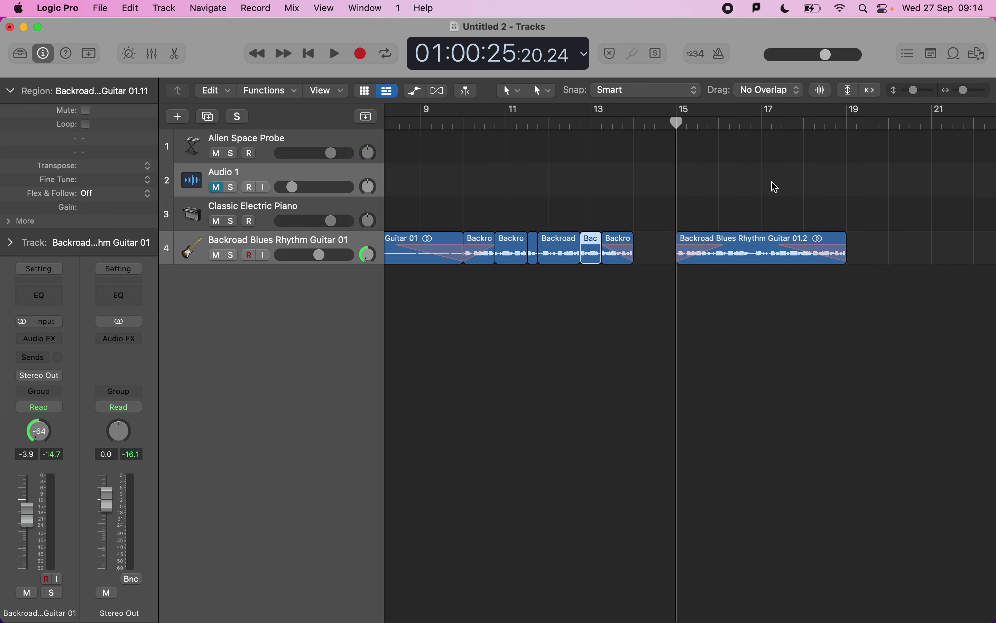
pyautogui.click(774, 184)
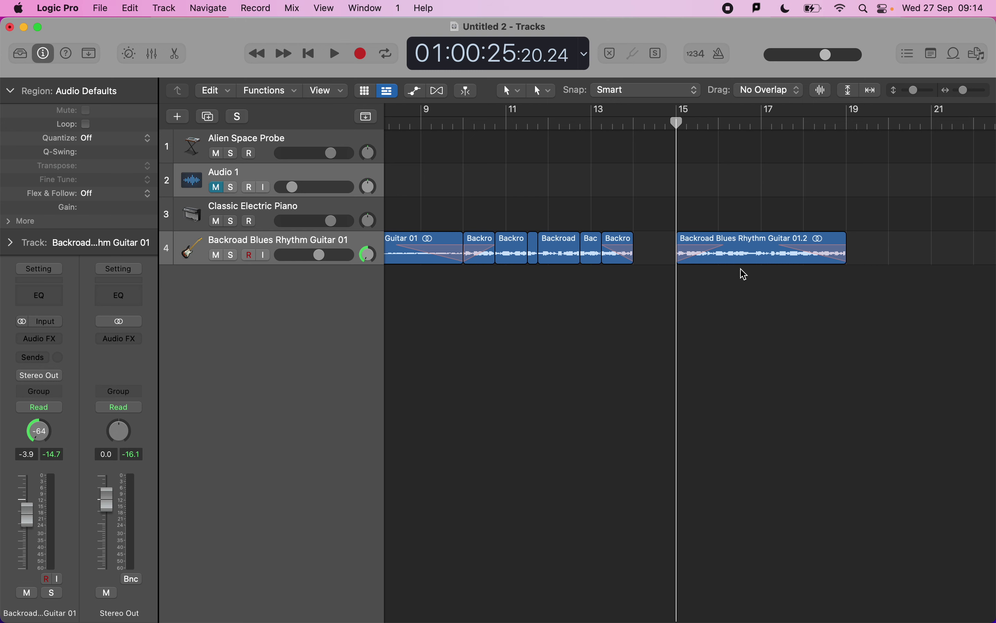
# Step: Copy a short cut guitar piece twice to bar 21 on its track, overlapping the second copy onto the first at beat 4
pyautogui.moveTo(564, 259); pyautogui.dragTo(906, 260)
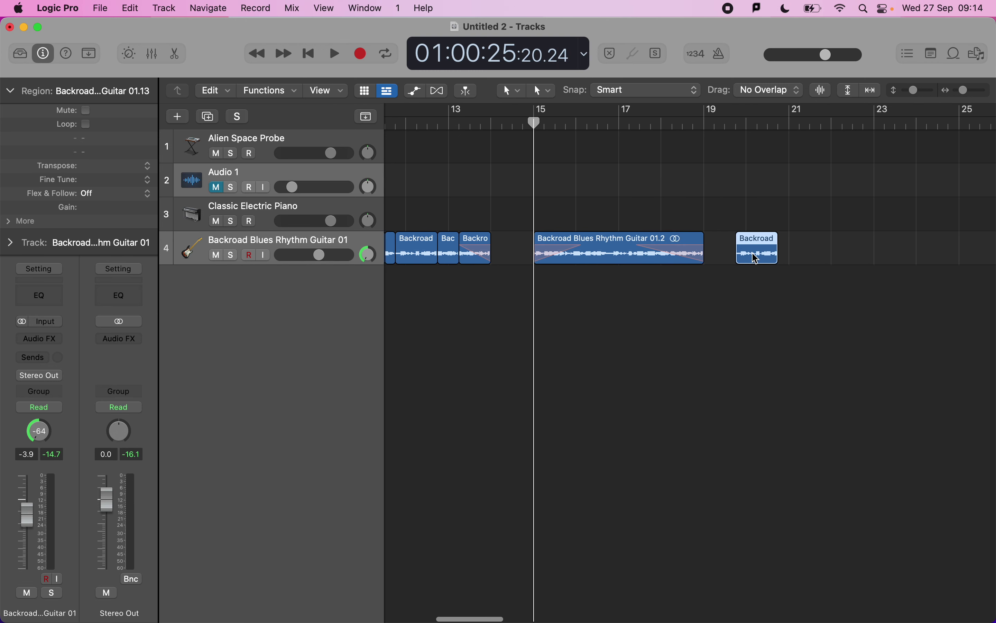
pyautogui.moveTo(756, 255); pyautogui.dragTo(881, 258)
pyautogui.moveTo(753, 253); pyautogui.dragTo(806, 252)
pyautogui.click(888, 257)
pyautogui.moveTo(888, 258); pyautogui.dragTo(852, 261)
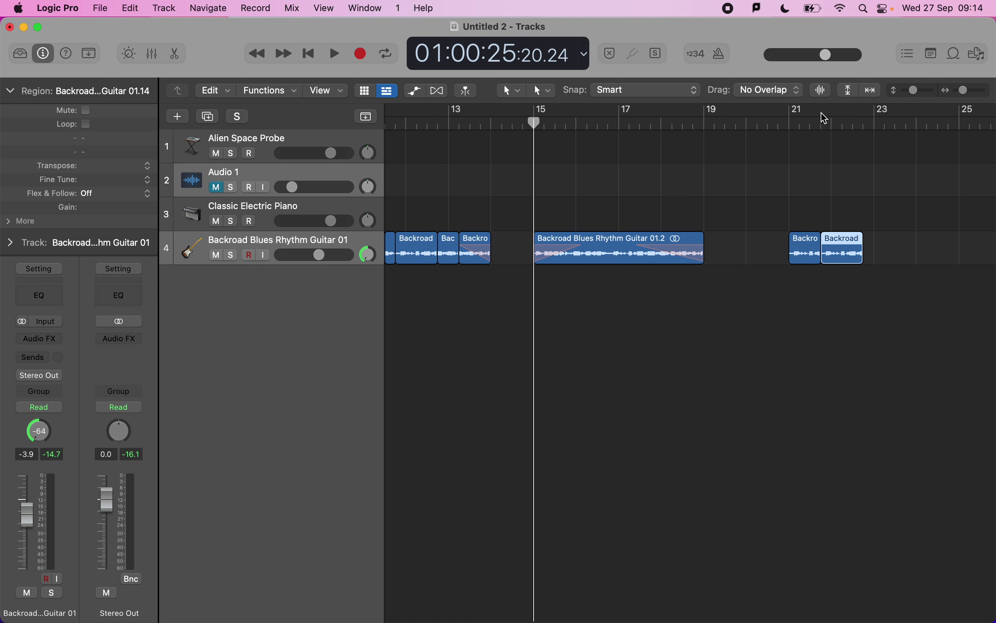
# Step: Set the playhead at bar 22 and arrange the two short guitar copies end to end so they meet there
pyautogui.click(824, 124)
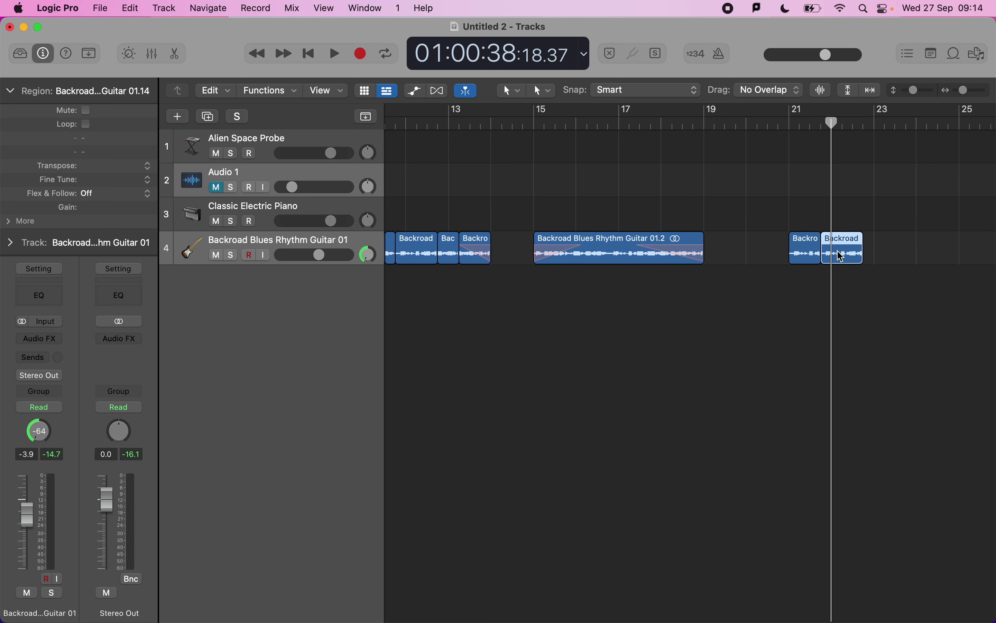
pyautogui.click(817, 255)
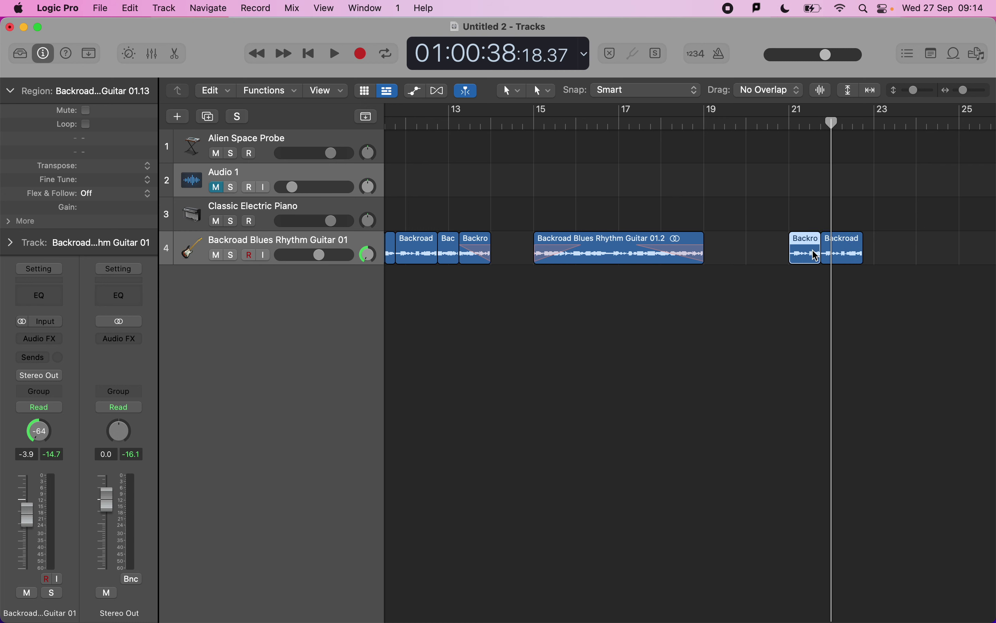
pyautogui.moveTo(834, 254)
pyautogui.mouseDown()
pyautogui.moveTo(843, 255)
pyautogui.moveTo(830, 255)
pyautogui.mouseUp()
# Step: Set the drag mode to X-Fade and overlap the second guitar copy onto the first from beat 4 of bar 21
pyautogui.click(772, 98)
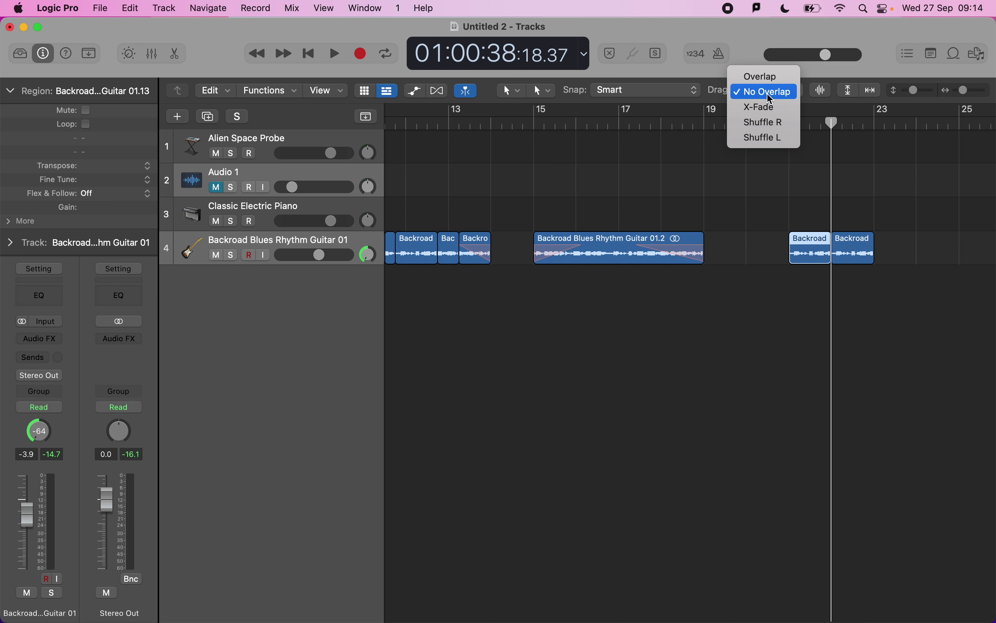
pyautogui.click(764, 107)
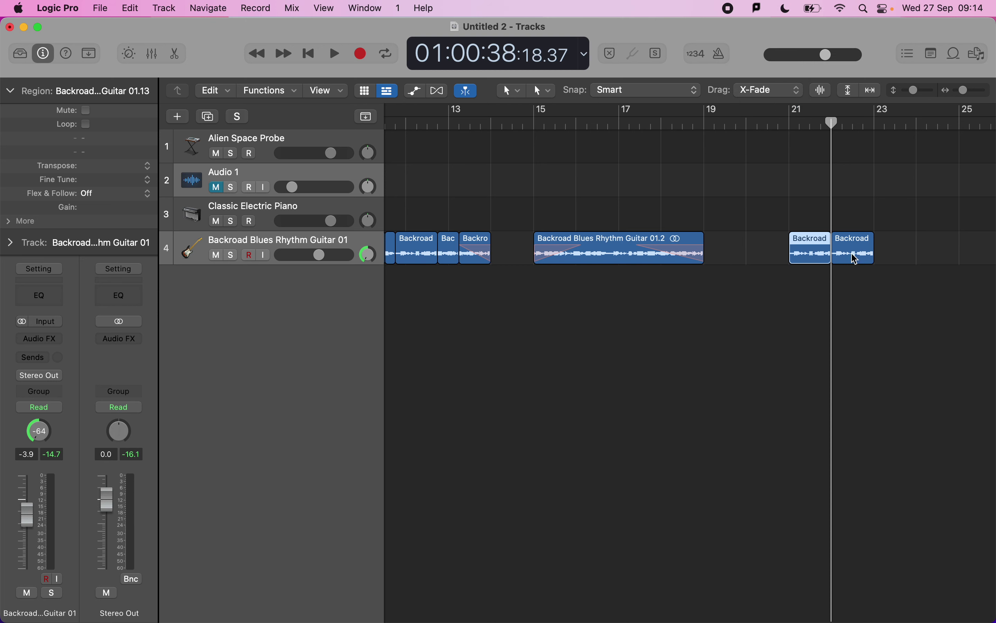
pyautogui.moveTo(854, 255); pyautogui.dragTo(825, 257)
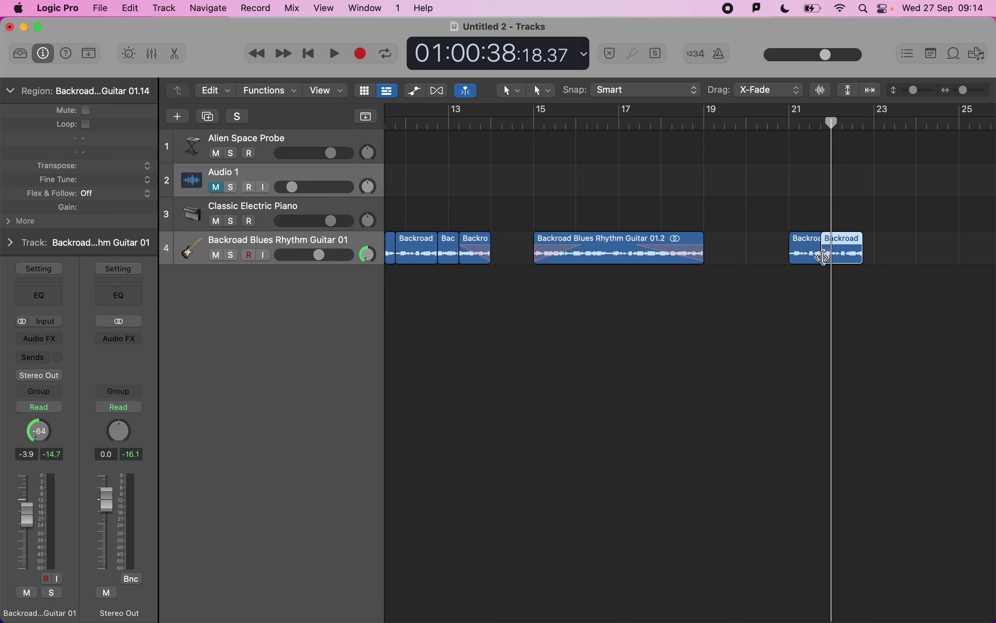
pyautogui.scroll(6, 826, 258)
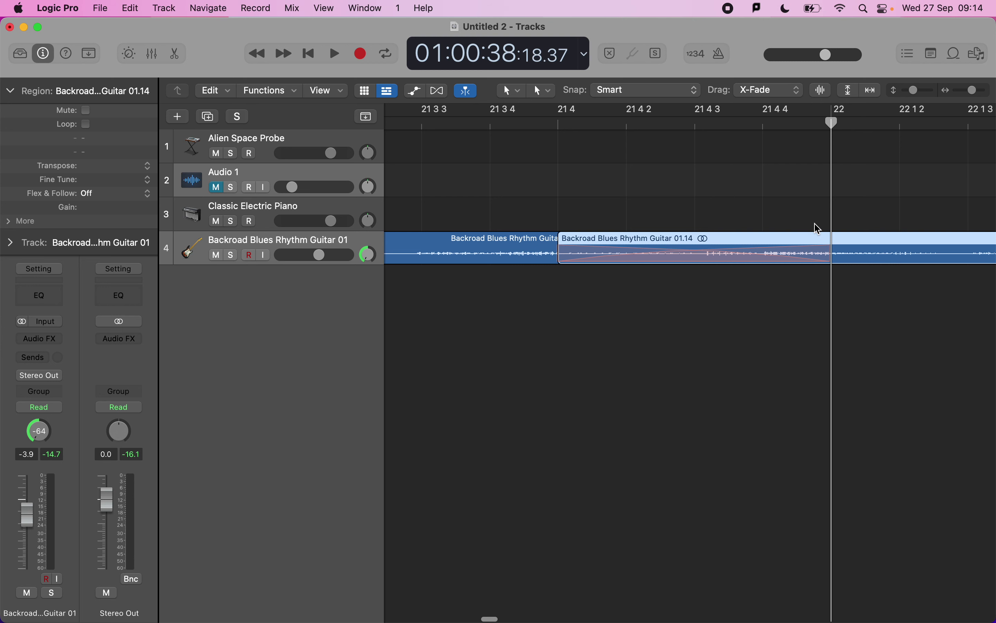
pyautogui.scroll(-6, 819, 228)
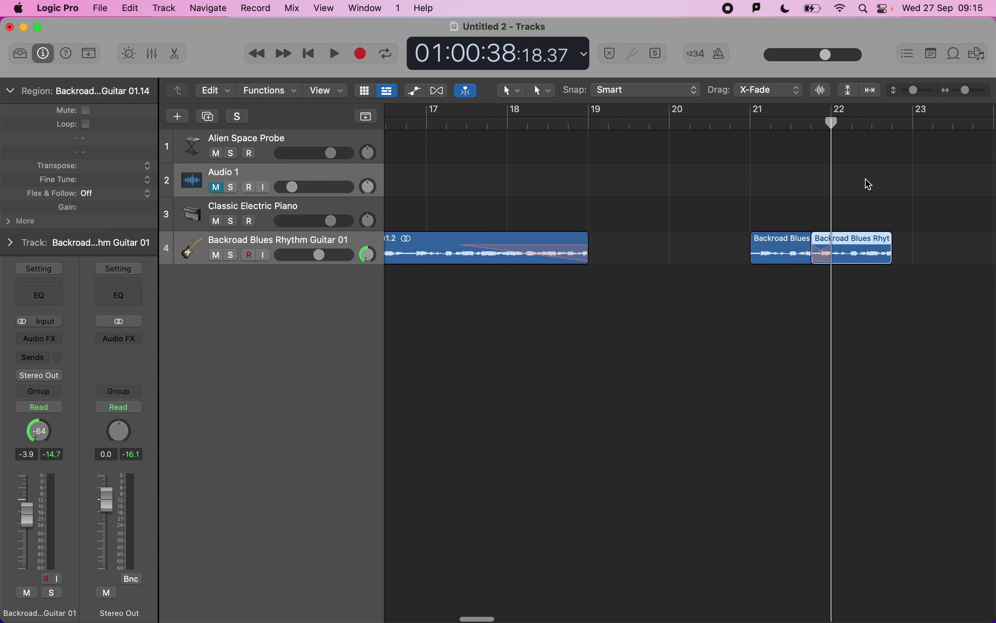
# Step: Enlarge the tracks with the vertical and horizontal zoom around bar 22 and select the first crossfaded guitar piece
pyautogui.press('super+Left')
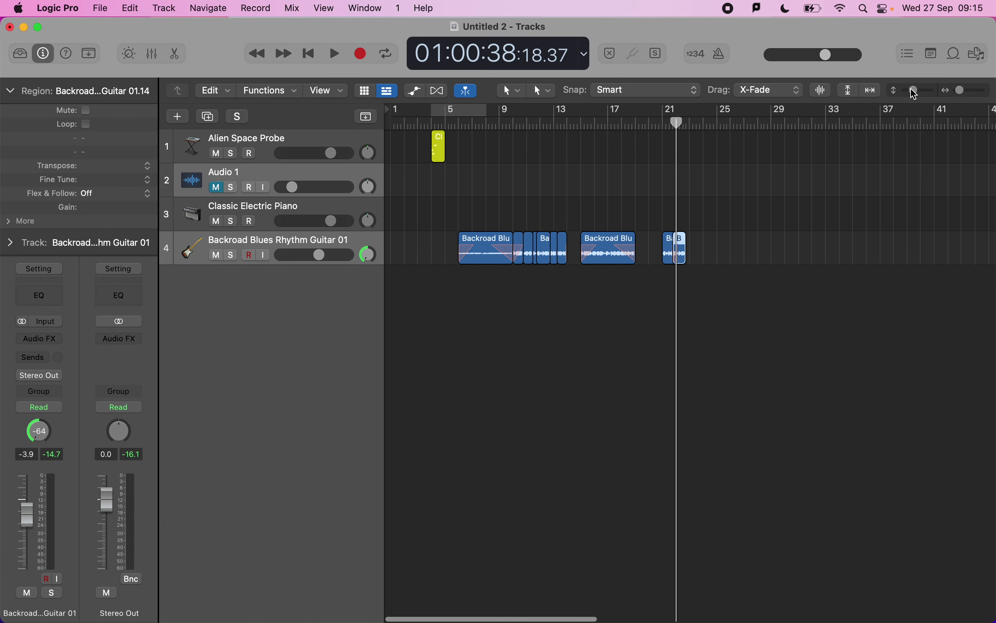
pyautogui.moveTo(916, 95); pyautogui.dragTo(972, 91)
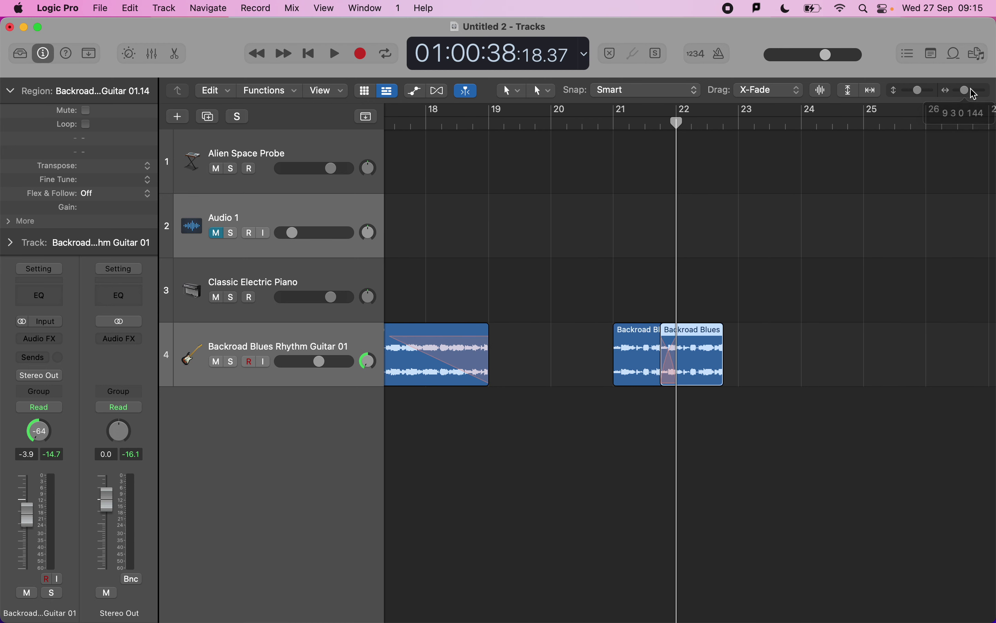
pyautogui.click(641, 353)
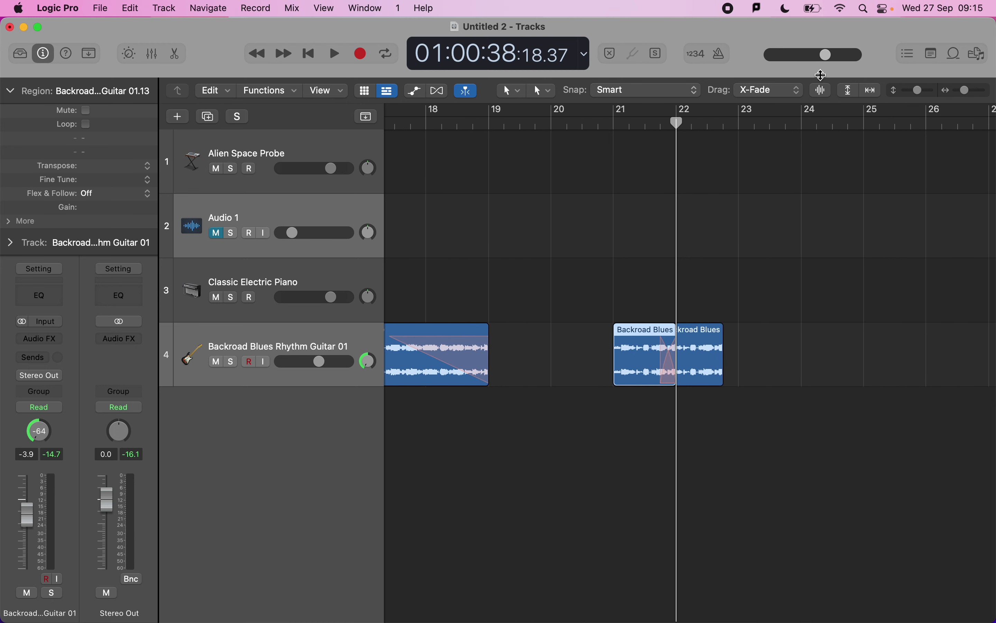
# Step: Toggle waveform zoom, leave it enabled to enlarge the audio waveforms, and deselect the regions
pyautogui.click(824, 92)
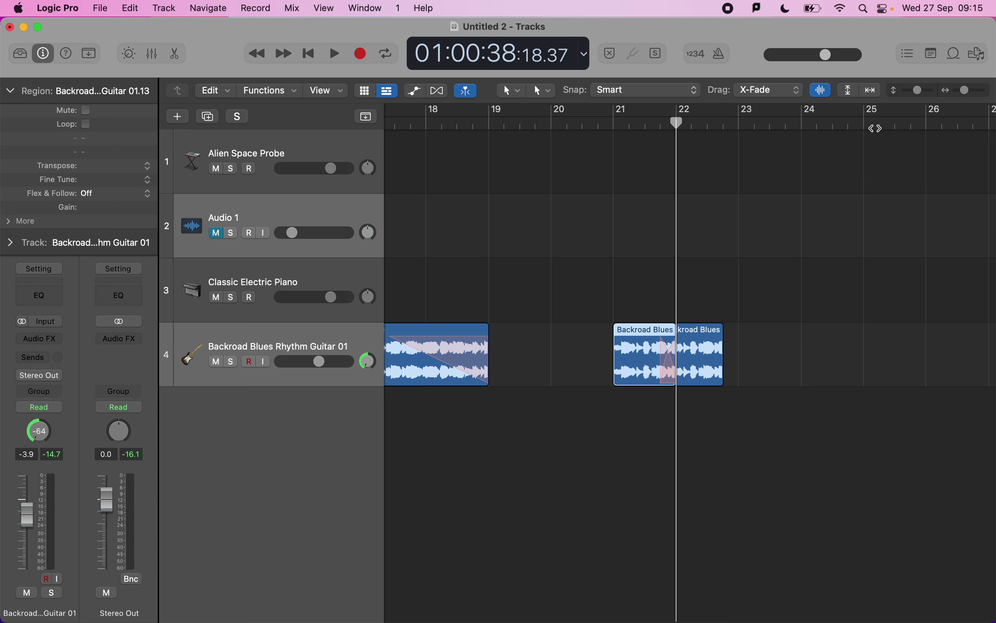
pyautogui.click(824, 91)
pyautogui.moveTo(827, 94)
pyautogui.mouseDown()
pyautogui.moveTo(823, 38)
pyautogui.moveTo(823, 100)
pyautogui.moveTo(845, 21)
pyautogui.moveTo(822, 85)
pyautogui.moveTo(830, 138)
pyautogui.moveTo(826, 33)
pyautogui.moveTo(834, 21)
pyautogui.moveTo(825, 102)
pyautogui.mouseUp()
pyautogui.click(801, 325)
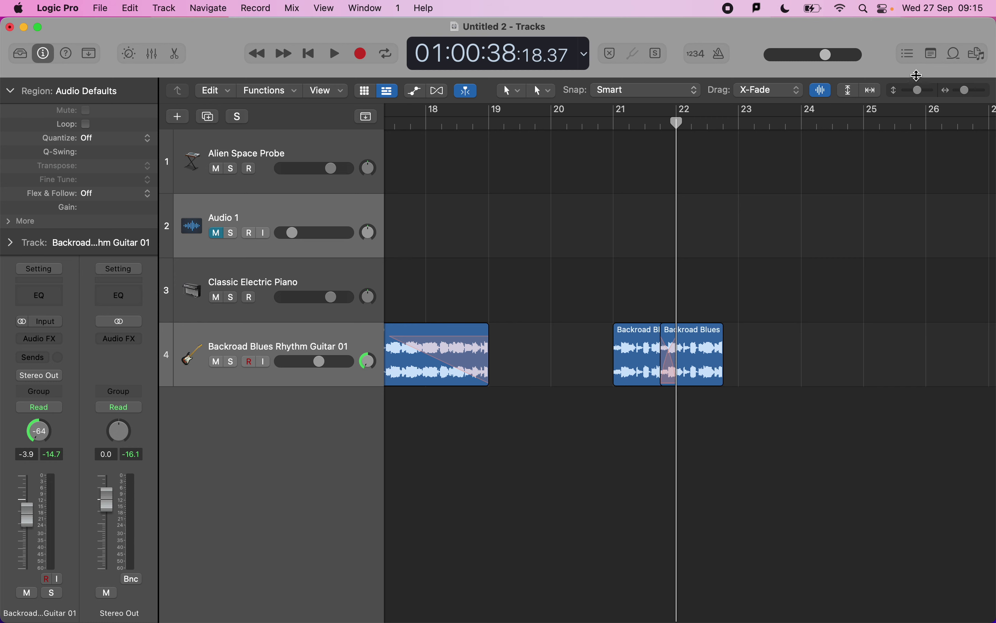
# Step: Reduce the track height and move a short piece of the cut guitar region to bar 28 on the same track
pyautogui.click(966, 93)
pyautogui.moveTo(967, 92); pyautogui.dragTo(909, 91)
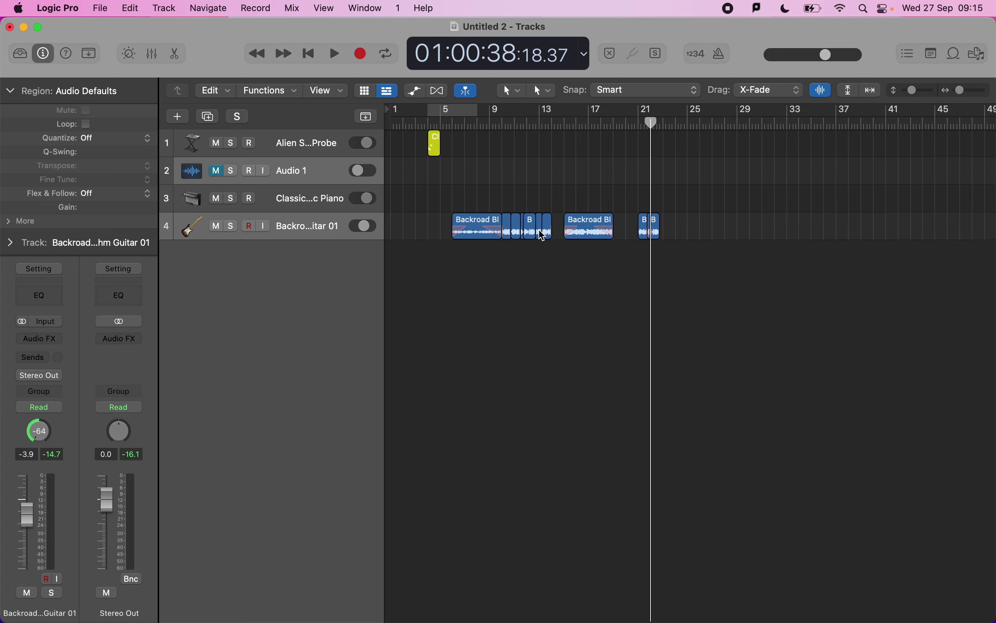
pyautogui.moveTo(543, 236); pyautogui.dragTo(730, 227)
pyautogui.scroll(6, 733, 231)
pyautogui.click(762, 307)
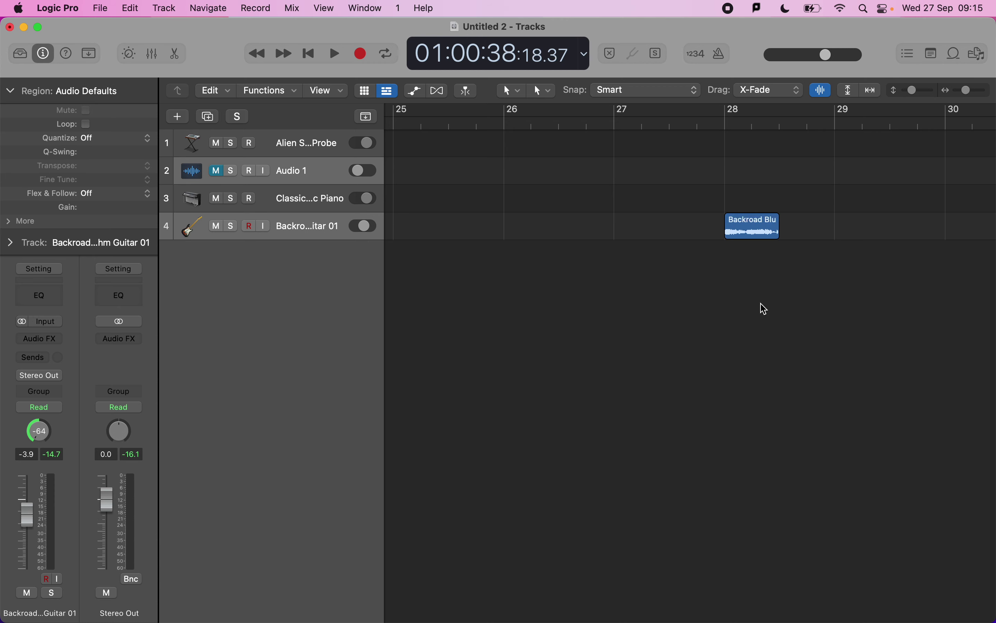
# Step: Hide and show the Inspector, then collapse and expand its Region section
pyautogui.click(49, 53)
pyautogui.click(50, 53)
pyautogui.click(11, 91)
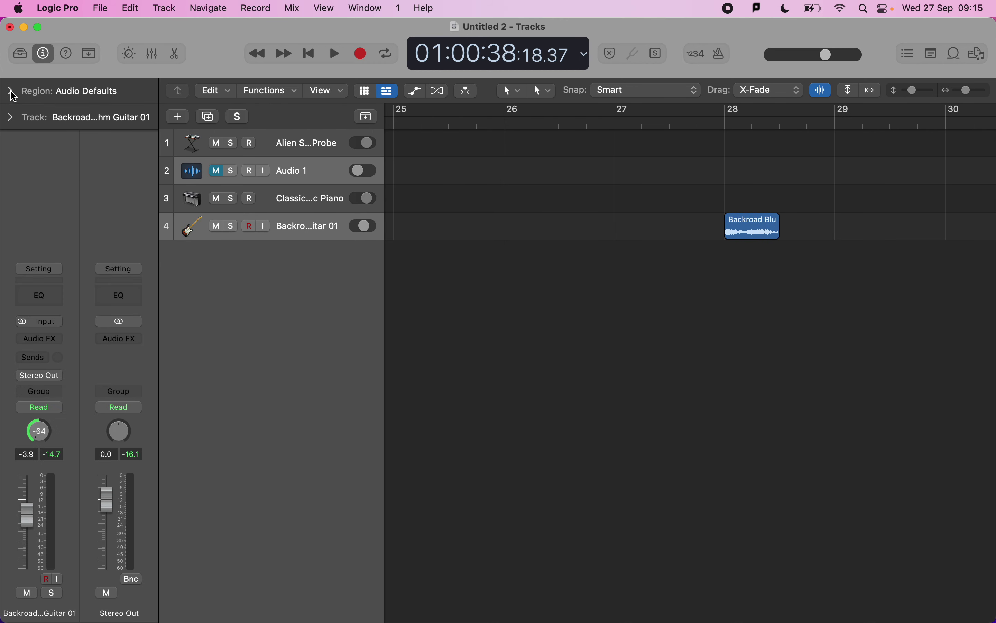
pyautogui.click(10, 91)
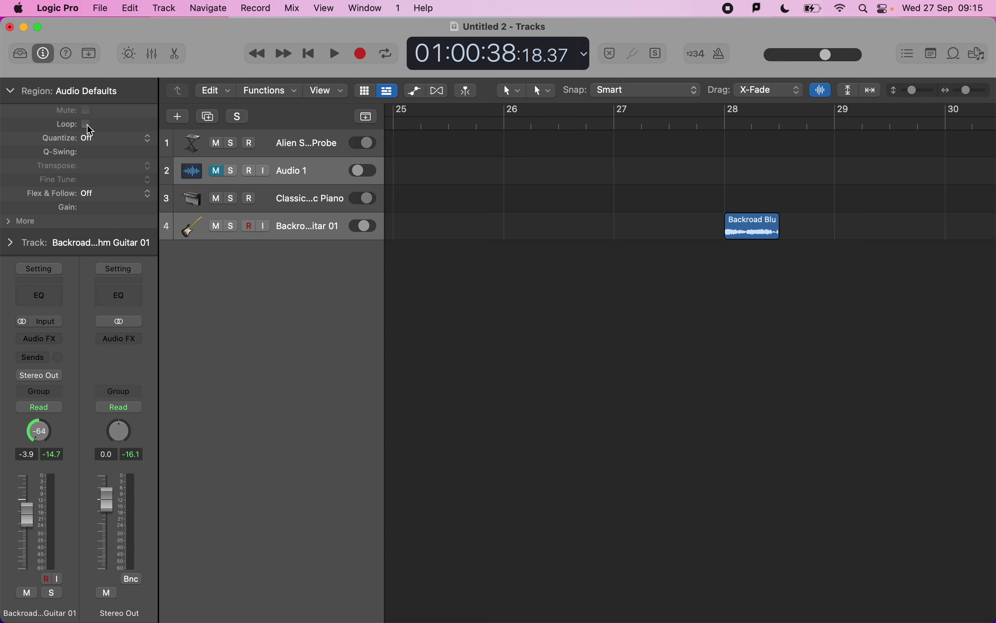
# Step: Select the guitar piece at bar 28 and switch its Loop and Mute settings on and off again
pyautogui.click(741, 231)
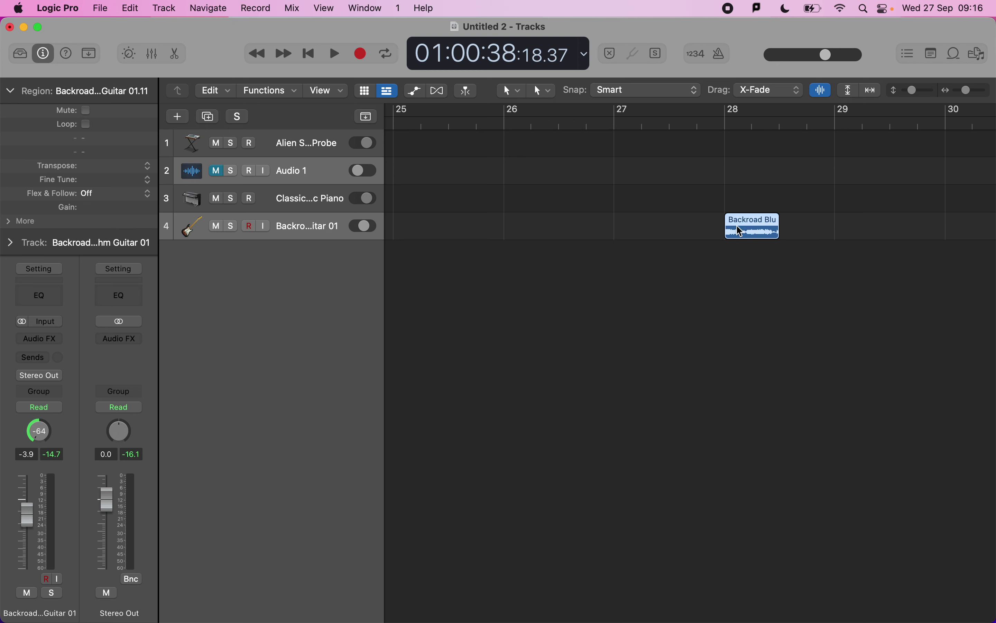
pyautogui.click(86, 123)
pyautogui.click(86, 124)
pyautogui.click(87, 110)
pyautogui.click(86, 110)
# Step: Transpose the guitar piece at bar 28 by +2 and play it back from bar 28
pyautogui.moveTo(93, 170)
pyautogui.mouseDown()
pyautogui.moveTo(97, 179)
pyautogui.moveTo(94, 164)
pyautogui.mouseUp()
pyautogui.click(725, 123)
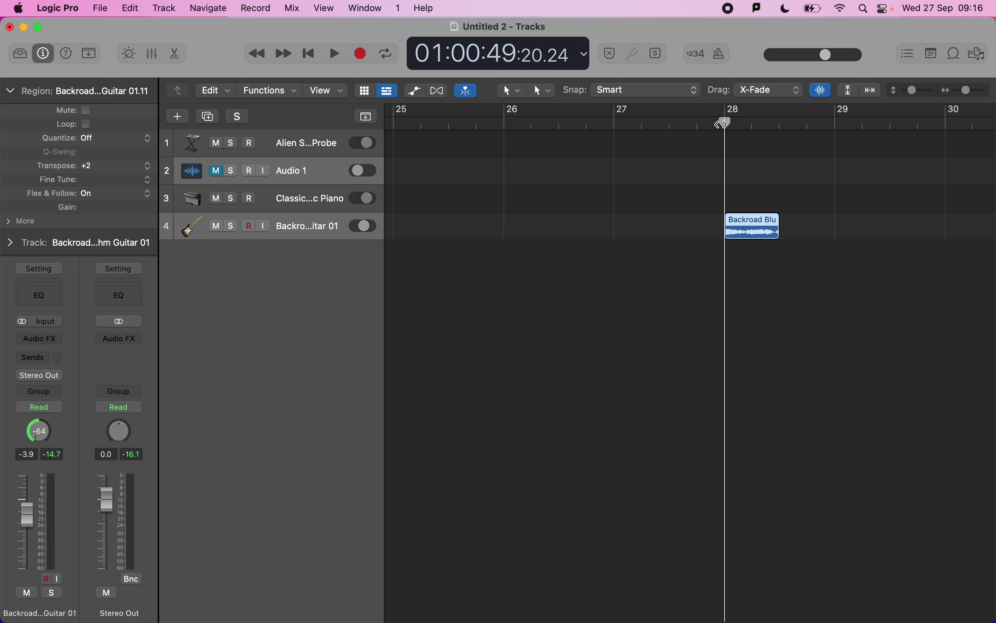
pyautogui.press('space')
pyautogui.press('space')
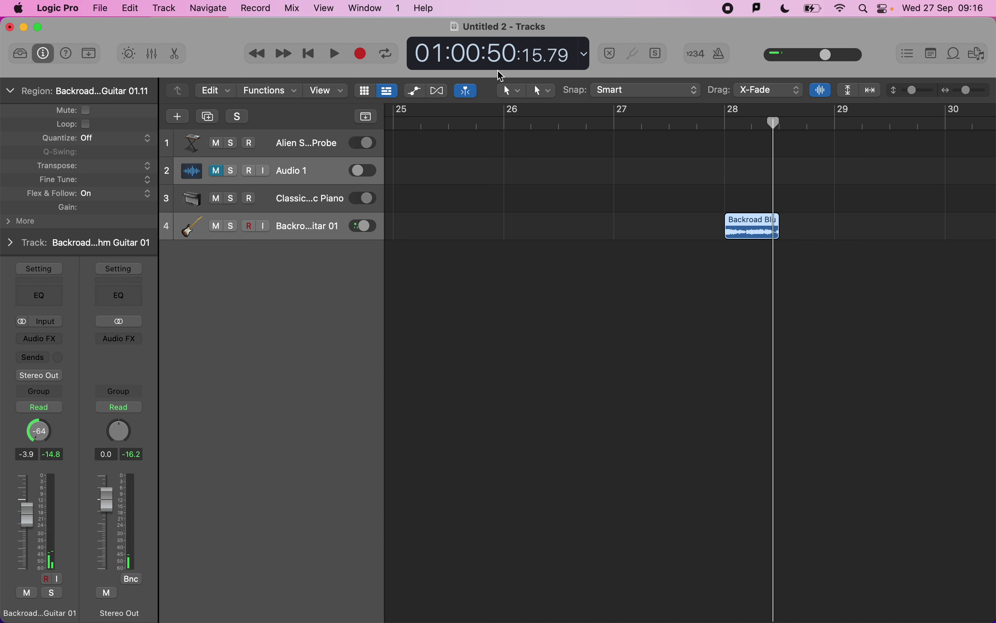
# Step: Play the guitar piece from bar 28 without transposition for comparison
pyautogui.click(721, 122)
pyautogui.press('space')
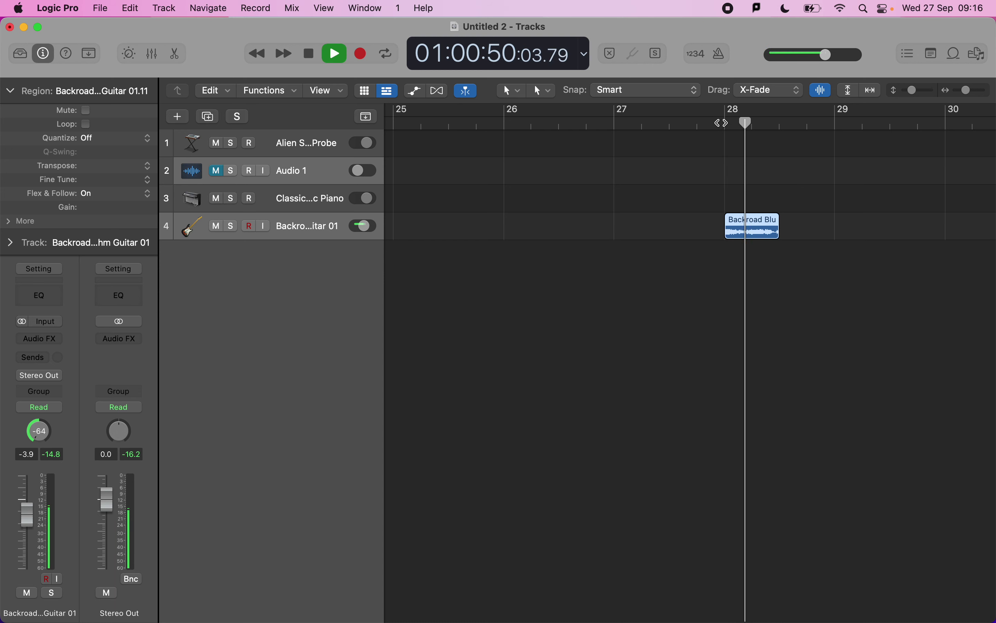
pyautogui.press('space')
# Step: Set the guitar piece's transposition to -2 and play it back from bar 28
pyautogui.click(109, 169)
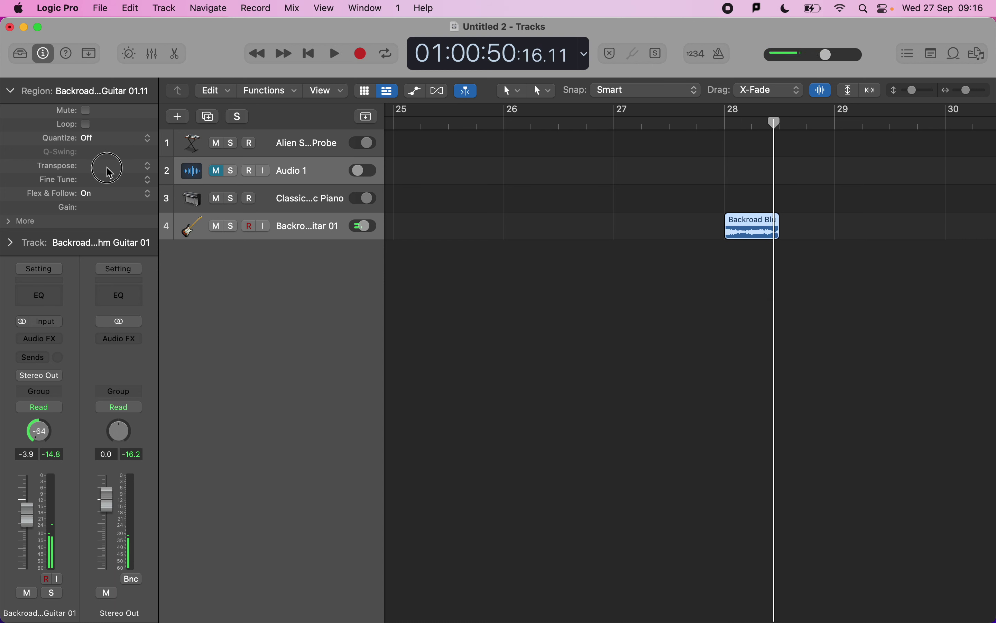
pyautogui.moveTo(108, 169)
pyautogui.mouseDown()
pyautogui.moveTo(107, 184)
pyautogui.moveTo(105, 172)
pyautogui.mouseUp()
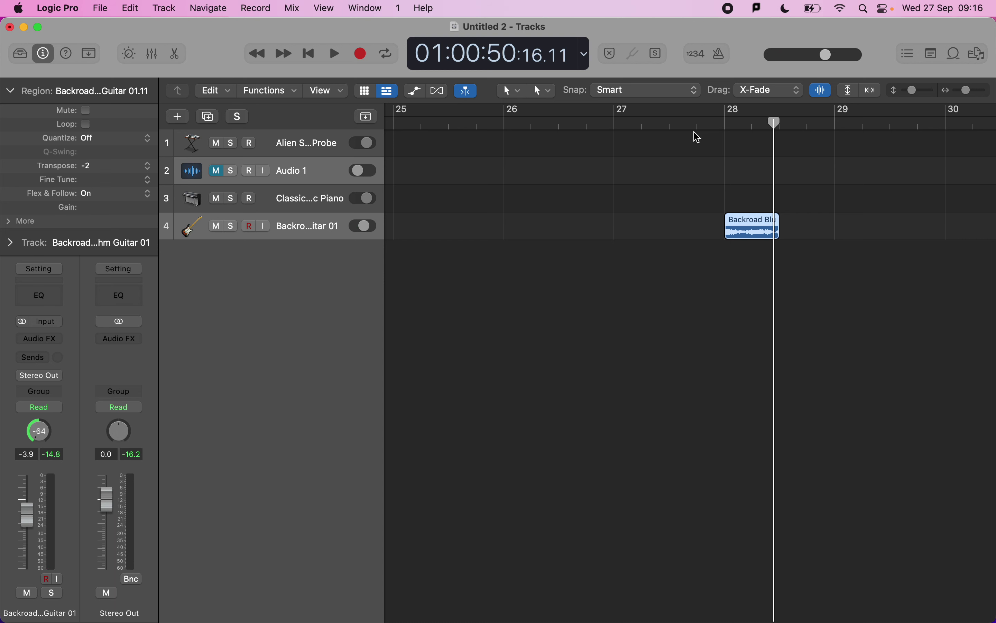
pyautogui.doubleClick(729, 122)
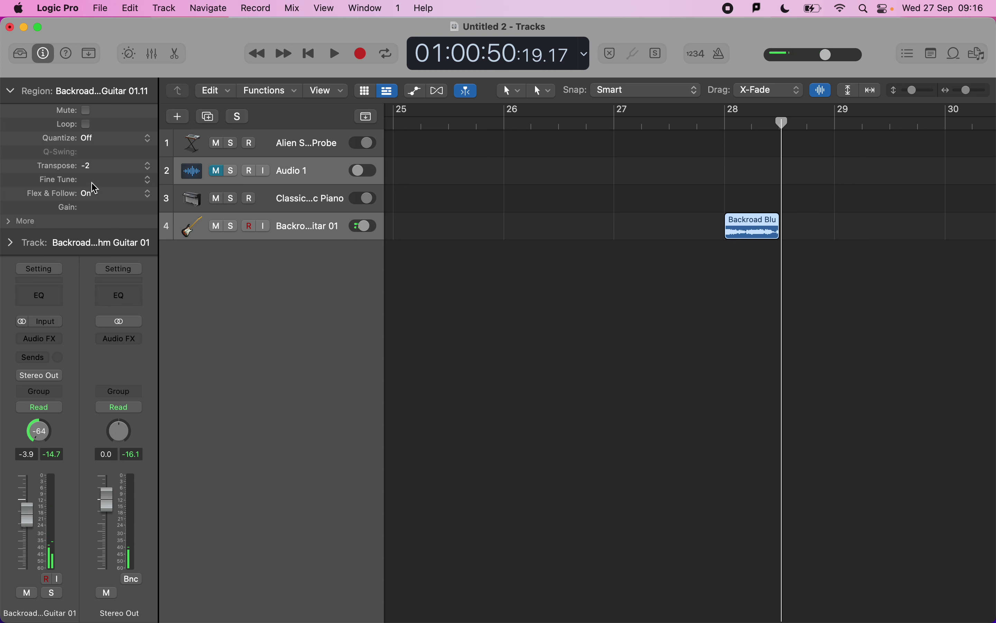
pyautogui.moveTo(94, 188)
pyautogui.click(93, 193)
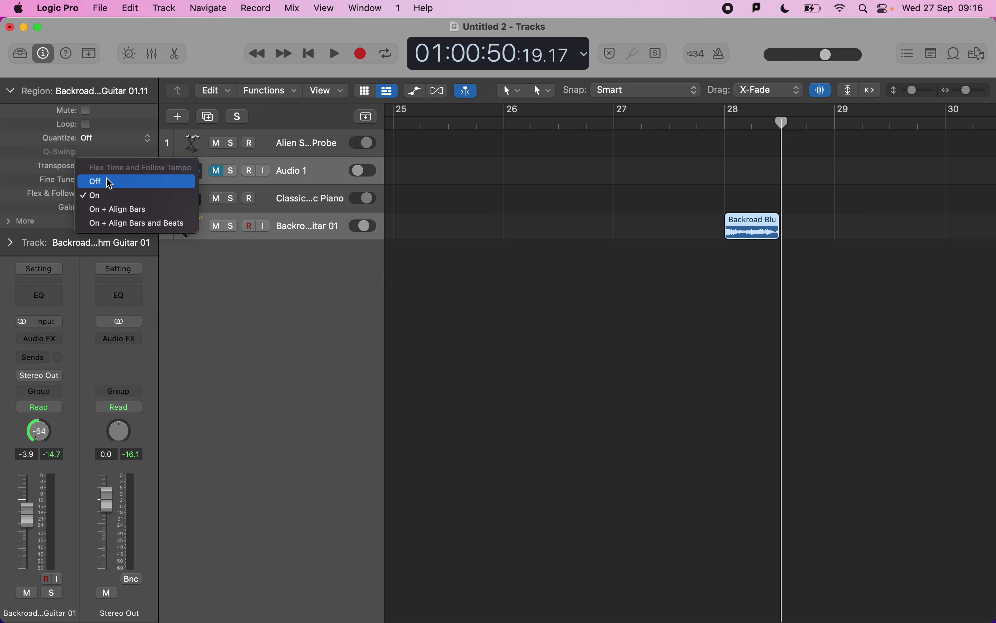
pyautogui.click(488, 289)
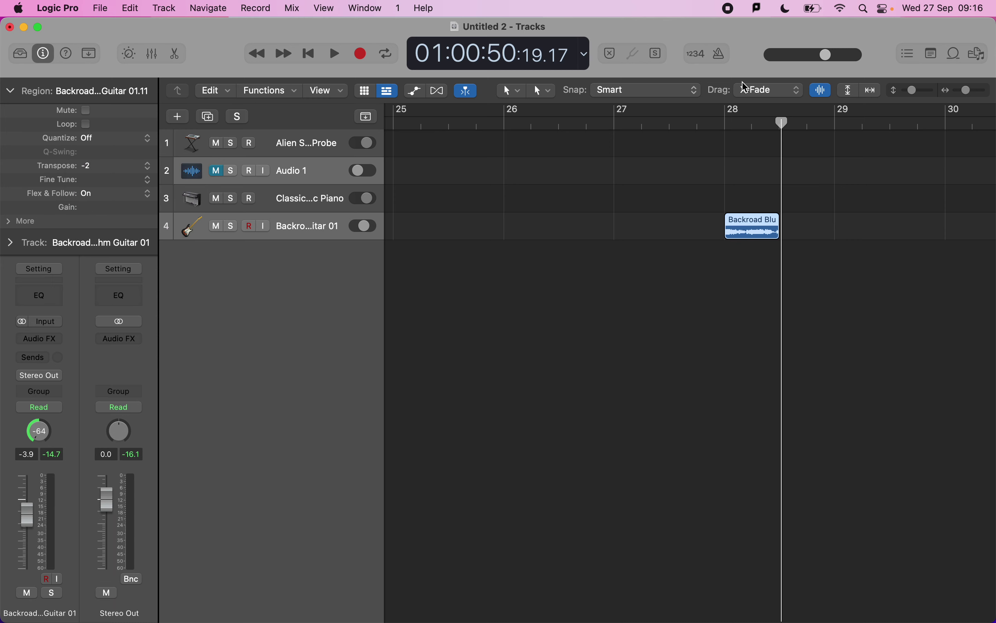
# Step: Set a cycle range over the guitar piece at bar 28 and play it back
pyautogui.moveTo(727, 109); pyautogui.dragTo(780, 111)
pyautogui.press('space')
pyautogui.press('space')
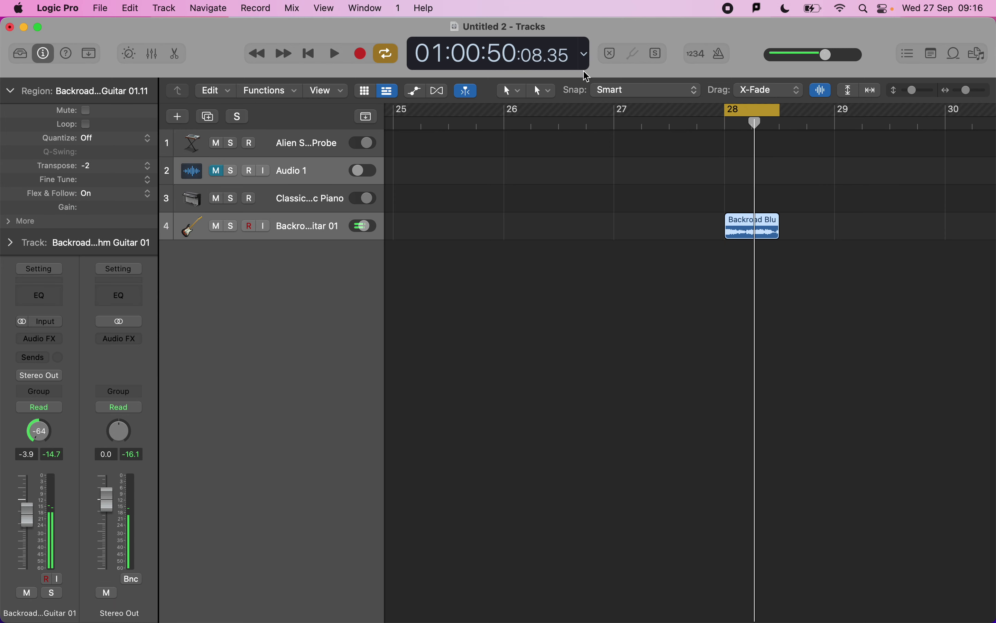
# Step: Switch the display to Beats & Project, set the tempo to 102 and play the cycled guitar piece
pyautogui.click(587, 50)
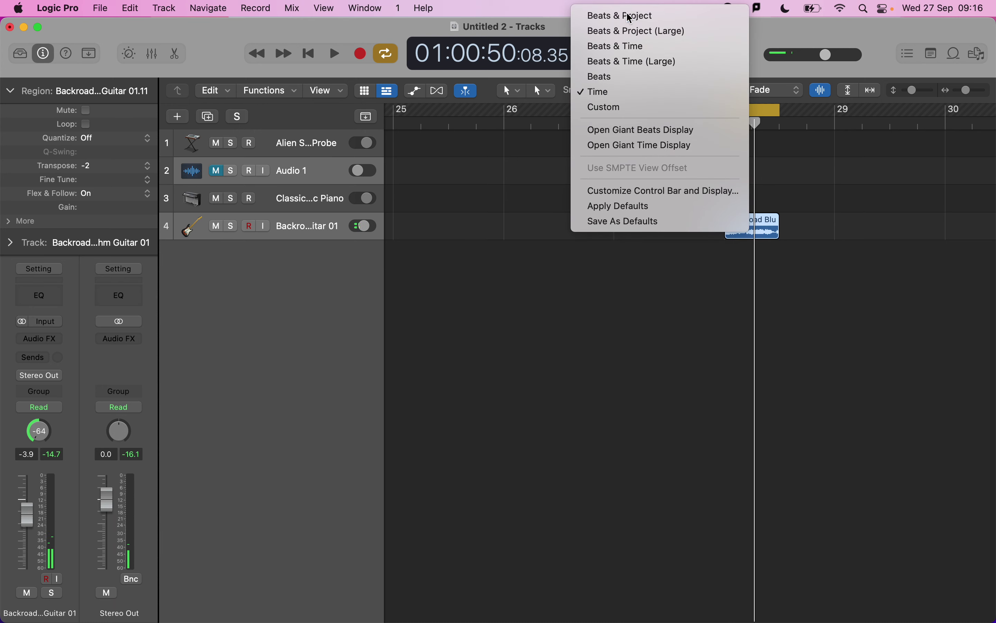
pyautogui.click(629, 16)
pyautogui.moveTo(513, 50); pyautogui.dragTo(515, 117)
pyautogui.press('space')
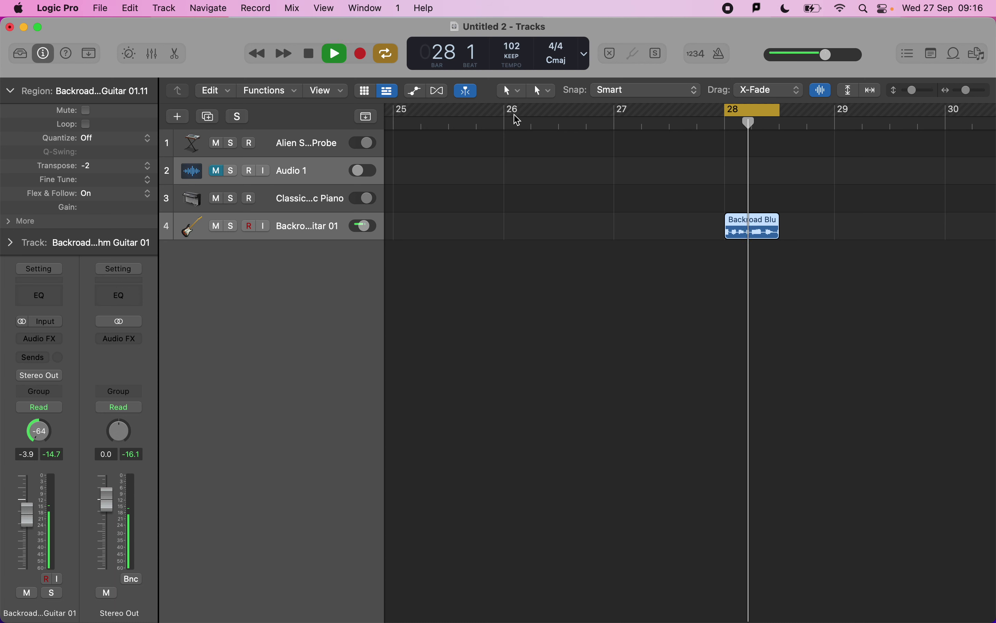
pyautogui.press('space')
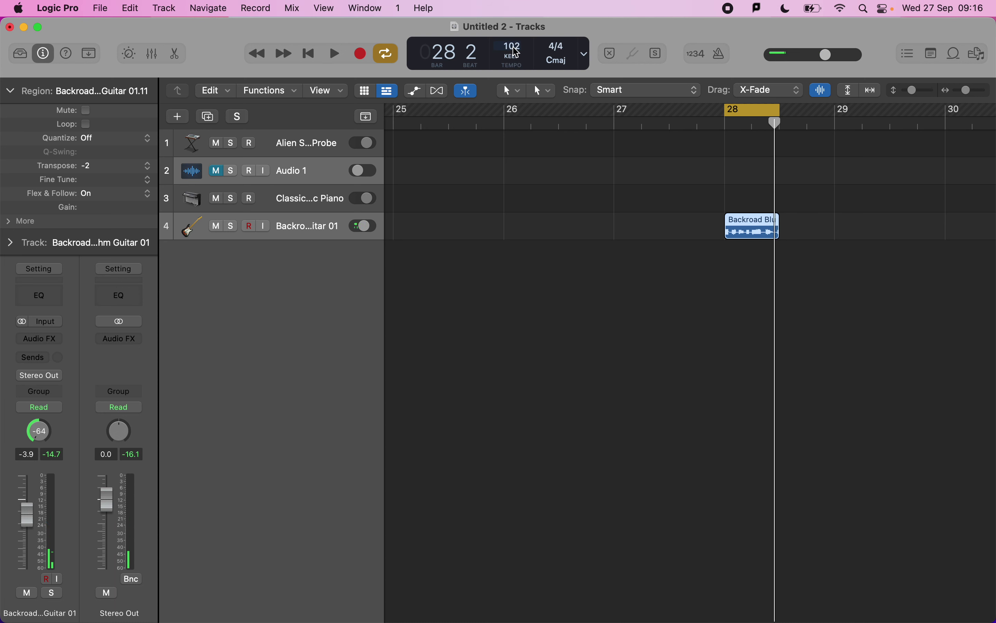
# Step: Set the guitar piece's Flex & Follow to Off and play it back at the project tempo
pyautogui.click(85, 196)
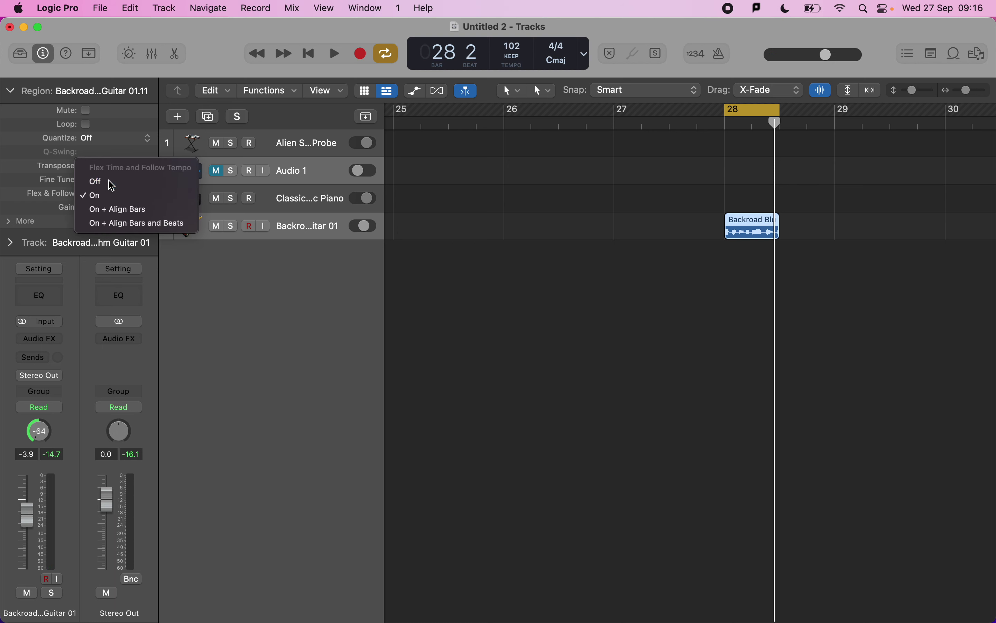
pyautogui.click(109, 182)
pyautogui.press('space')
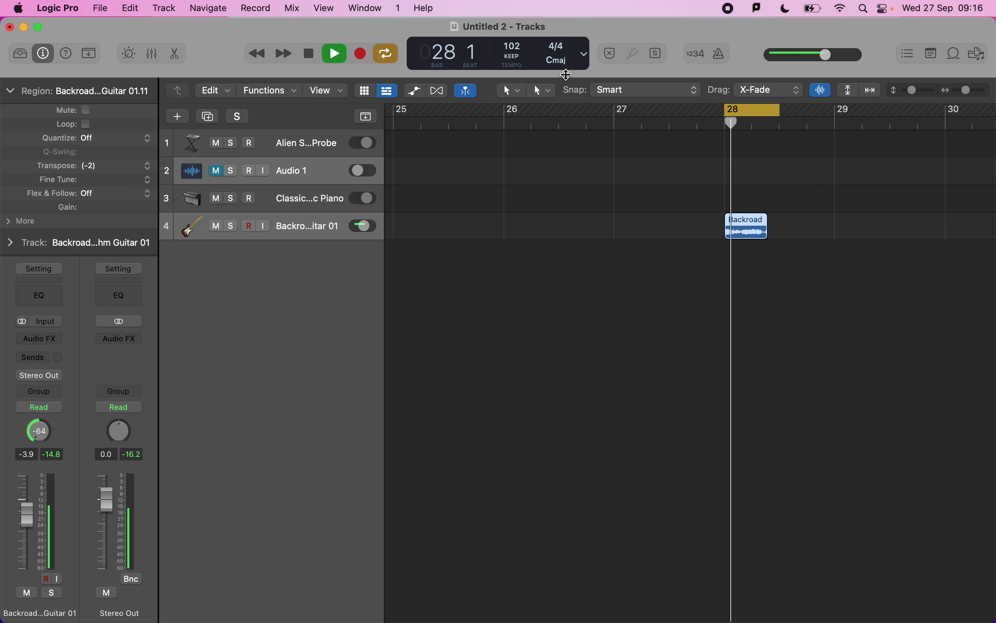
pyautogui.press('space')
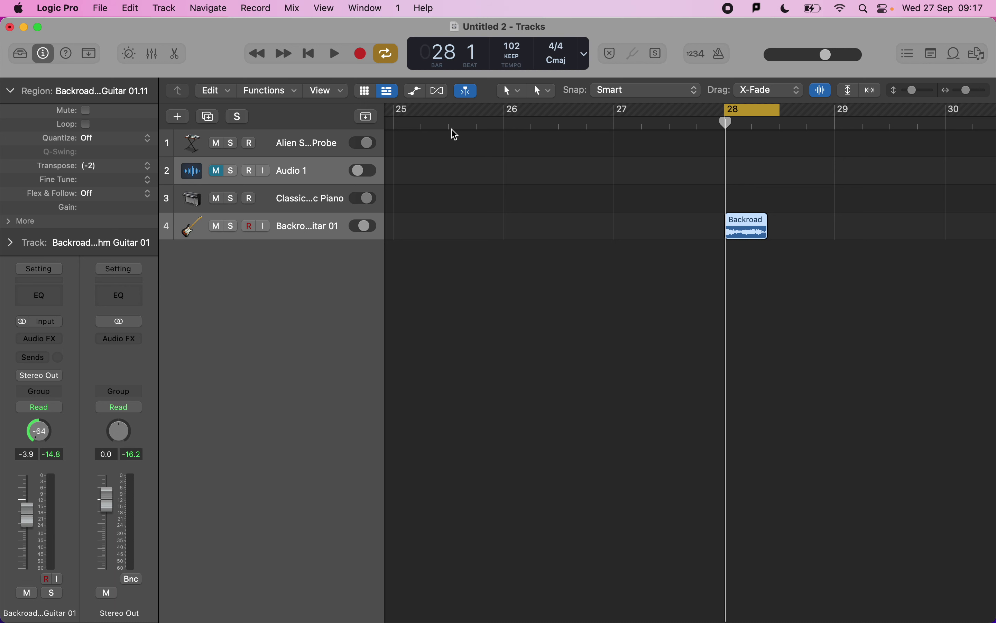
# Step: Set the guitar piece's gain to +0.1 dB and its fade-in to 98
pyautogui.moveTo(109, 219)
pyautogui.mouseDown()
pyautogui.moveTo(111, 266)
pyautogui.moveTo(100, 205)
pyautogui.moveTo(105, 217)
pyautogui.mouseUp()
pyautogui.click(7, 223)
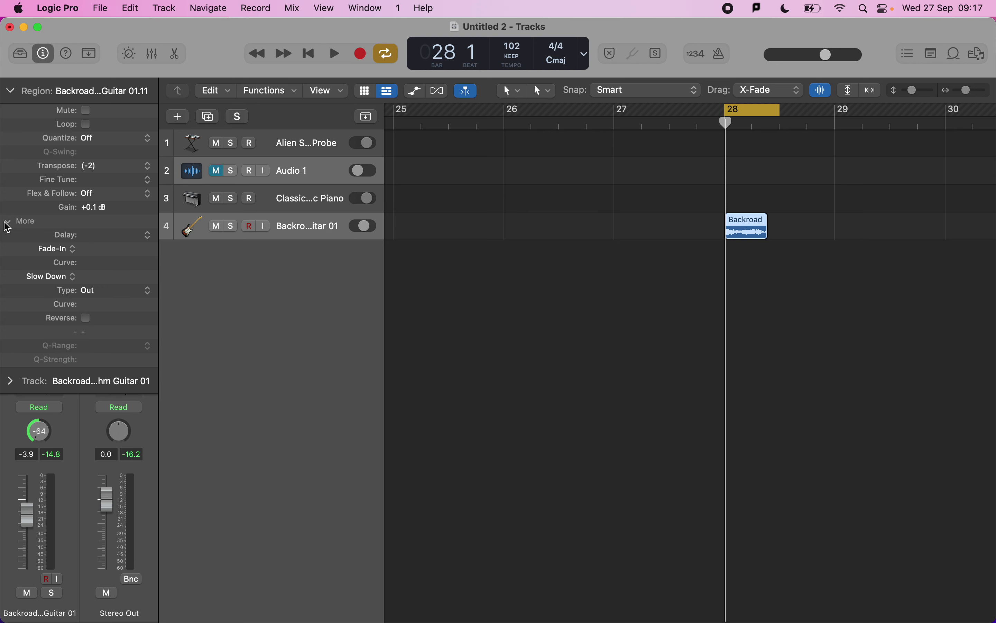
pyautogui.moveTo(106, 253); pyautogui.dragTo(89, 157)
# Step: Show the guitar piece in the Track audio editor and set its fade-in to 72
pyautogui.doubleClick(755, 236)
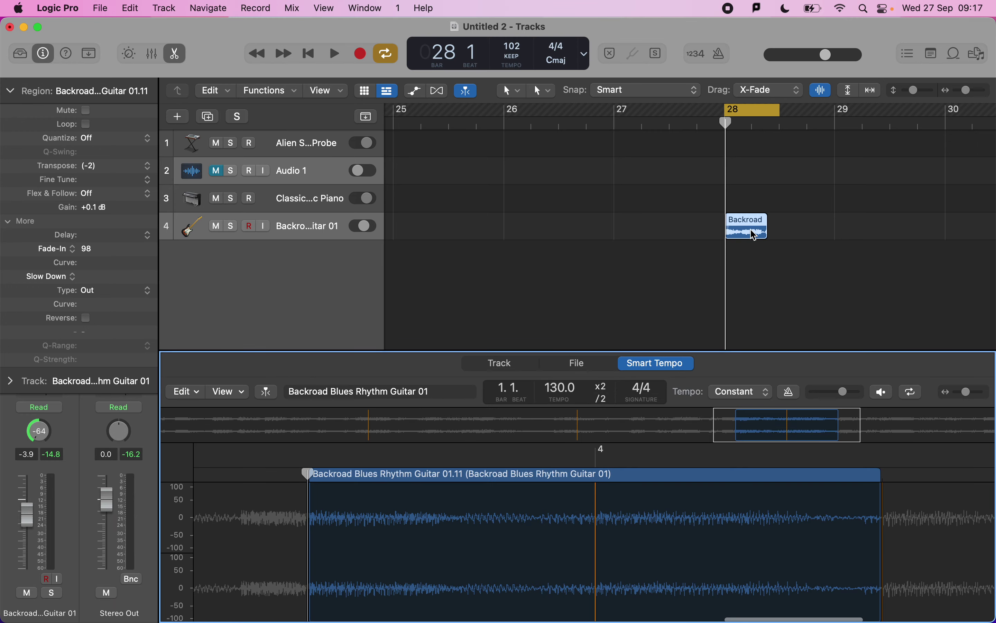
pyautogui.click(496, 363)
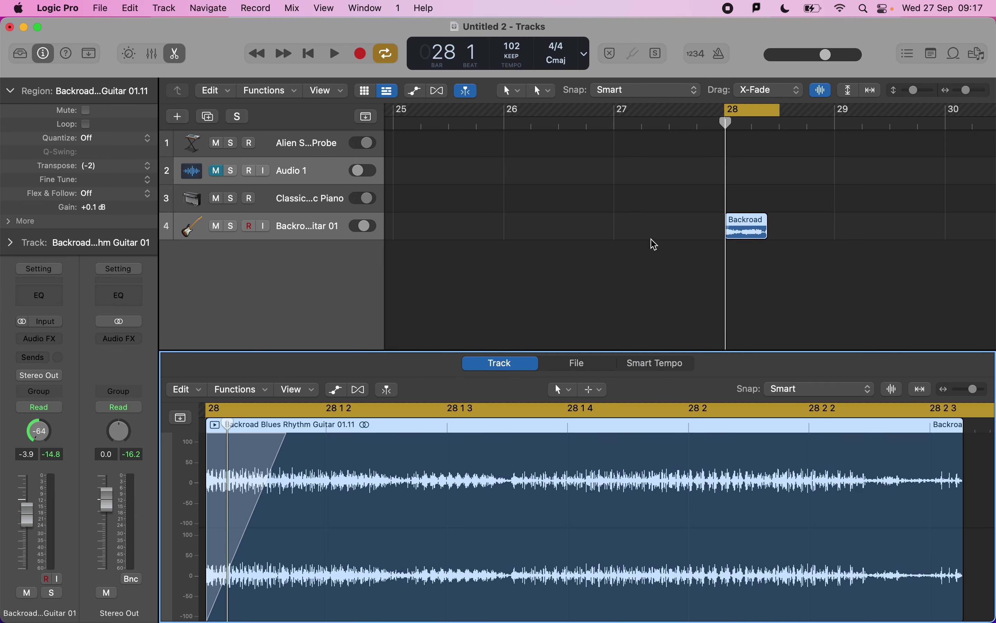
pyautogui.click(11, 229)
pyautogui.moveTo(89, 249); pyautogui.dragTo(87, 290)
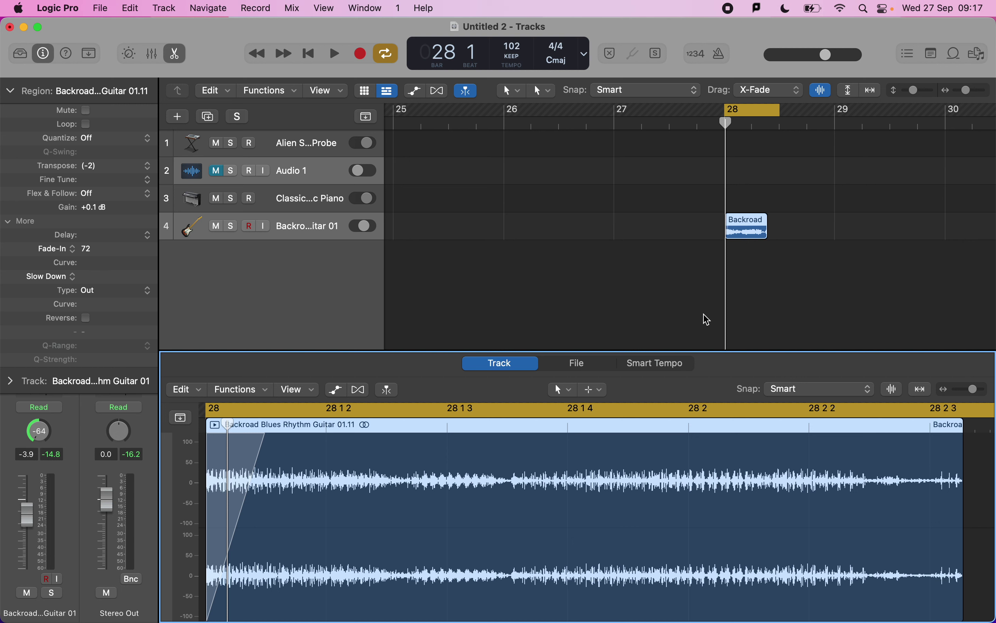
# Step: Change the guitar piece's Slow Down option to Fade-Out and set it to 109
pyautogui.click(62, 277)
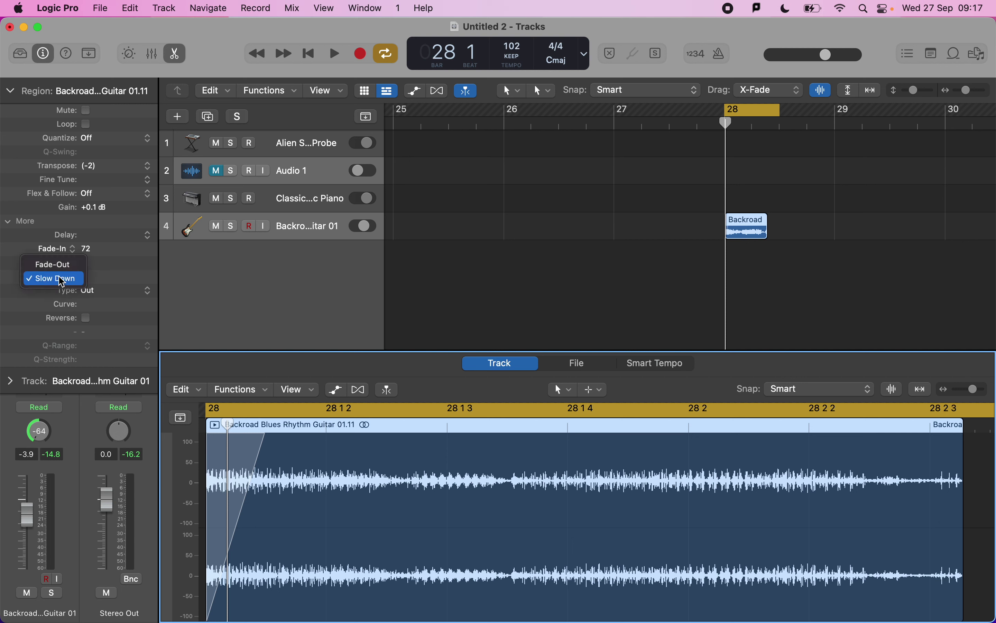
pyautogui.click(49, 261)
pyautogui.moveTo(107, 279); pyautogui.dragTo(90, 188)
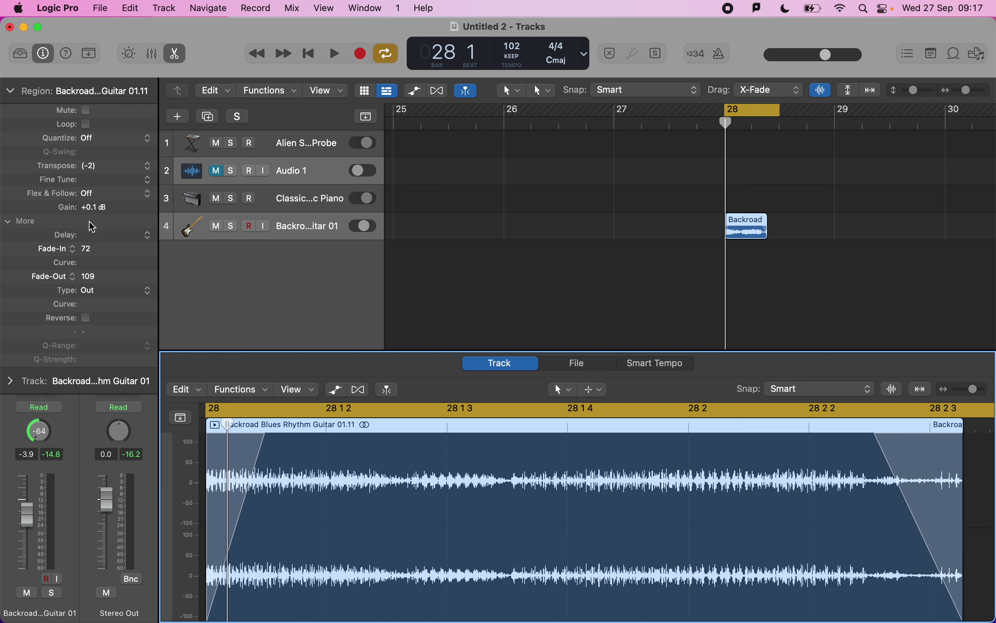
# Step: Reverse the guitar piece, play it back and switch Reverse off again
pyautogui.click(87, 319)
pyautogui.press('space')
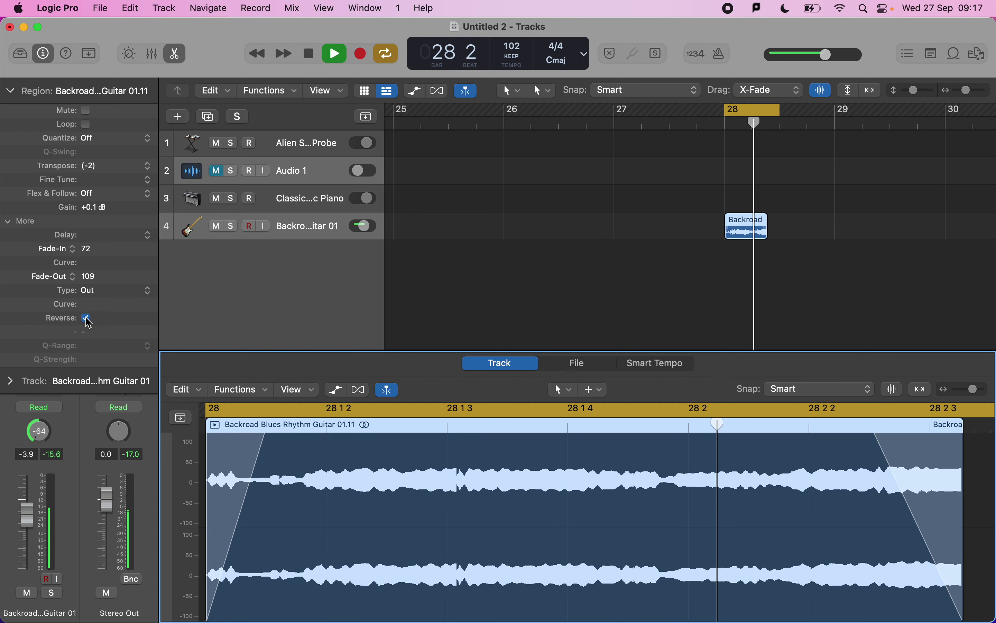
pyautogui.press('space')
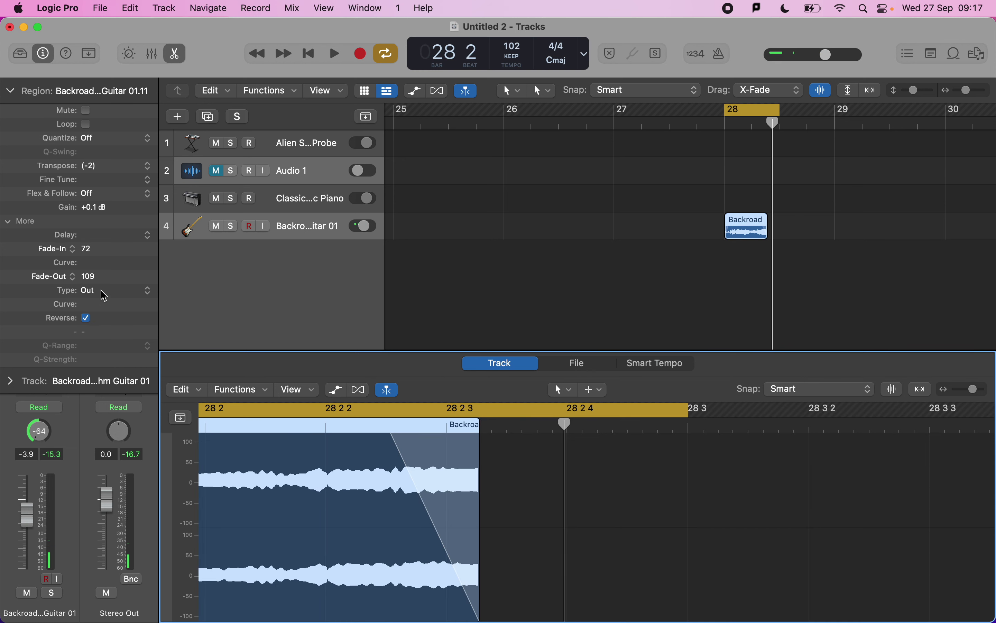
pyautogui.click(531, 303)
pyautogui.click(732, 227)
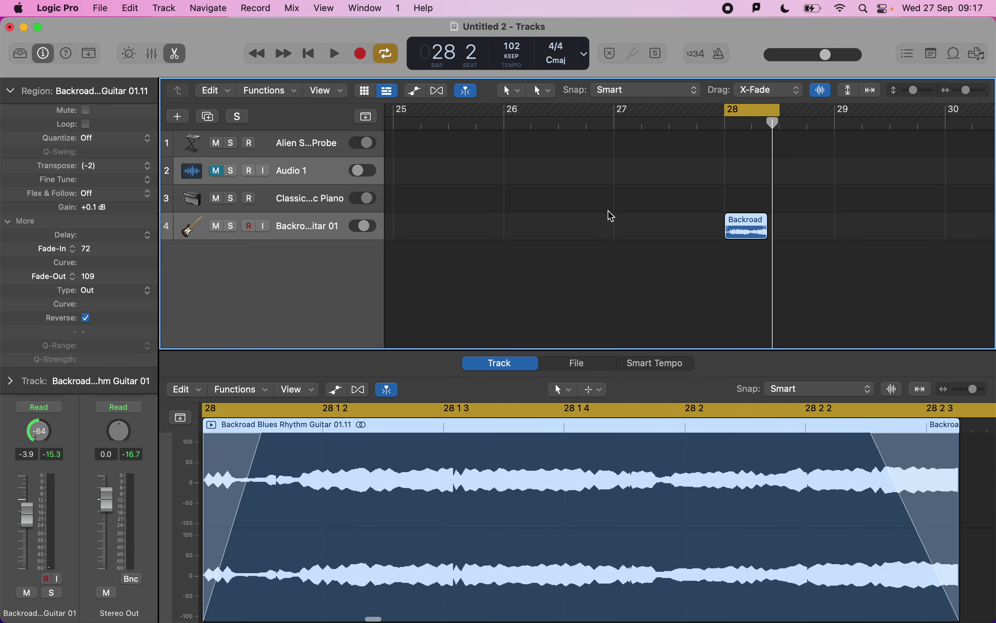
pyautogui.click(87, 318)
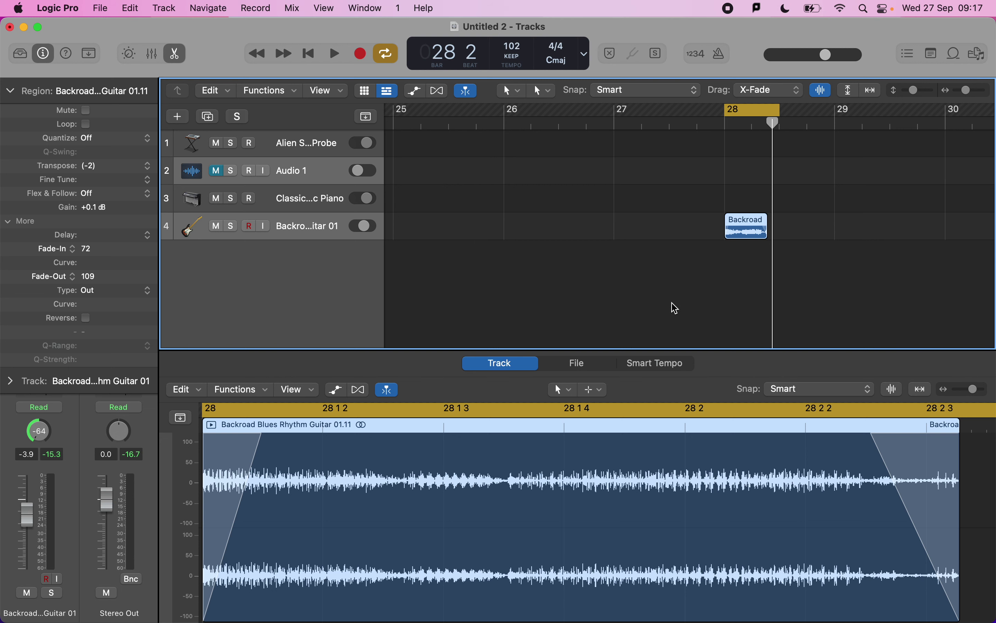
# Step: Close the audio editor and open Quick Help, moving its window below the guitar track in the workspace
pyautogui.press('e')
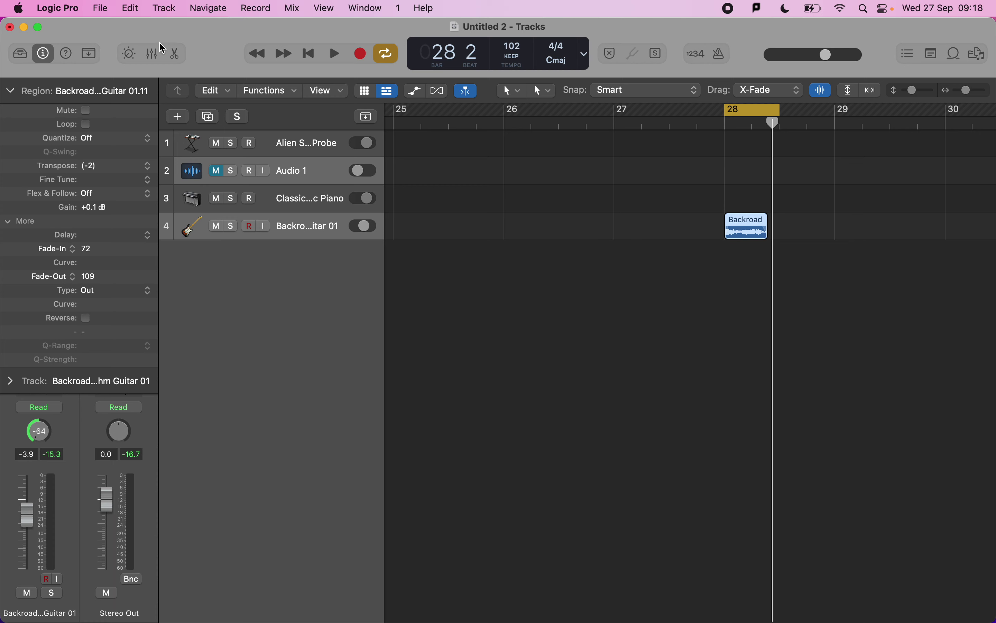
pyautogui.click(66, 60)
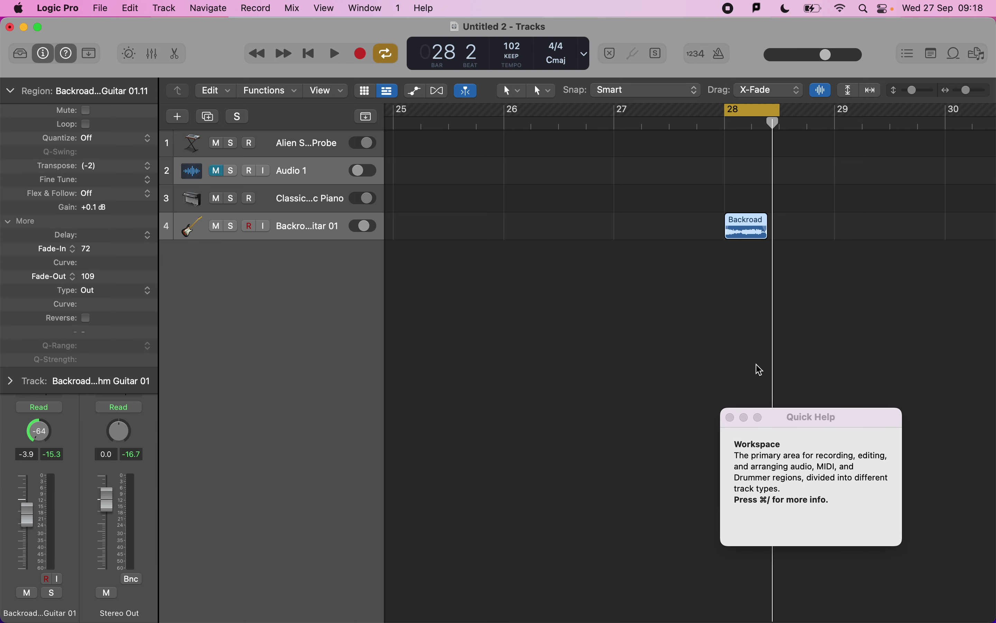
pyautogui.moveTo(791, 410); pyautogui.dragTo(698, 303)
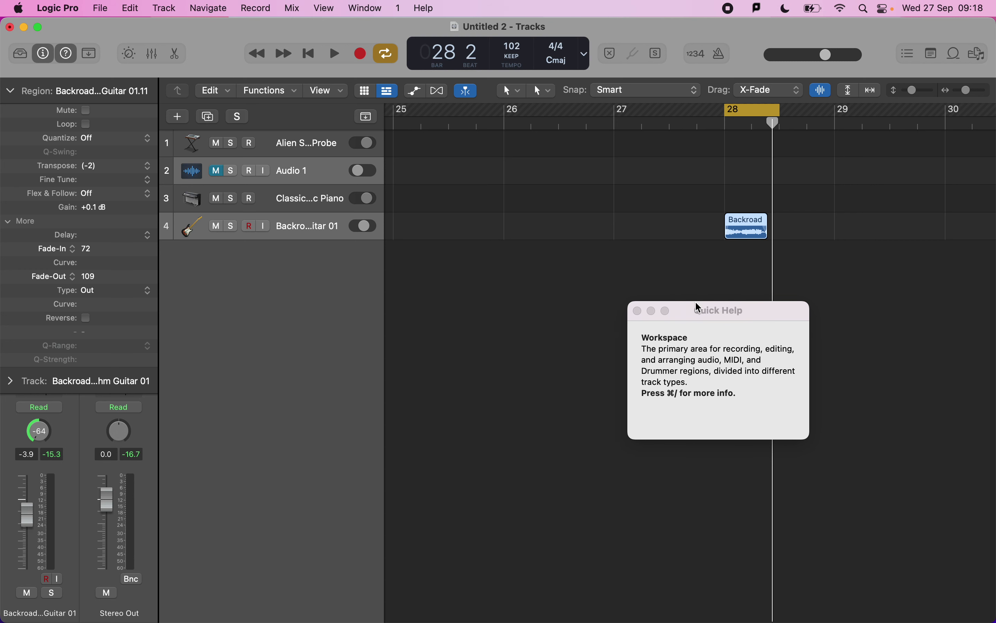